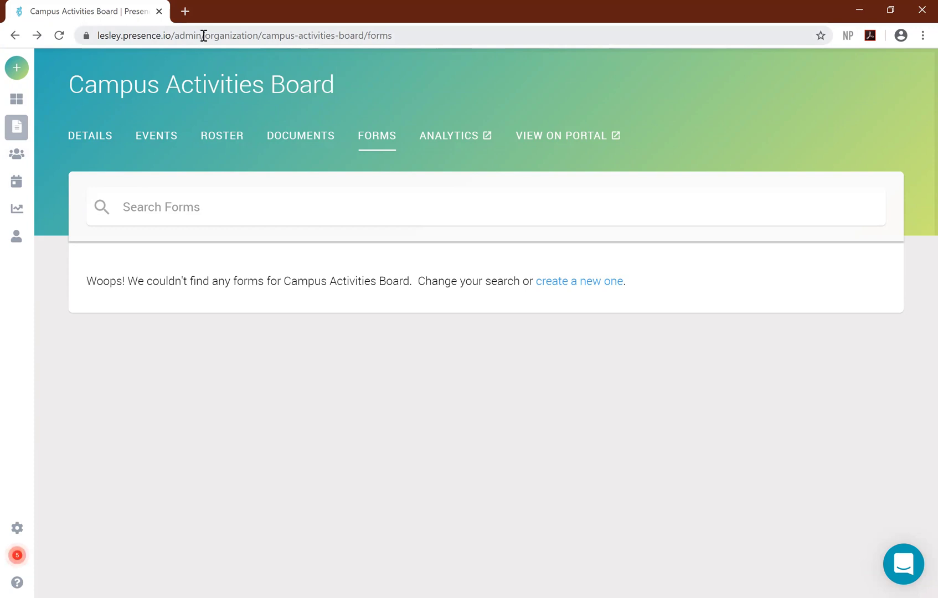
Step: Start creating a new form from the Campus Activities Board's empty forms list
mouse_move(48, 160)
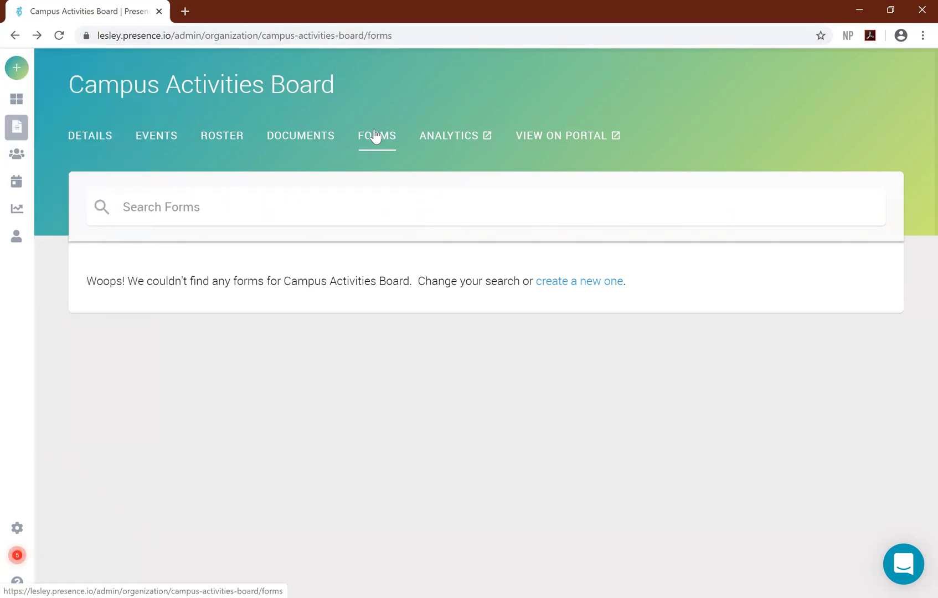
mouse_move(16, 127)
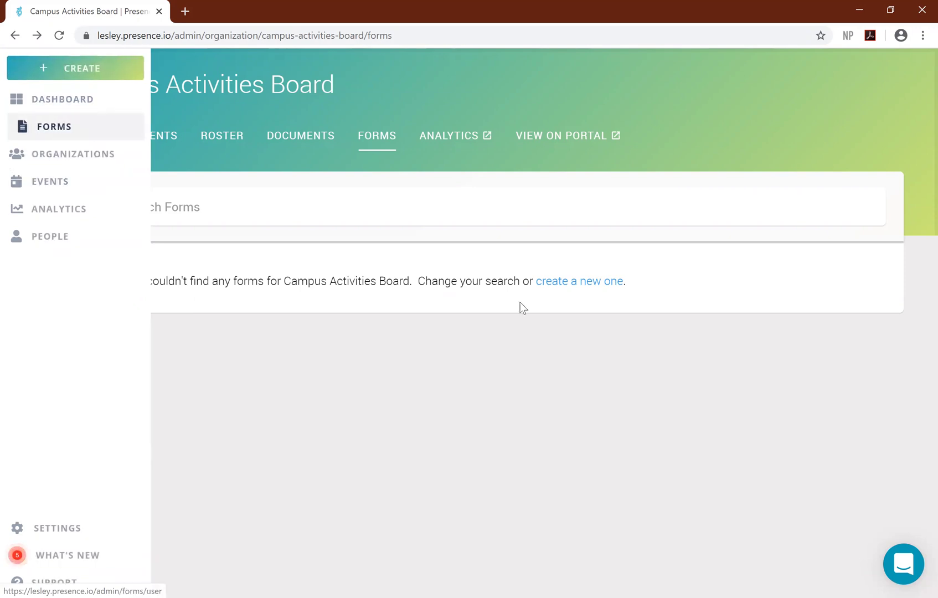
left_click(582, 283)
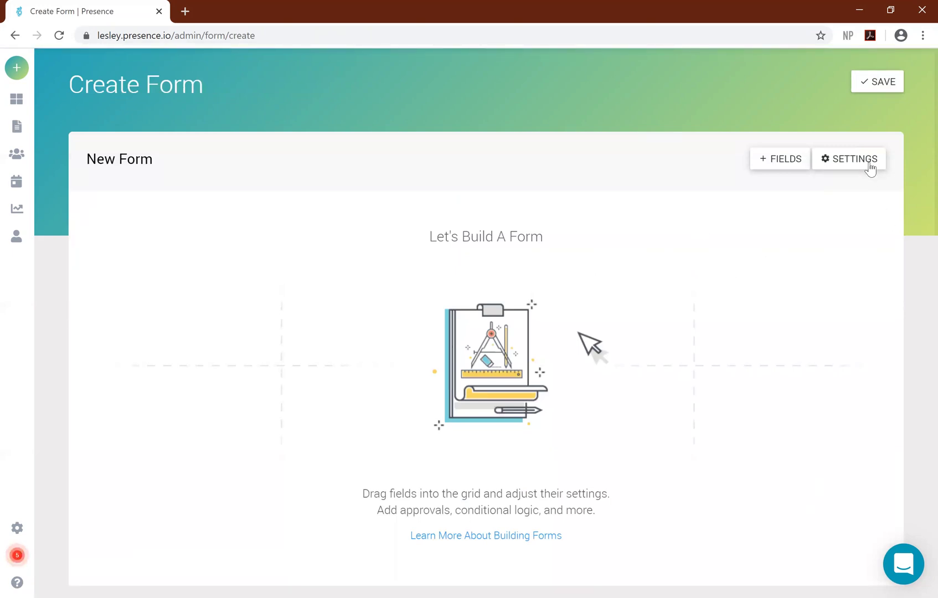
Step: Open the new form's settings and name the form "CAB Big E Trip"
left_click(833, 168)
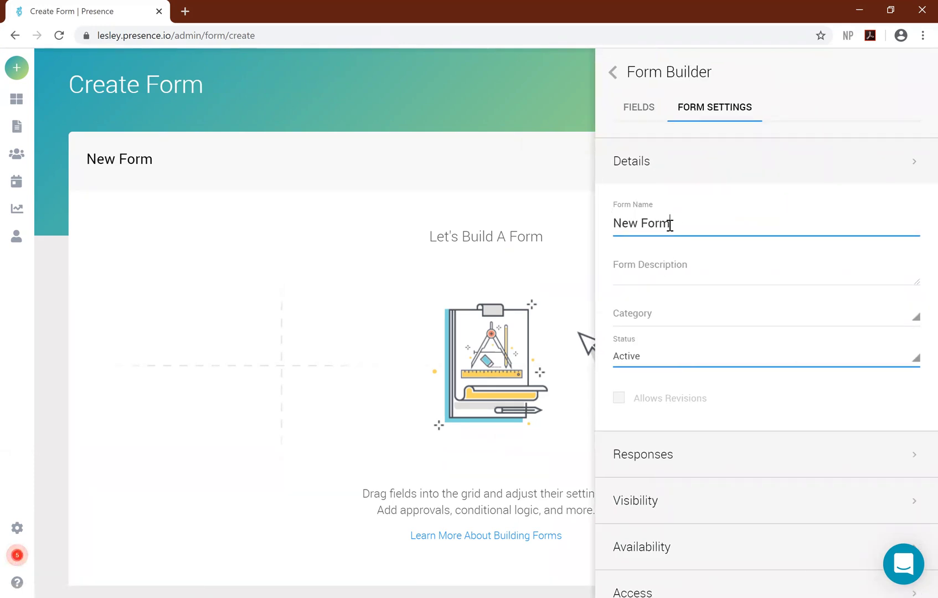
left_click_drag(613, 210, 691, 229)
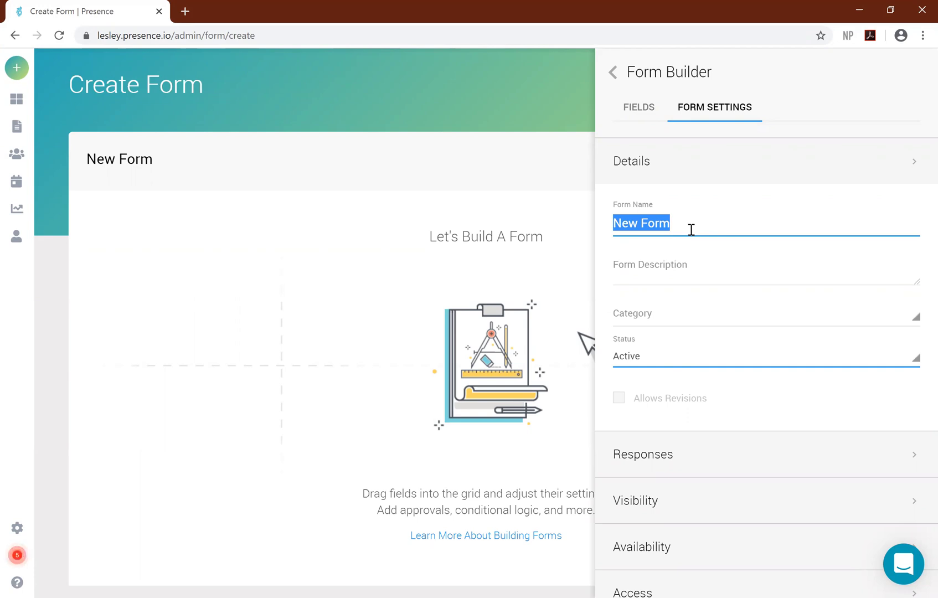
type("CAB Blg")
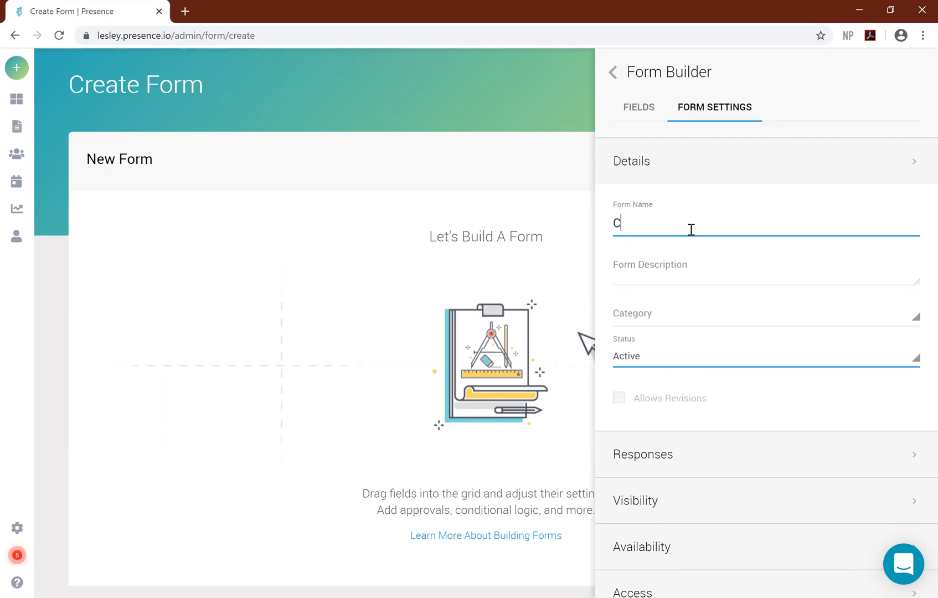
key("BackSpace")
key("BackSpace")
type("ig E Trip")
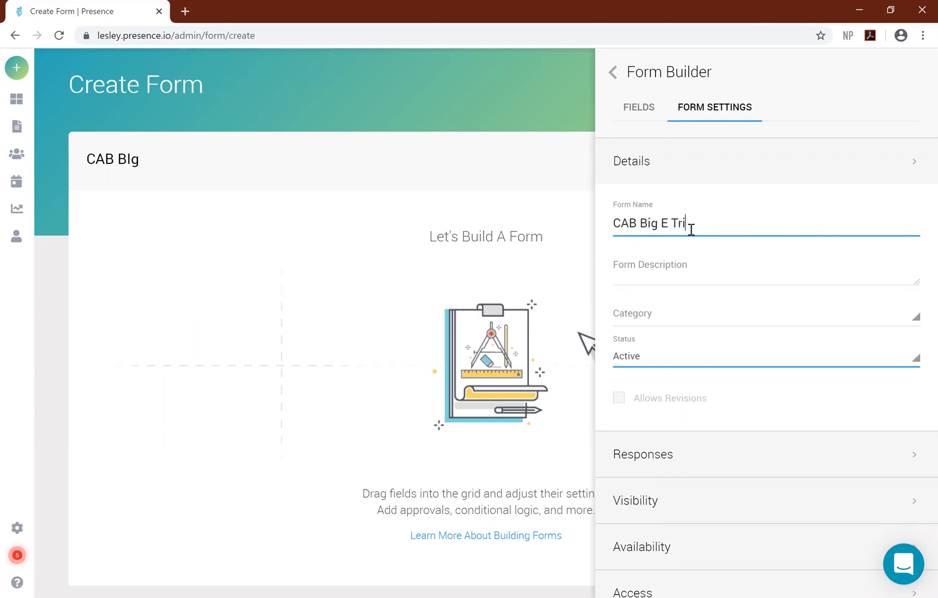
Step: Enter the form description "A waiver for the BIG E trip in September."
left_click(667, 276)
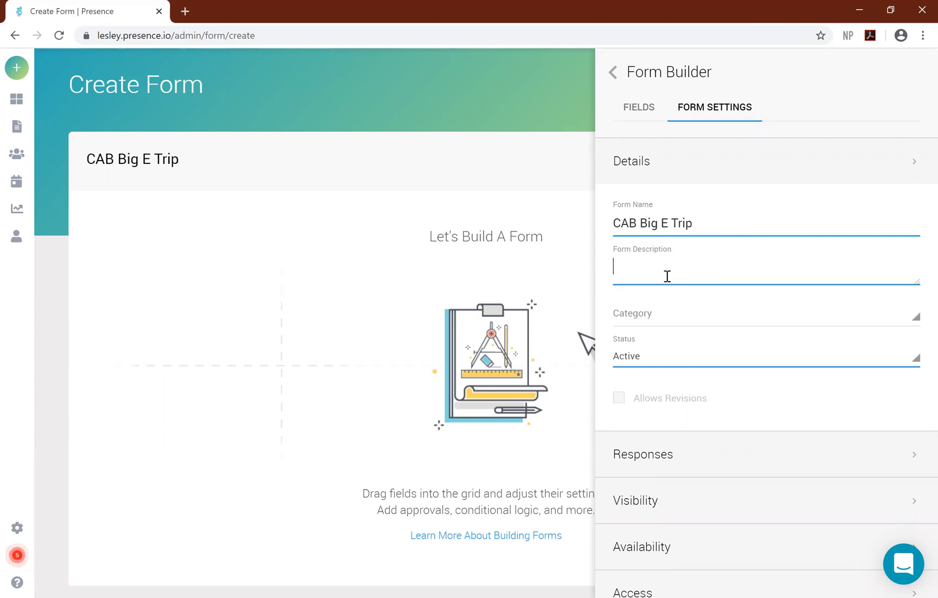
type("A waiver for the BIG E trip")
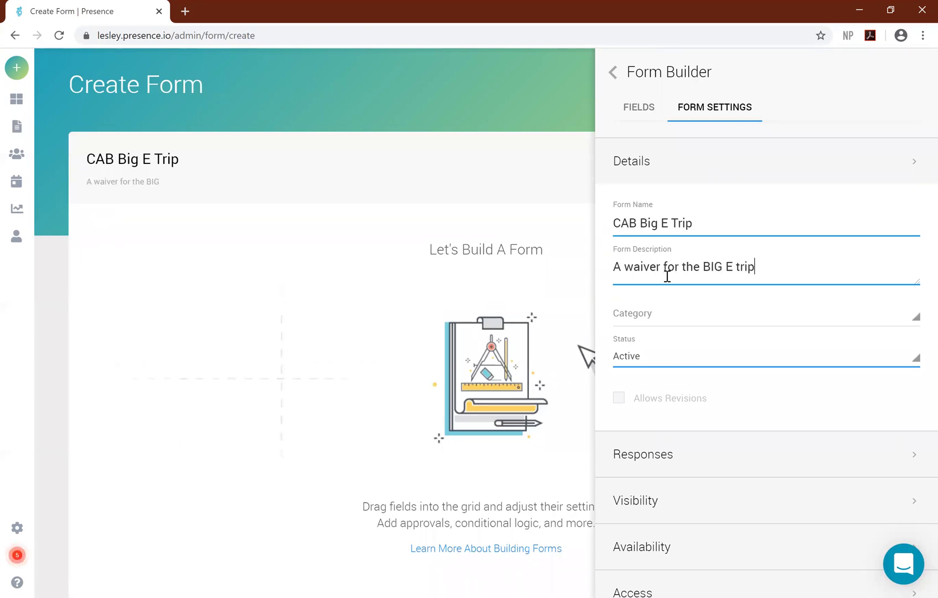
type(" in September.")
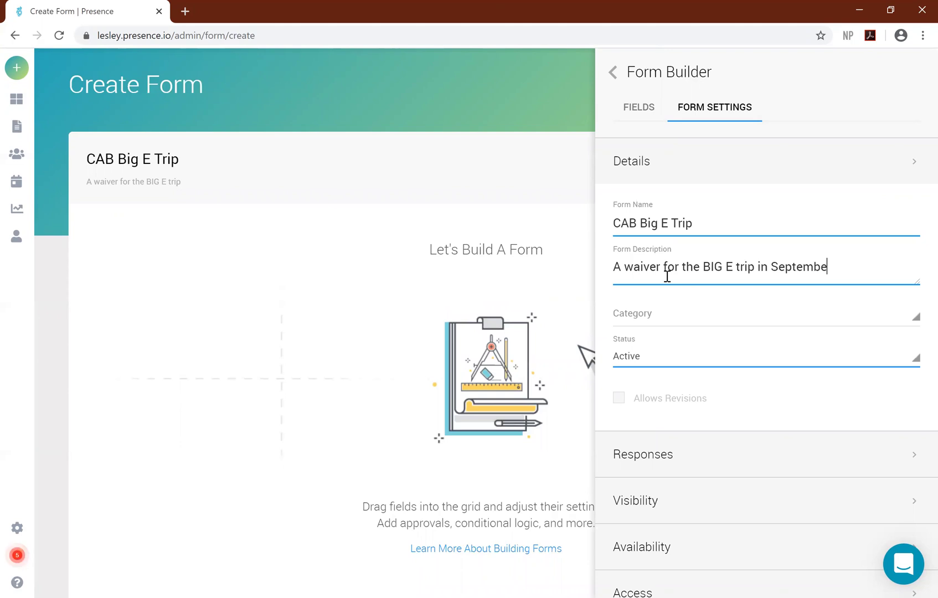
Step: Review the form's category choices and its response settings, including the success action and success message
left_click(691, 319)
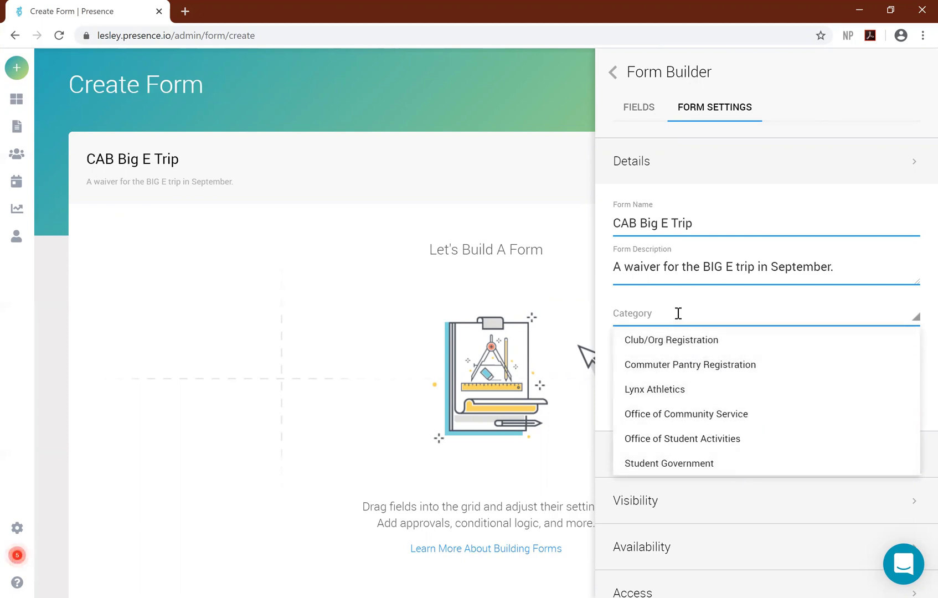
left_click(917, 346)
scroll(766, 408, "down", 1)
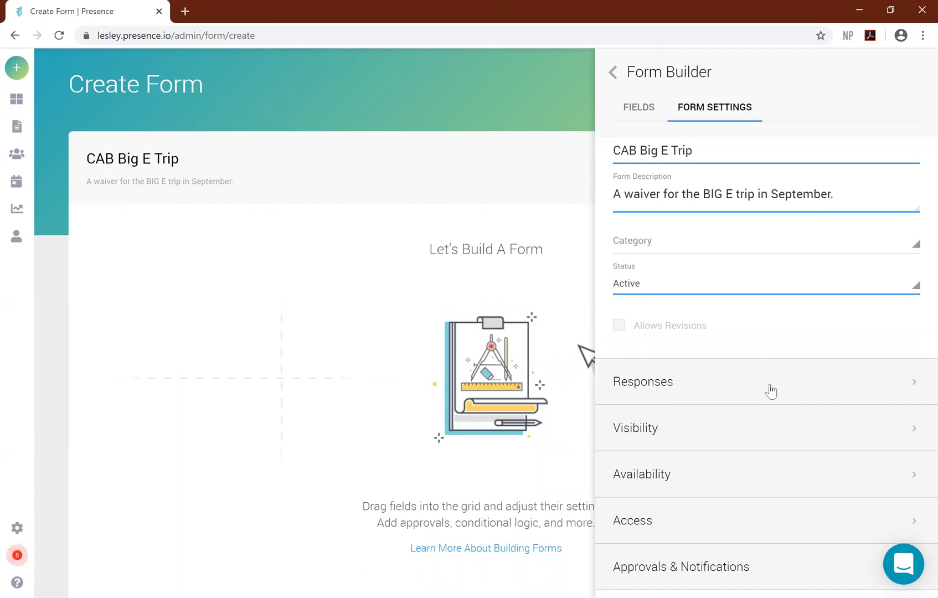
left_click(771, 389)
scroll(770, 384, "down", 4)
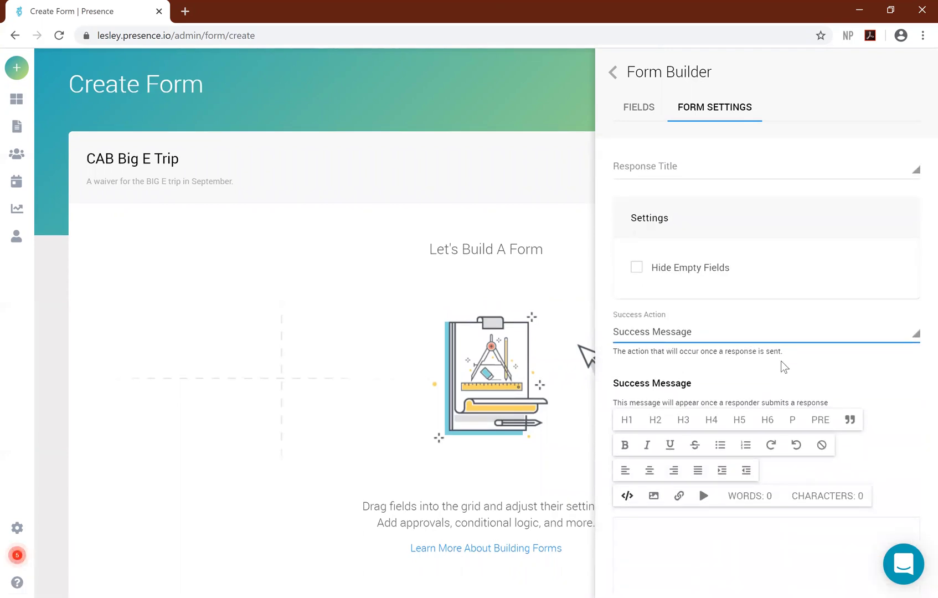
scroll(740, 401, "down", 4)
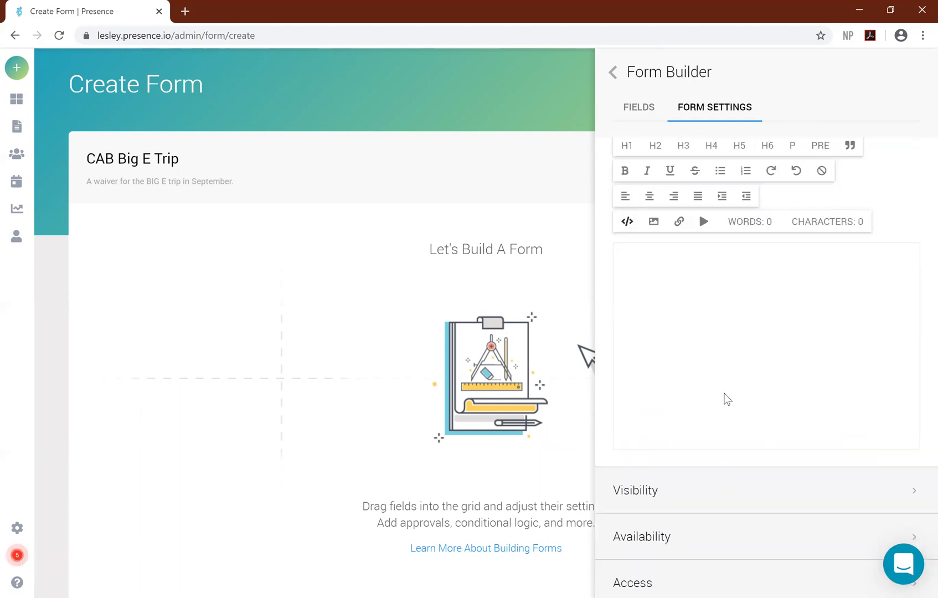
scroll(717, 387, "up", 1)
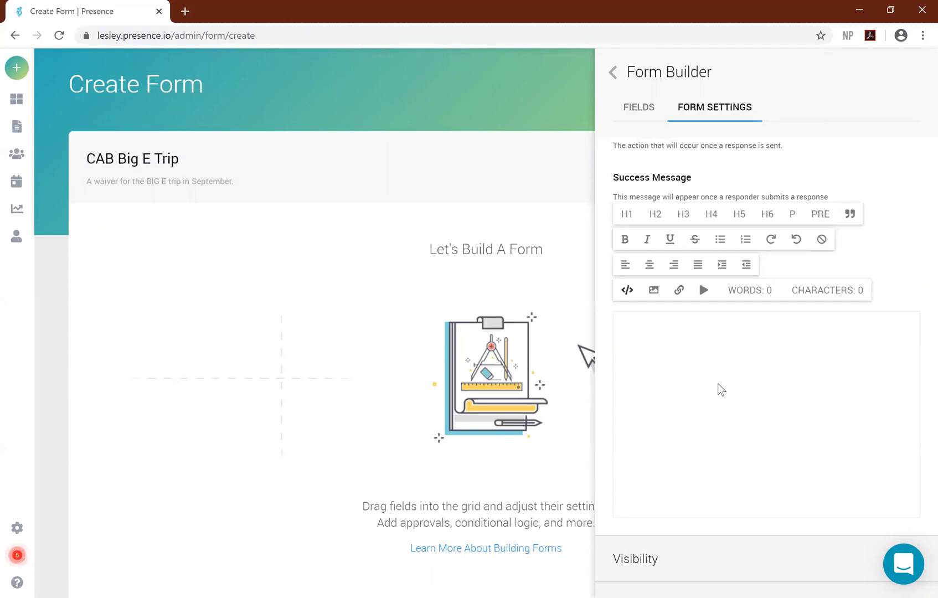
scroll(720, 387, "up", 3)
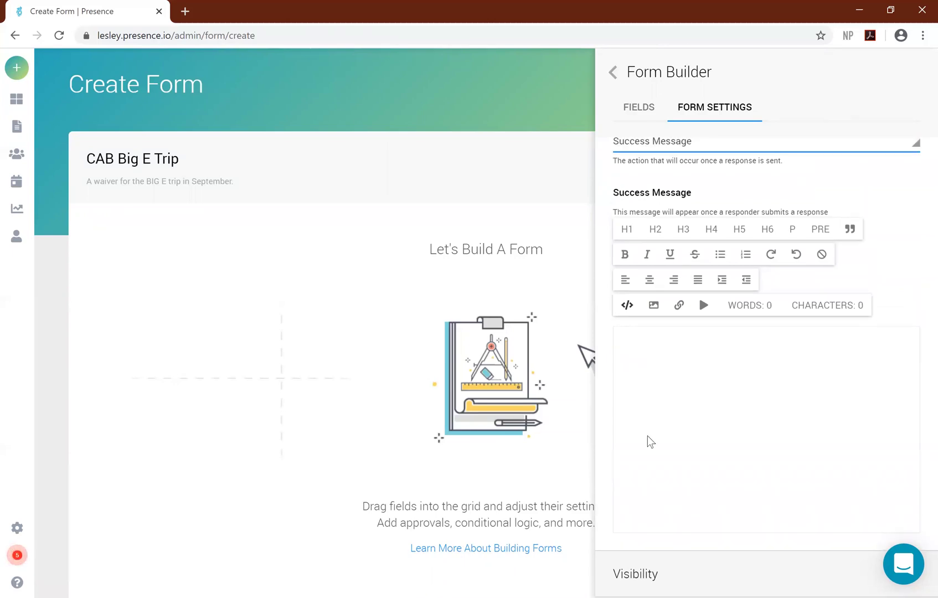
scroll(770, 440, "up", 2)
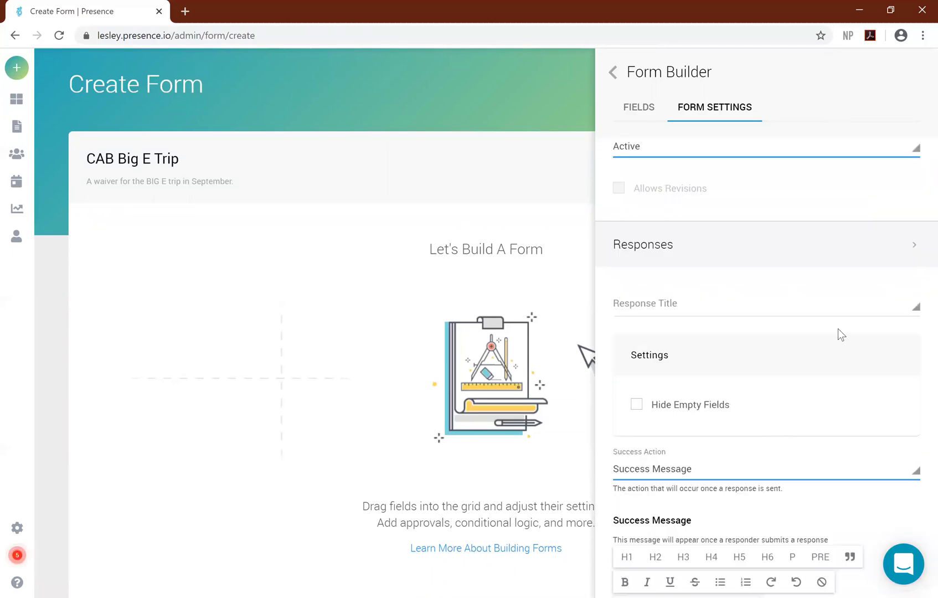
left_click(831, 252)
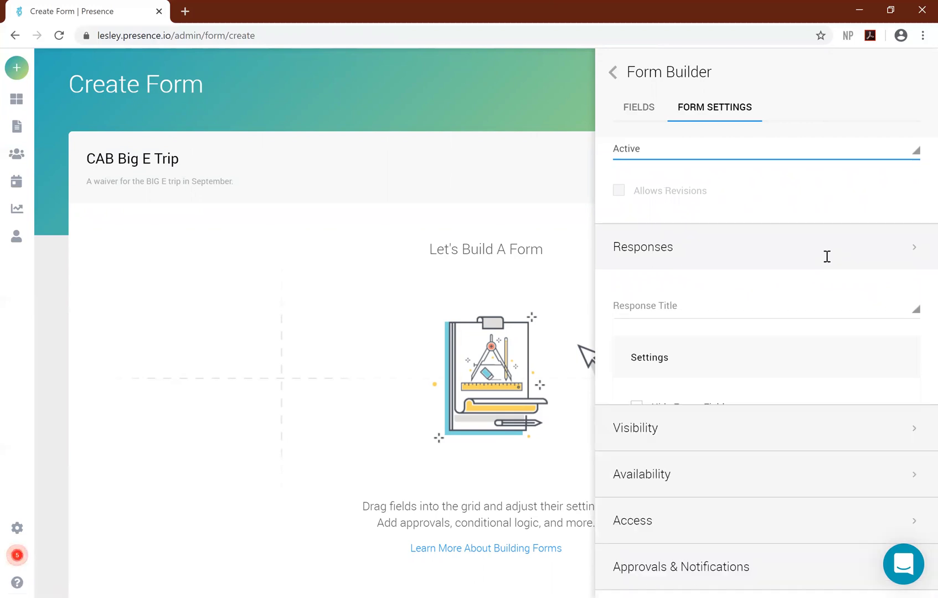
Step: In the form's visibility settings, attach the form to the Campus Activities Board organization
left_click(714, 435)
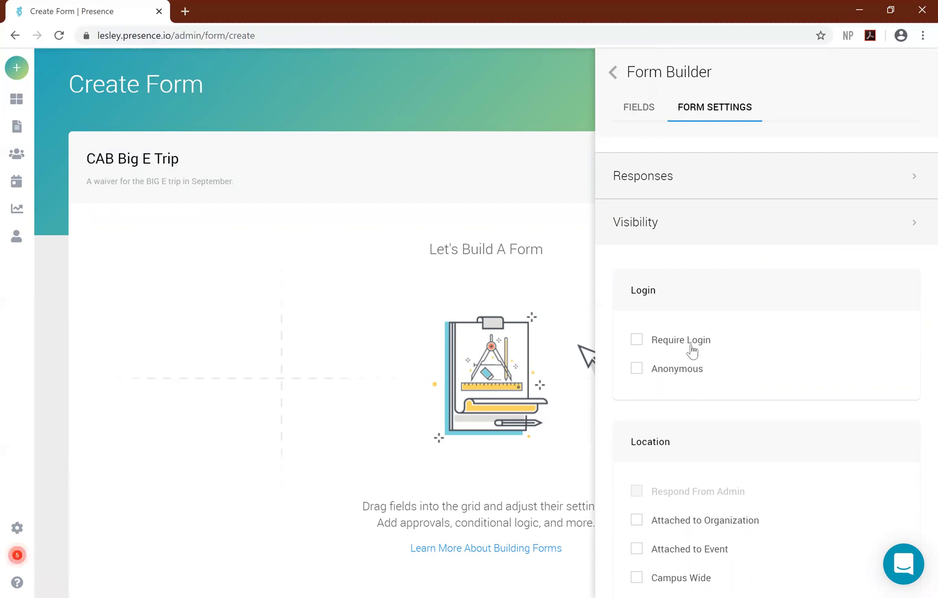
scroll(697, 340, "down", 3)
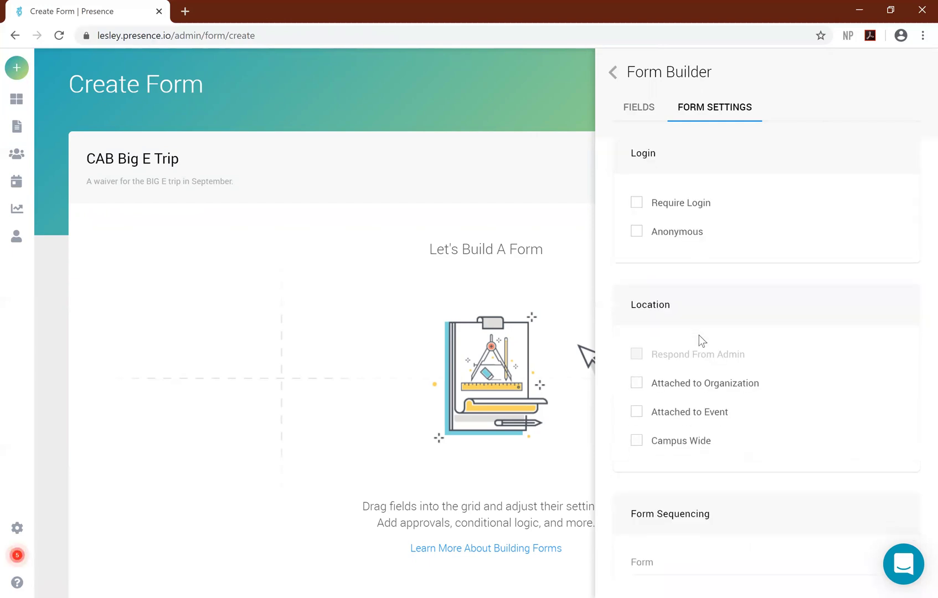
scroll(700, 335, "down", 1)
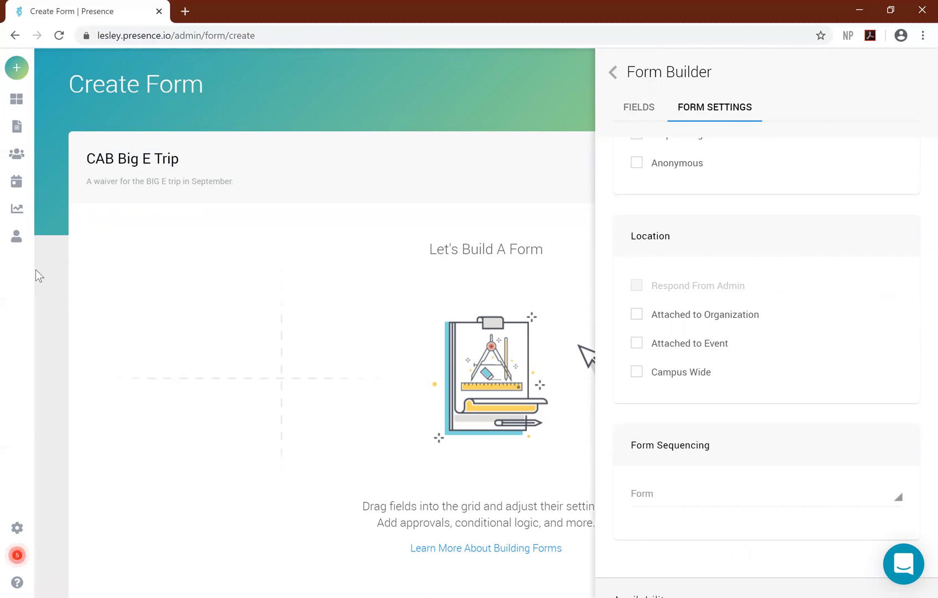
mouse_move(43, 133)
left_click(708, 319)
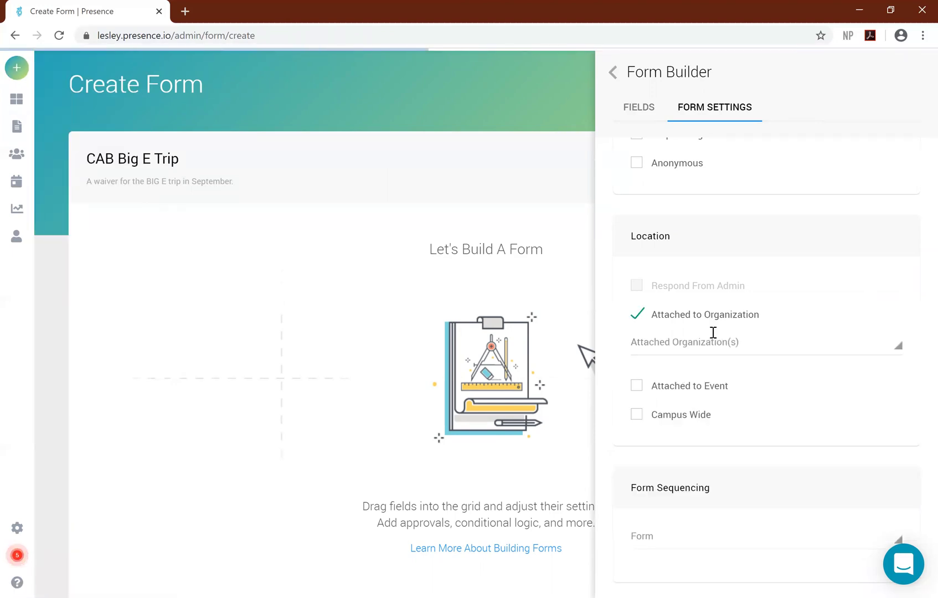
left_click(712, 339)
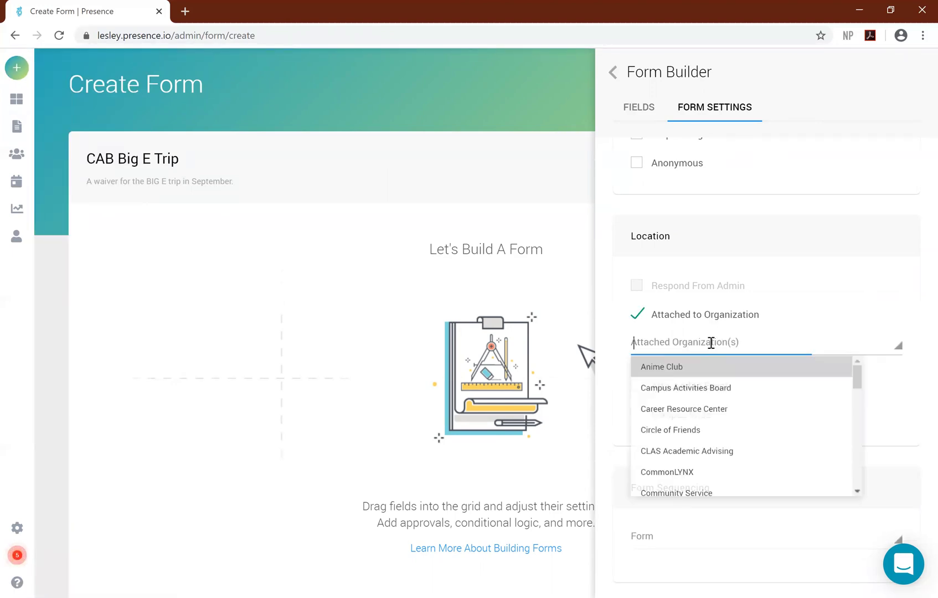
left_click(719, 396)
scroll(754, 414, "down", 1)
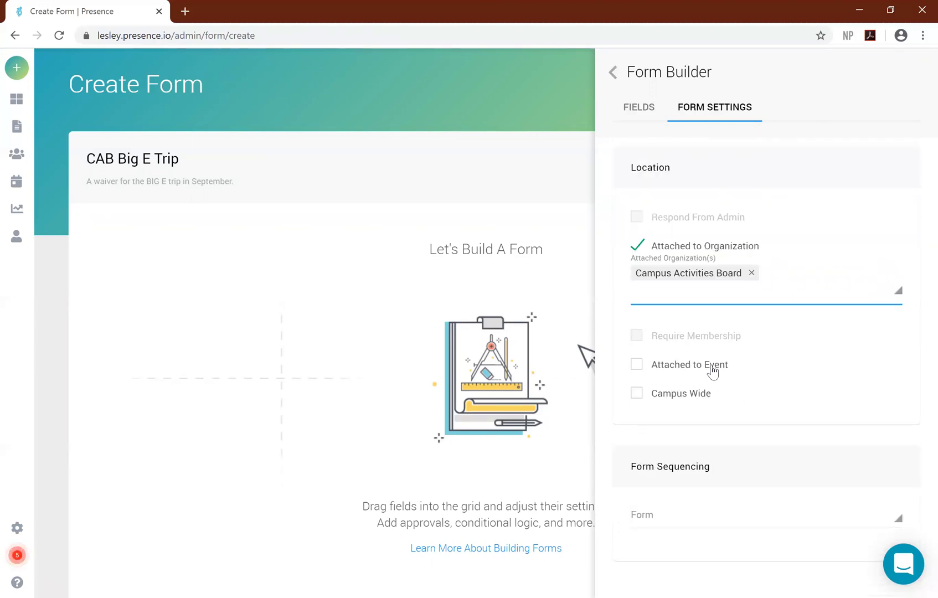
left_click(713, 371)
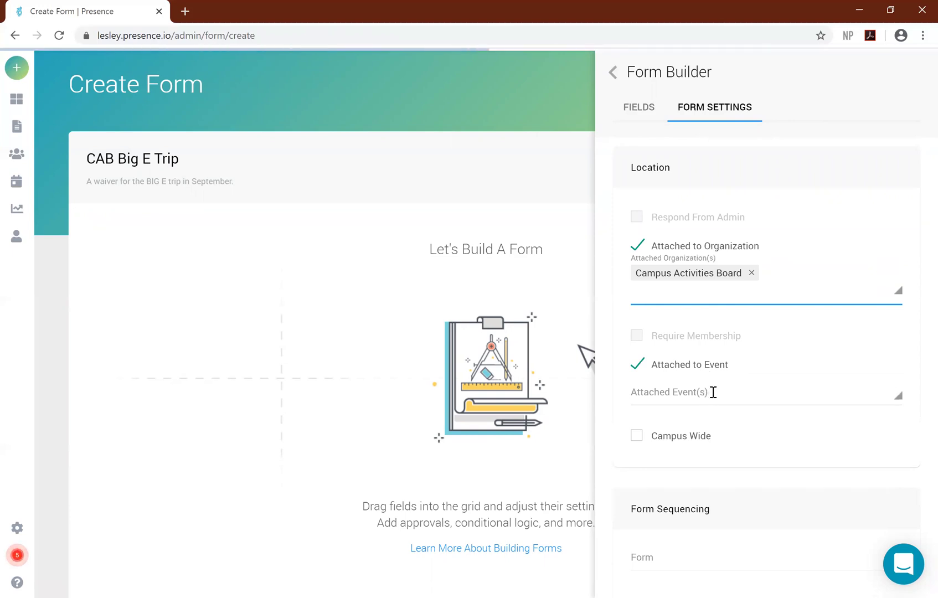
left_click(713, 392)
scroll(750, 479, "down", 5)
scroll(722, 524, "up", 5)
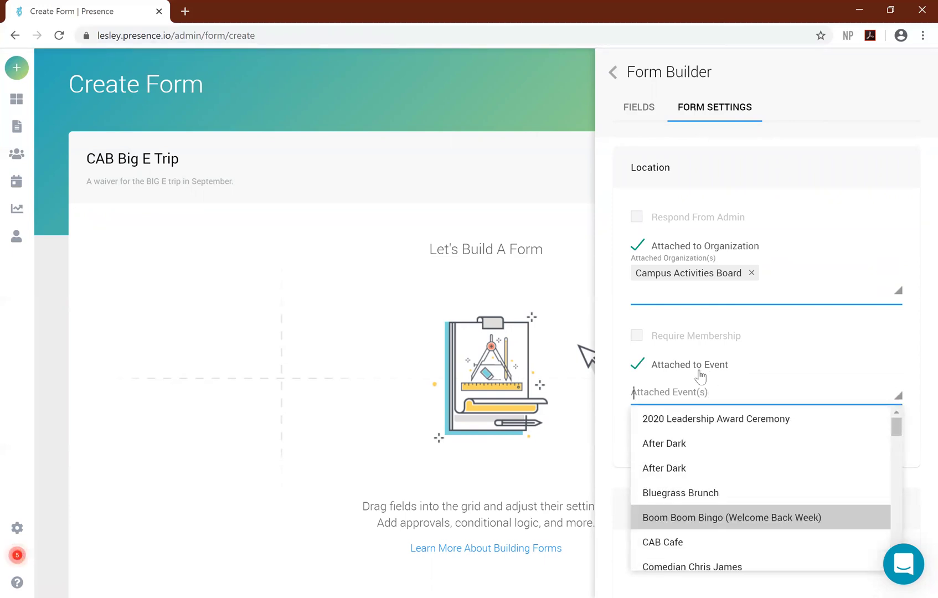
left_click(702, 372)
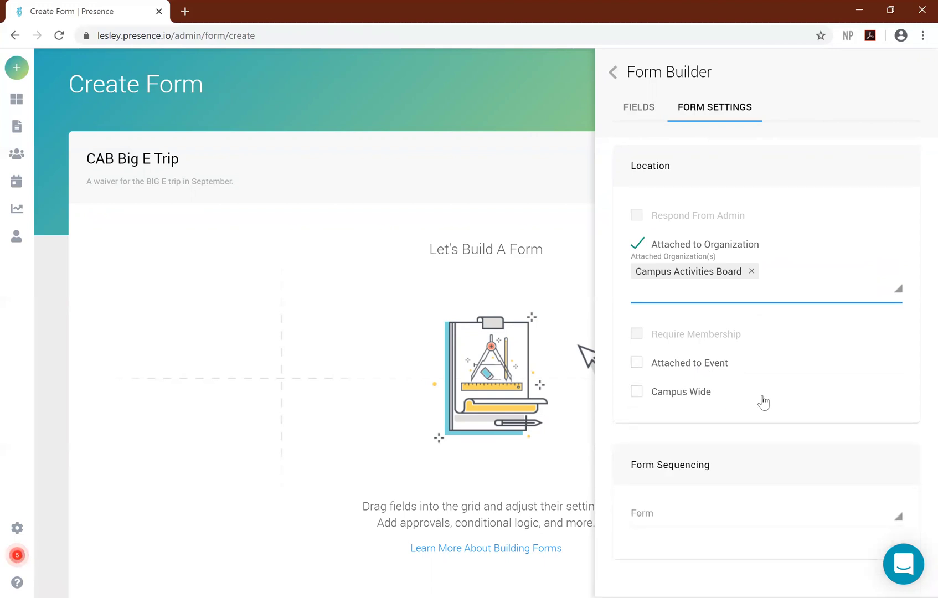
Step: In the form's availability settings, set the form to be available starting 04/27/2020 at 1:44 PM
scroll(734, 473, "down", 1)
scroll(743, 488, "down", 1)
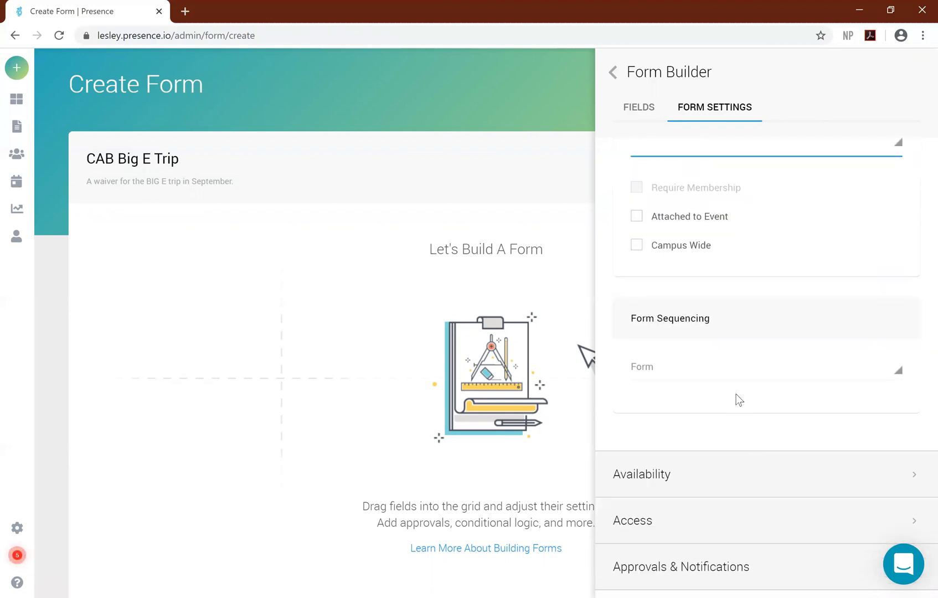
left_click(724, 457)
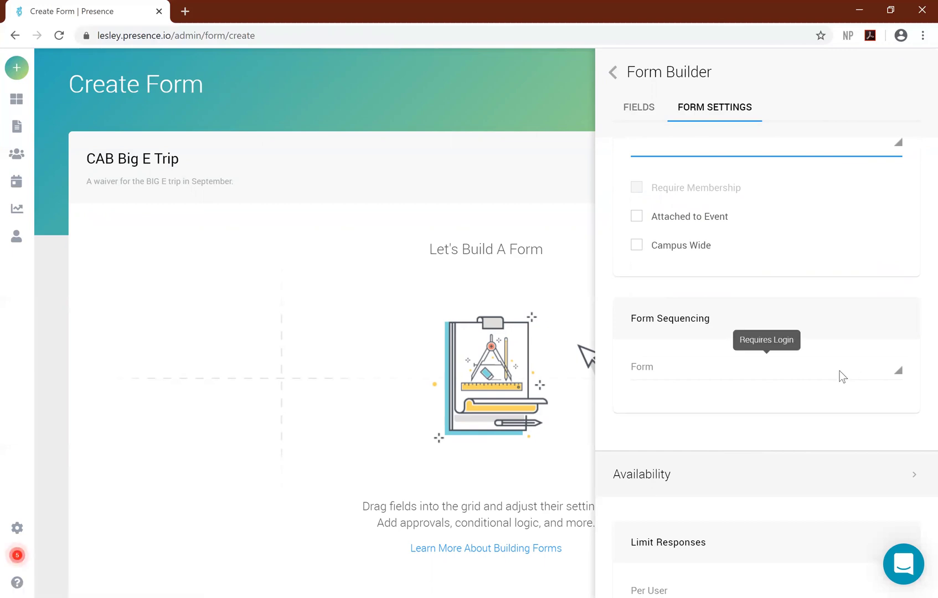
scroll(803, 380, "down", 4)
scroll(745, 268, "down", 1)
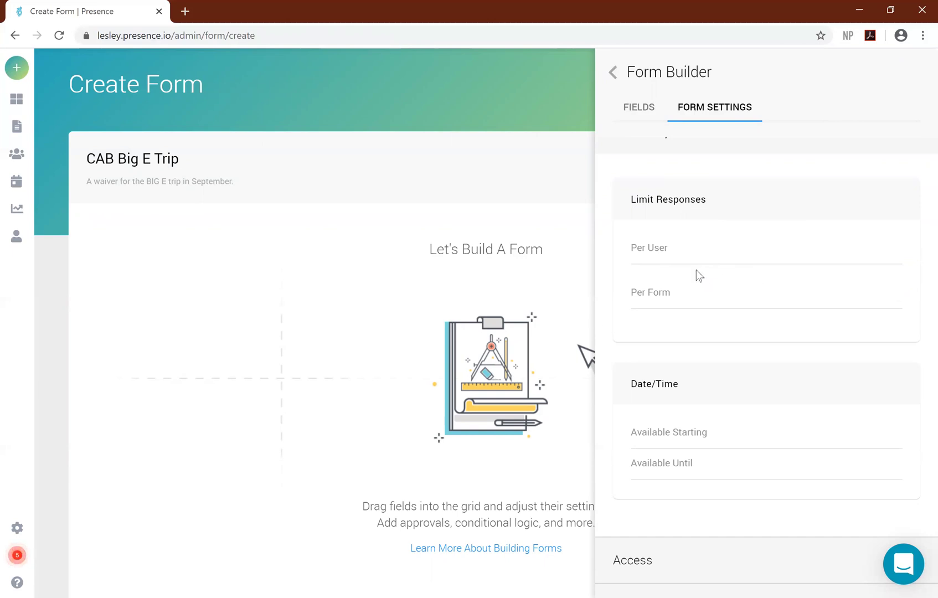
scroll(695, 379, "down", 2)
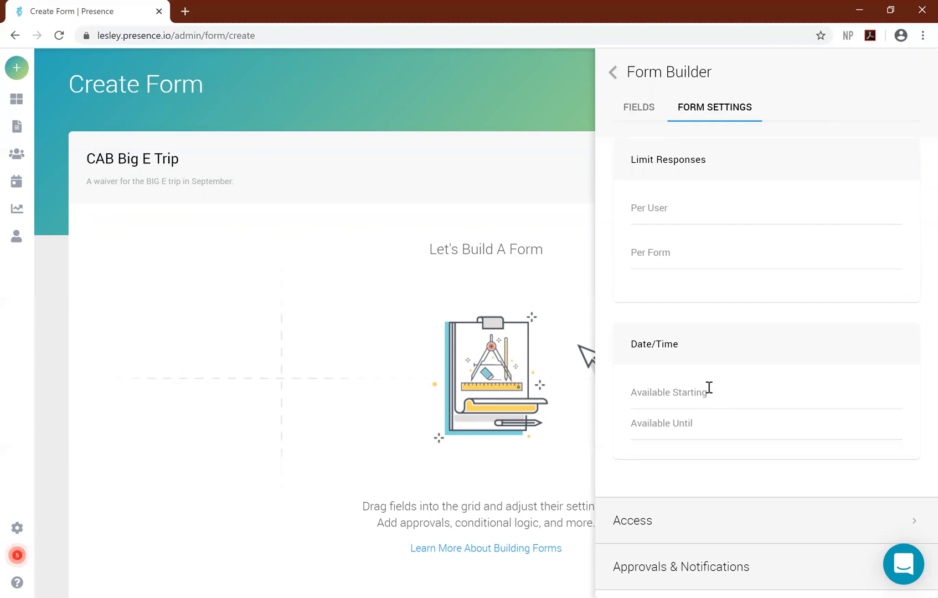
left_click(709, 387)
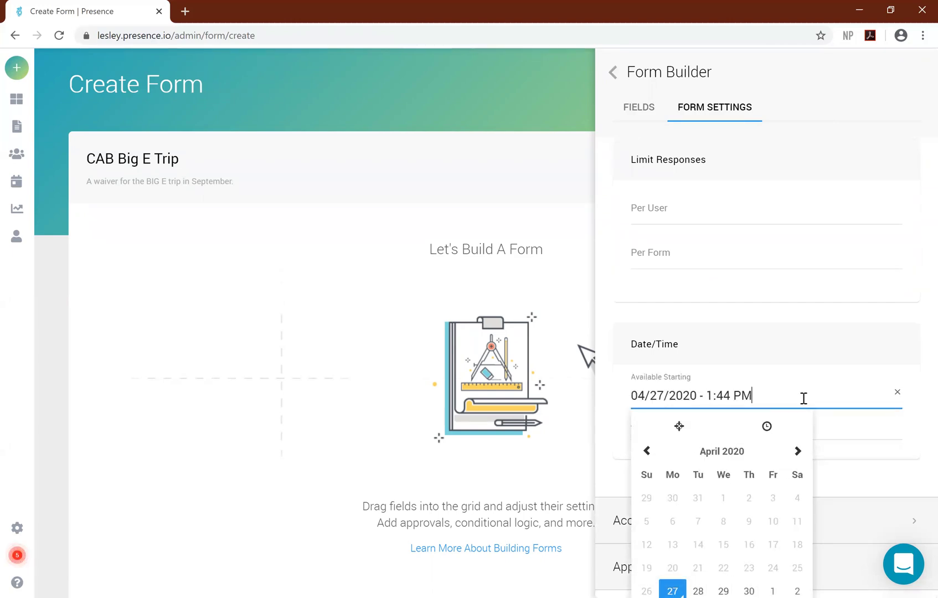
scroll(864, 421, "down", 1)
left_click(880, 445)
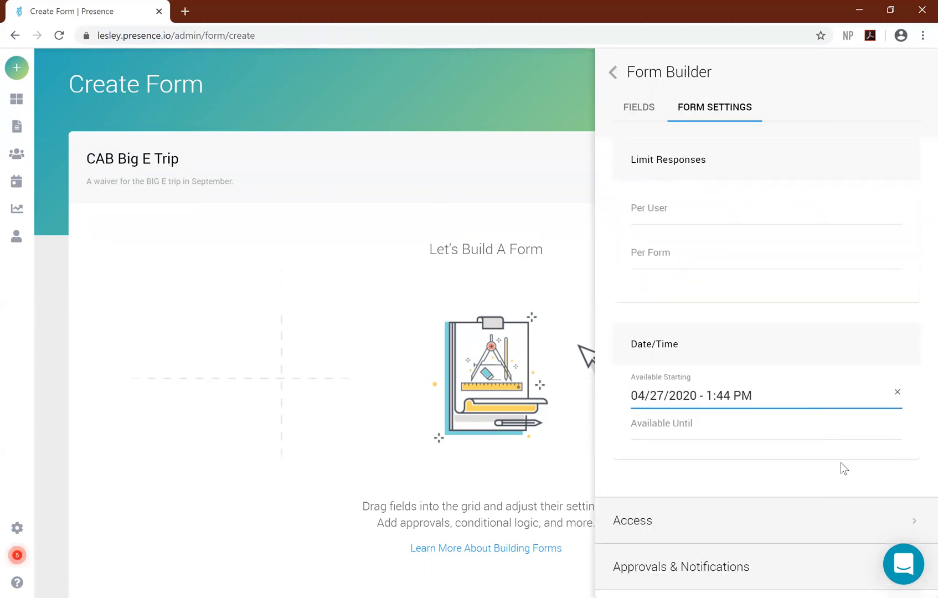
Step: In the form's access settings, add a right giving the President member type of the Campus Activities Board Edit & Share access
left_click(824, 523)
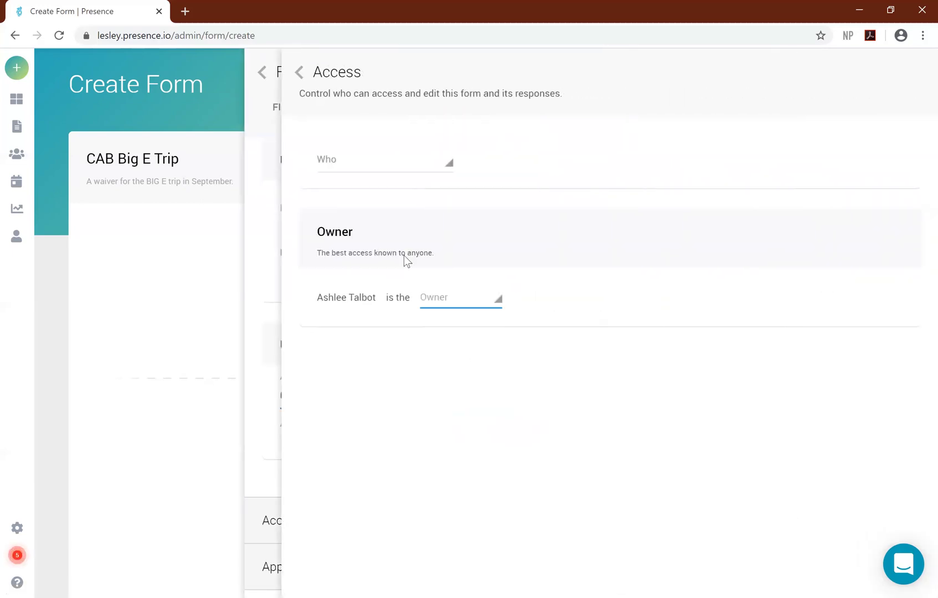
left_click(447, 163)
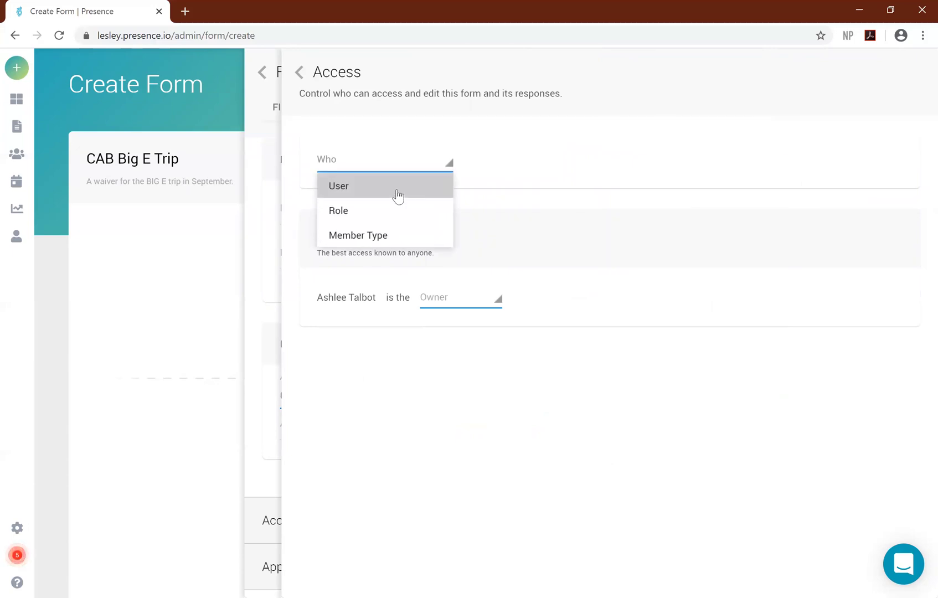
left_click(381, 235)
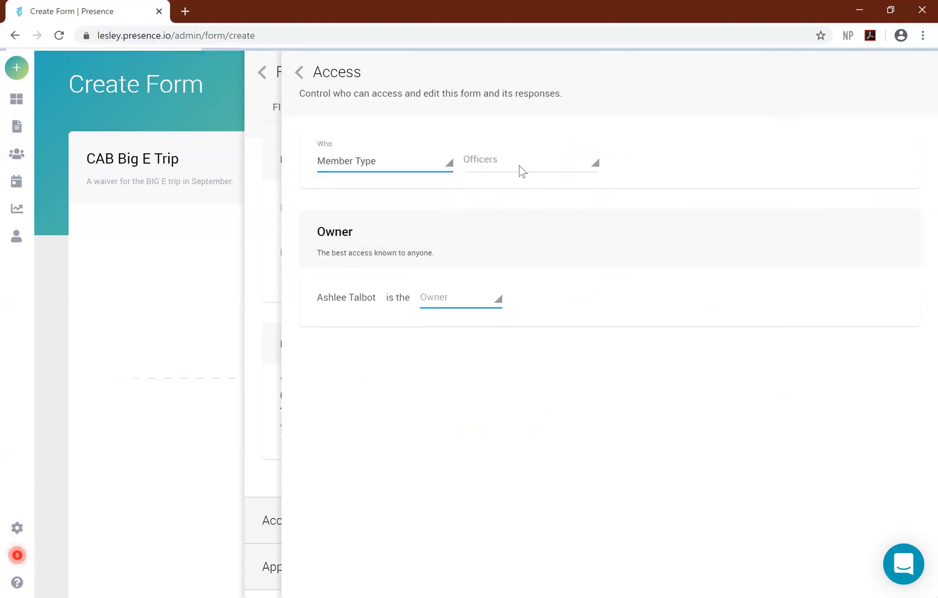
left_click(555, 166)
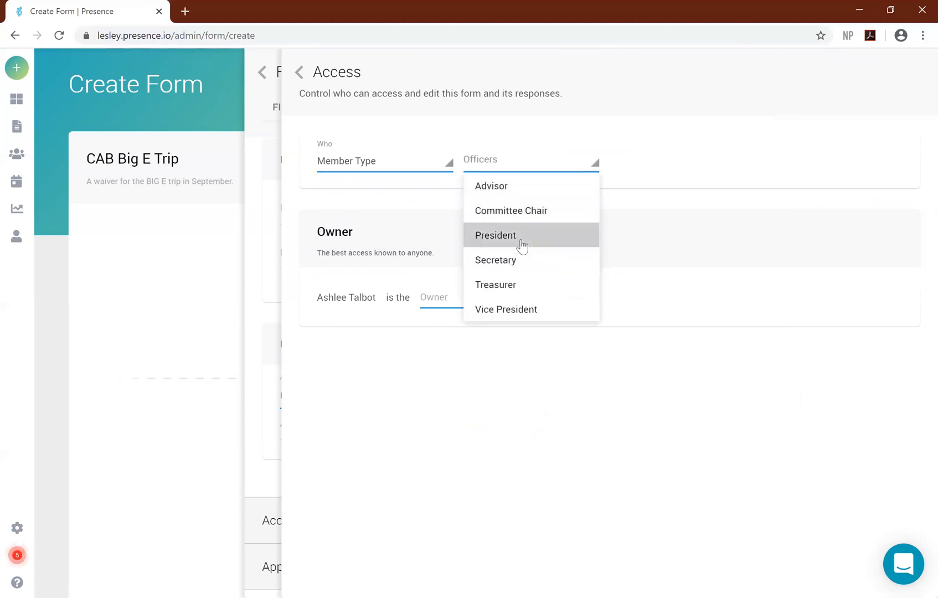
left_click(523, 247)
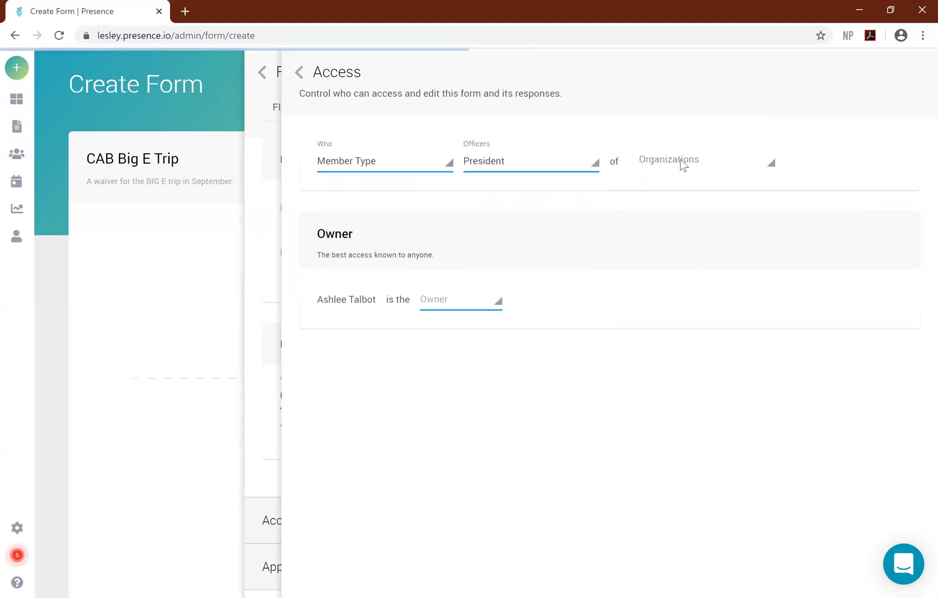
left_click(682, 165)
left_click(698, 262)
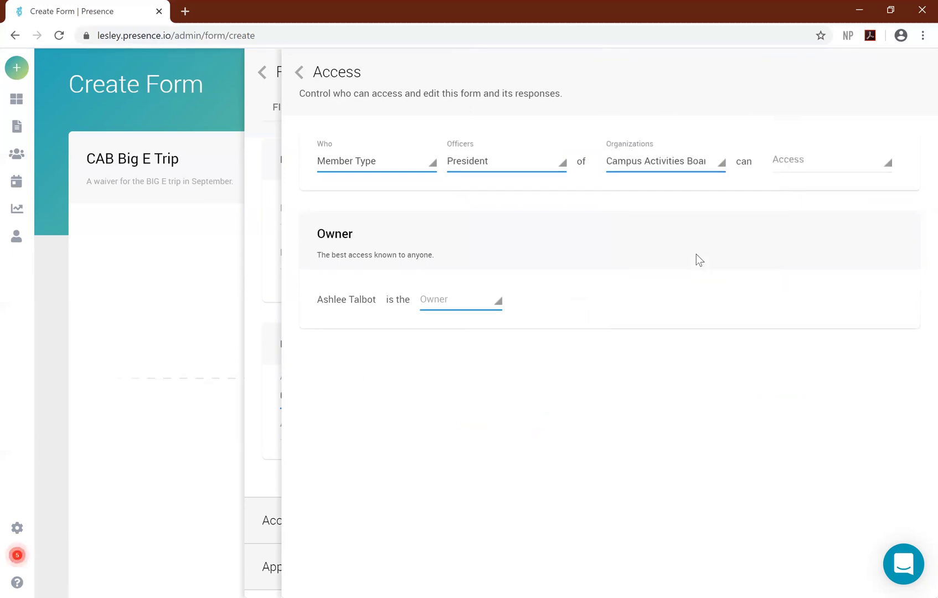
left_click(855, 159)
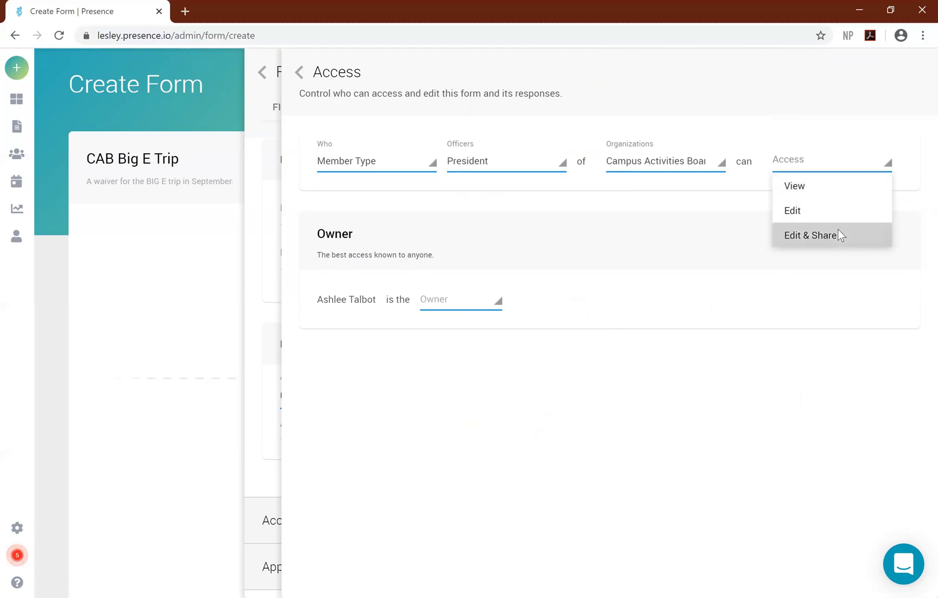
left_click(839, 231)
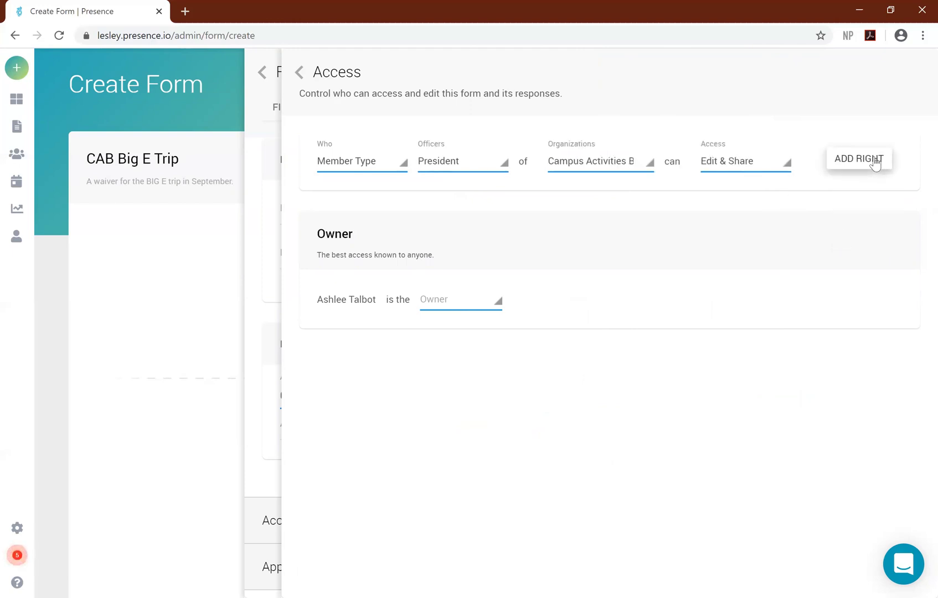
left_click(875, 158)
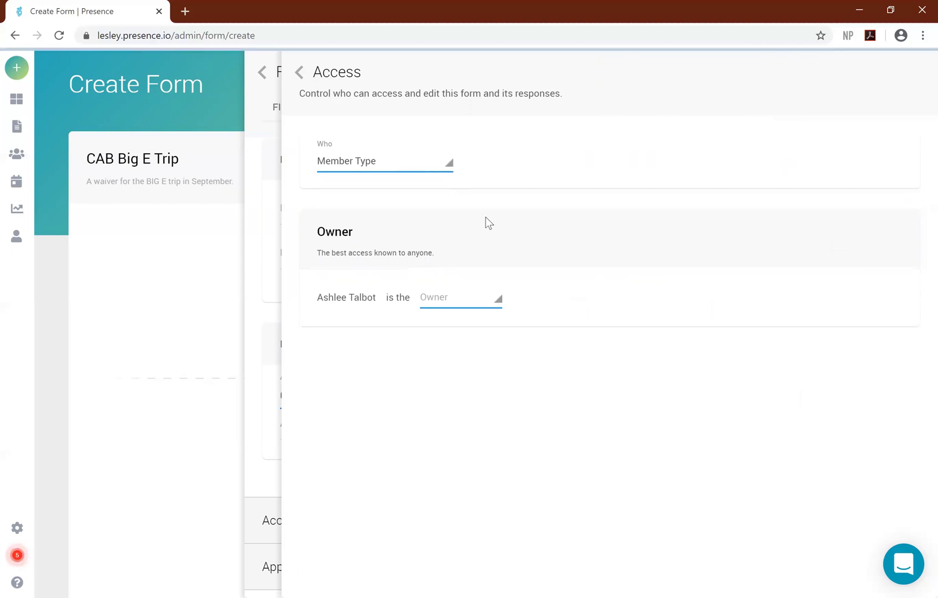
left_click(300, 72)
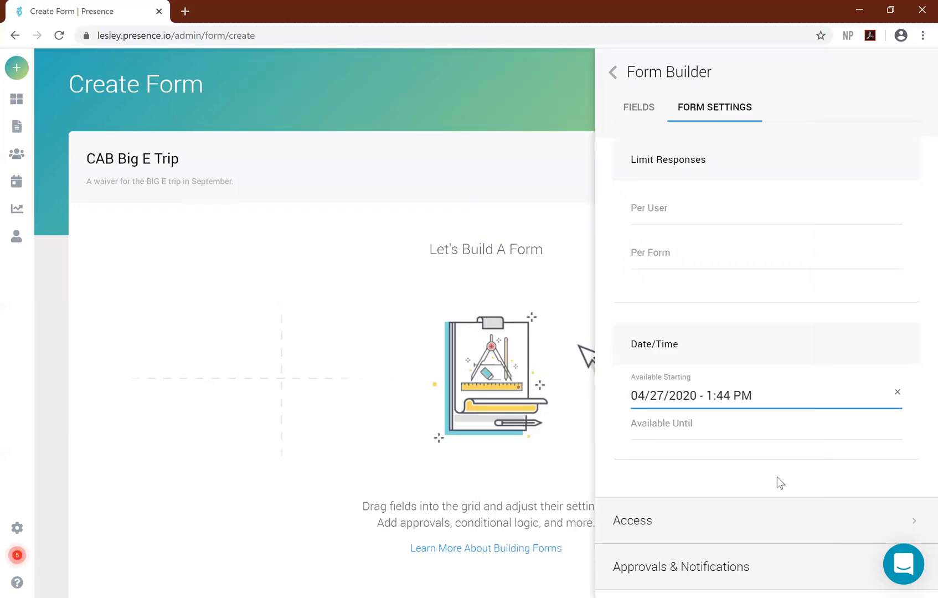
Step: Review the form's approvals workflow page, then collapse the details and visibility sections of the form settings
left_click(730, 551)
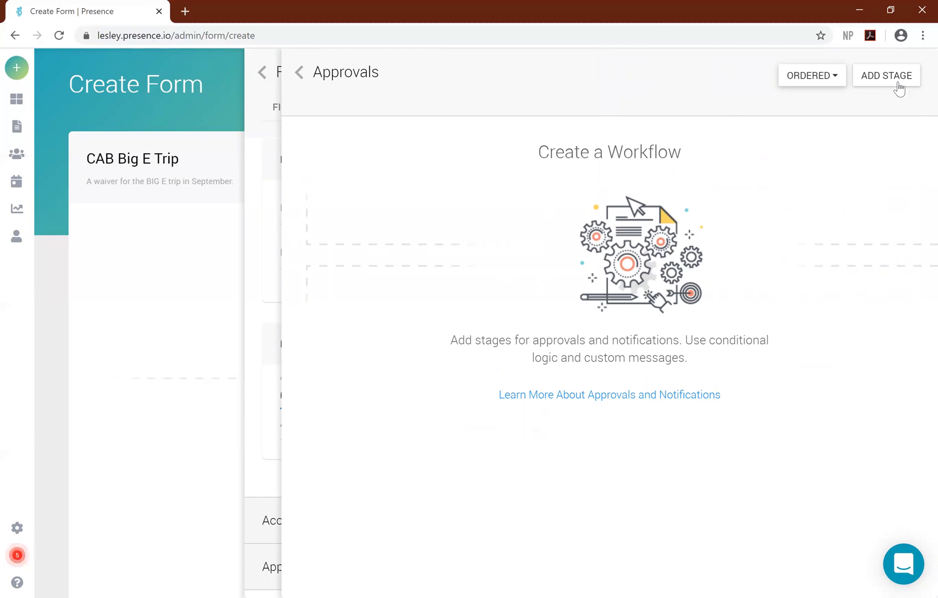
left_click(299, 72)
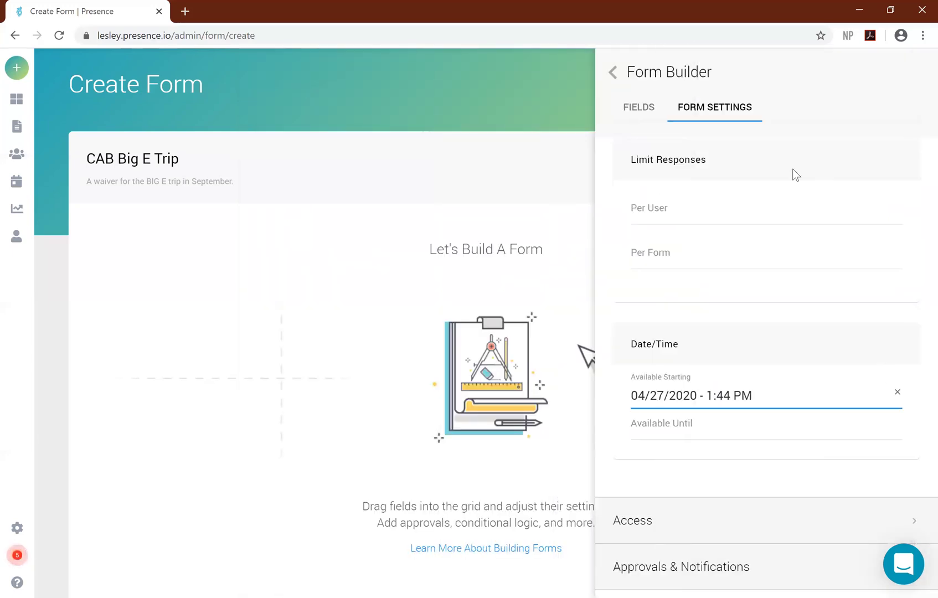
scroll(816, 341, "up", 12)
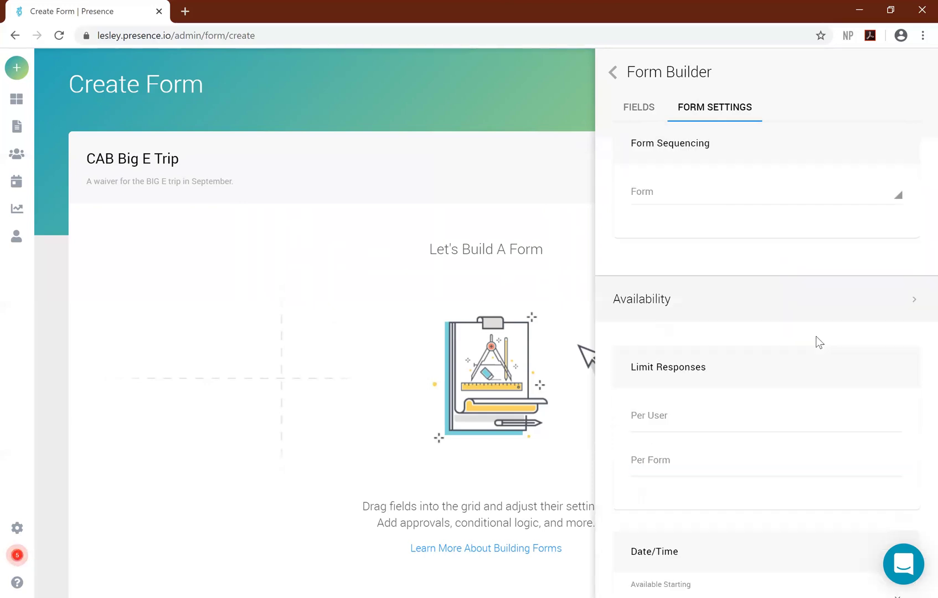
scroll(818, 342, "up", 5)
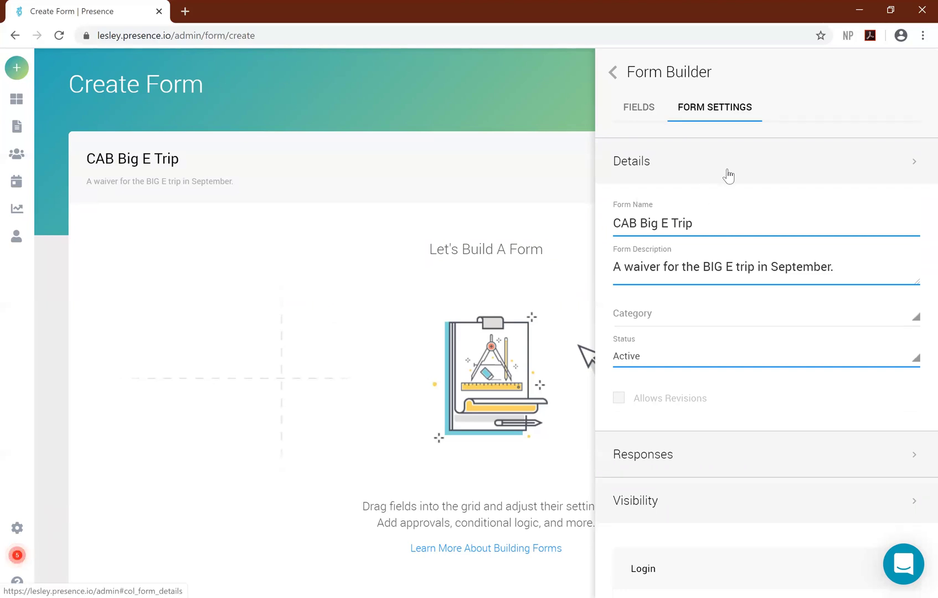
left_click(843, 176)
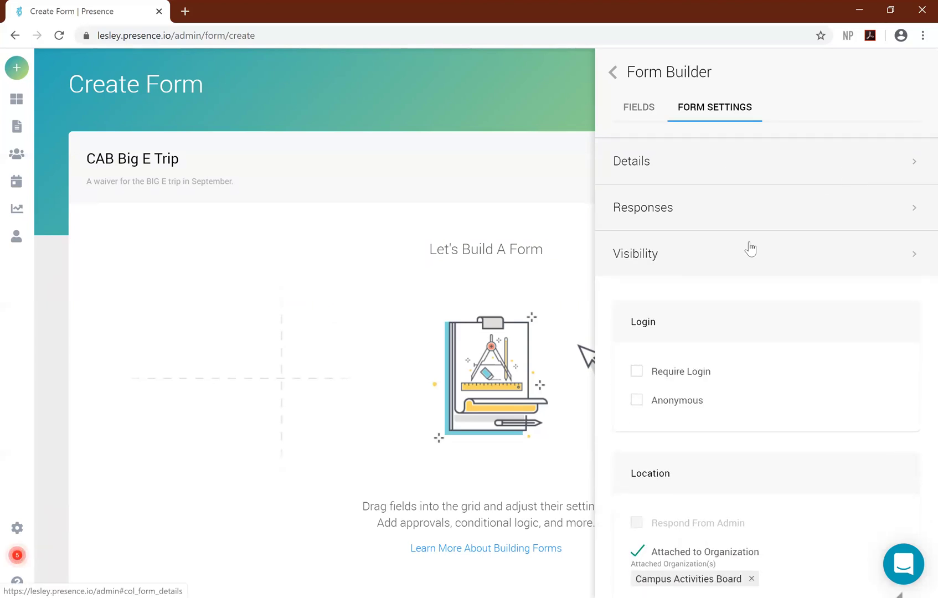
left_click(751, 261)
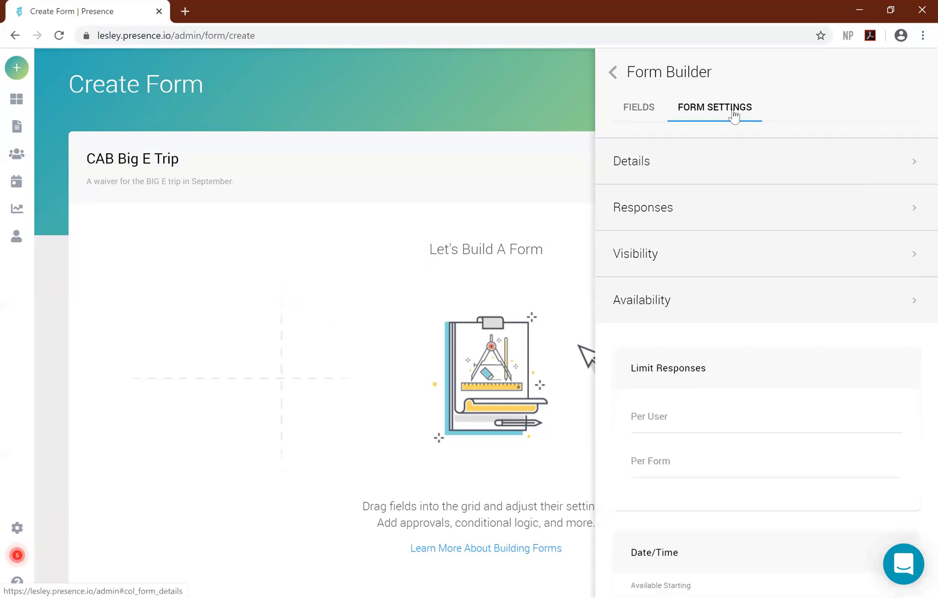
Step: Add a Content layout field to the empty form and open its content editor
left_click(645, 108)
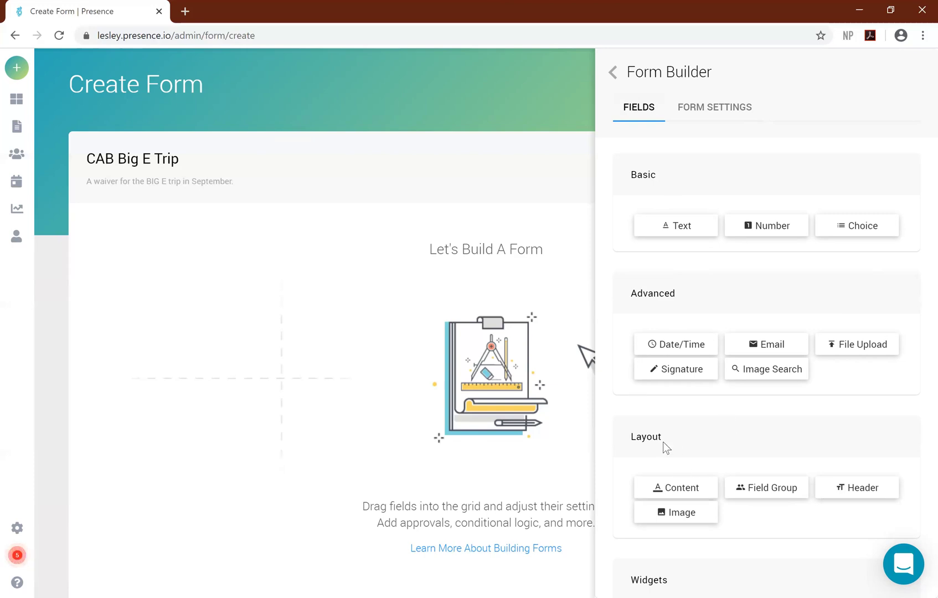
left_click_drag(684, 488, 273, 276)
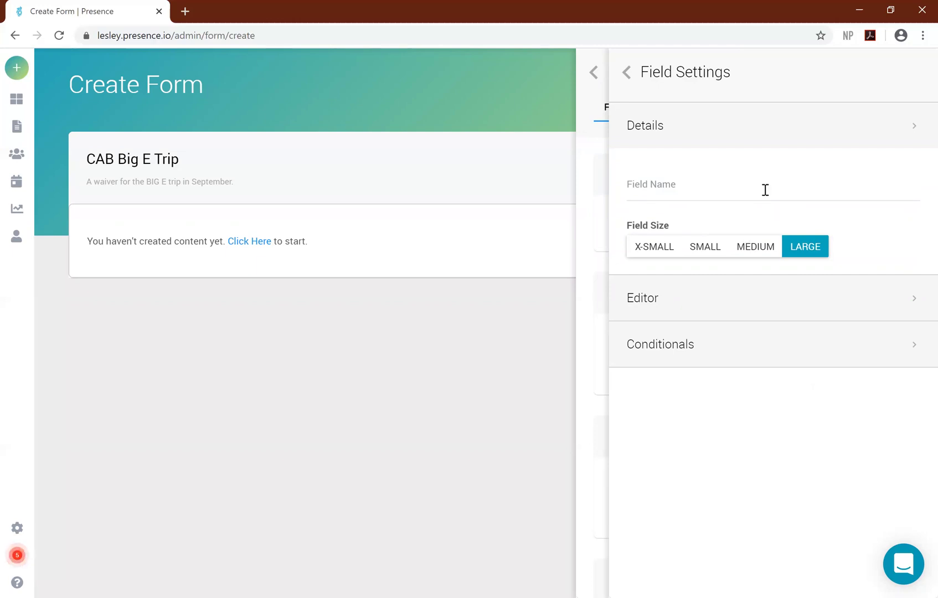
left_click(907, 133)
left_click(902, 142)
left_click(783, 297)
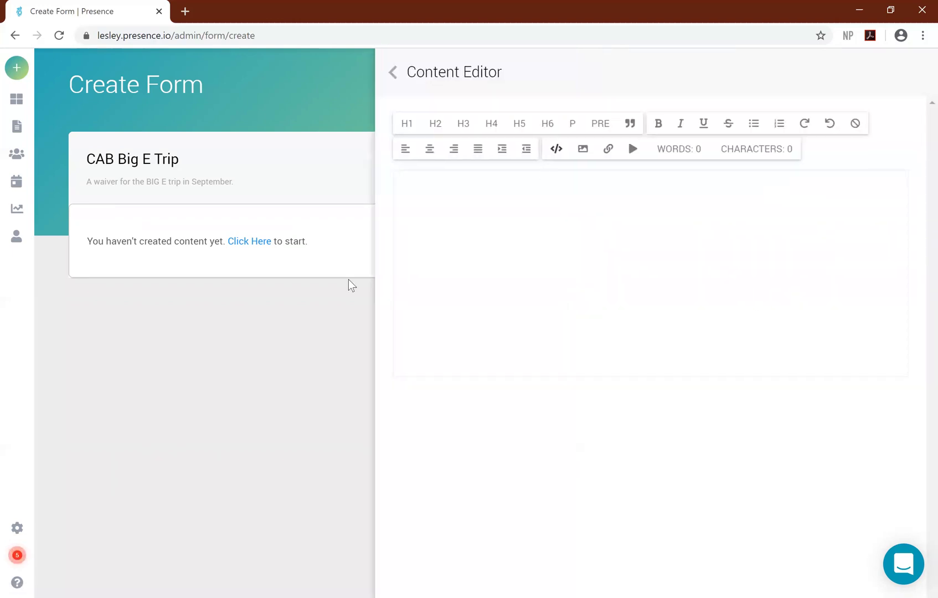
Step: Enter "The Big E, located in Springfield, MA, is a state-wide expo featuring a number of activities." as the content field's text
left_click(589, 266)
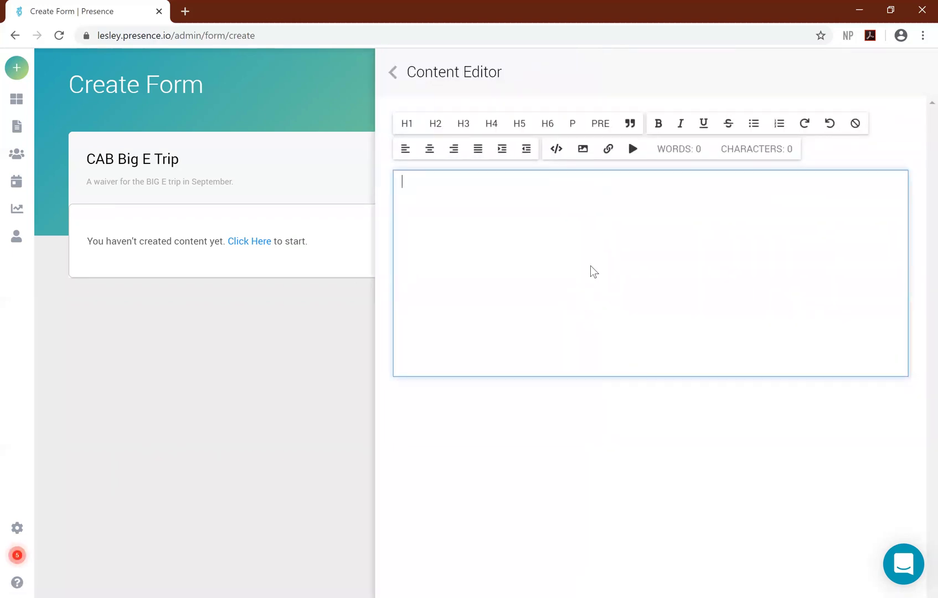
type("The Big E, located in Springfiled, MA")
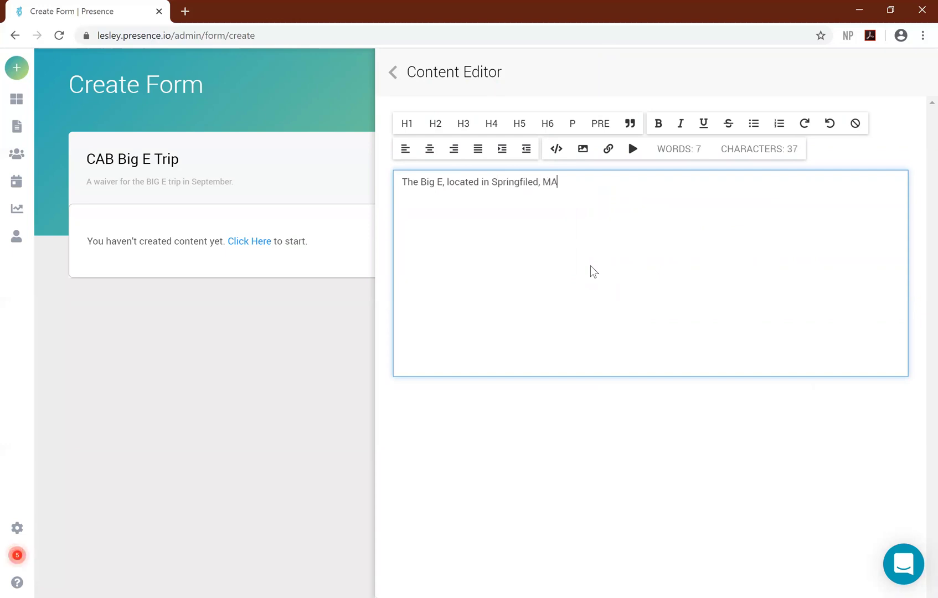
type(", is a state-wide ex")
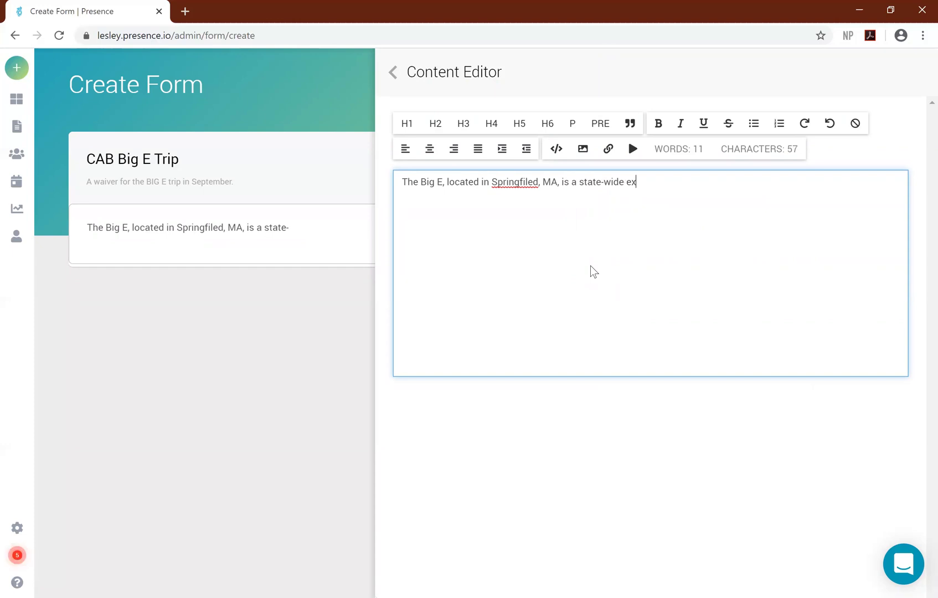
type("po feat")
type("uring a number of ")
type("actv")
type("ivities.")
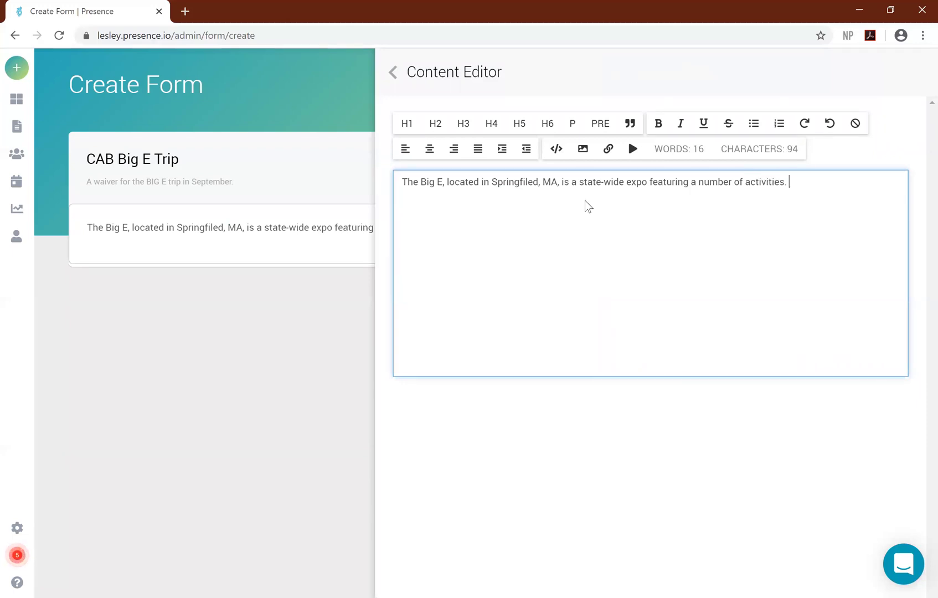
right_click(519, 180)
left_click(542, 190)
left_click(404, 80)
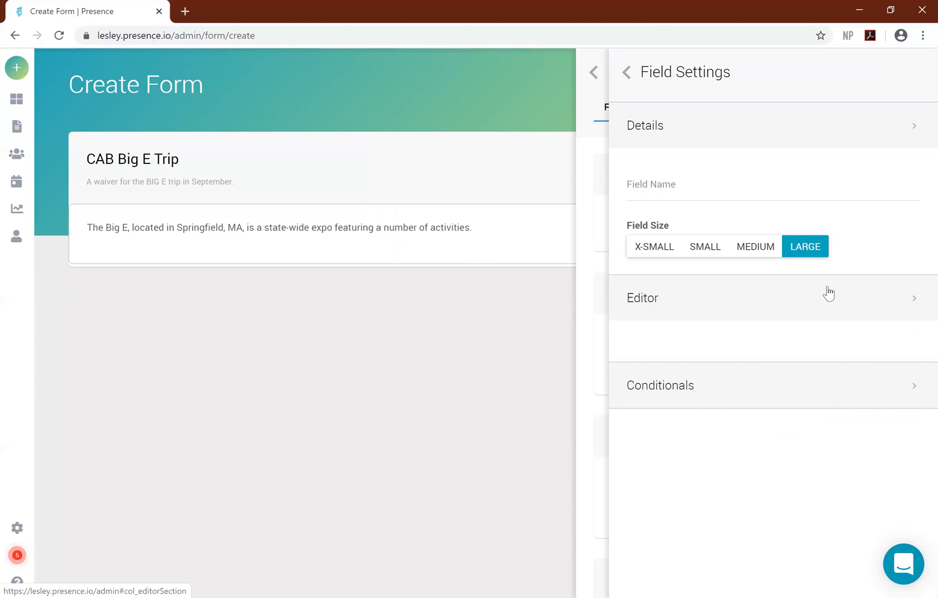
left_click(624, 75)
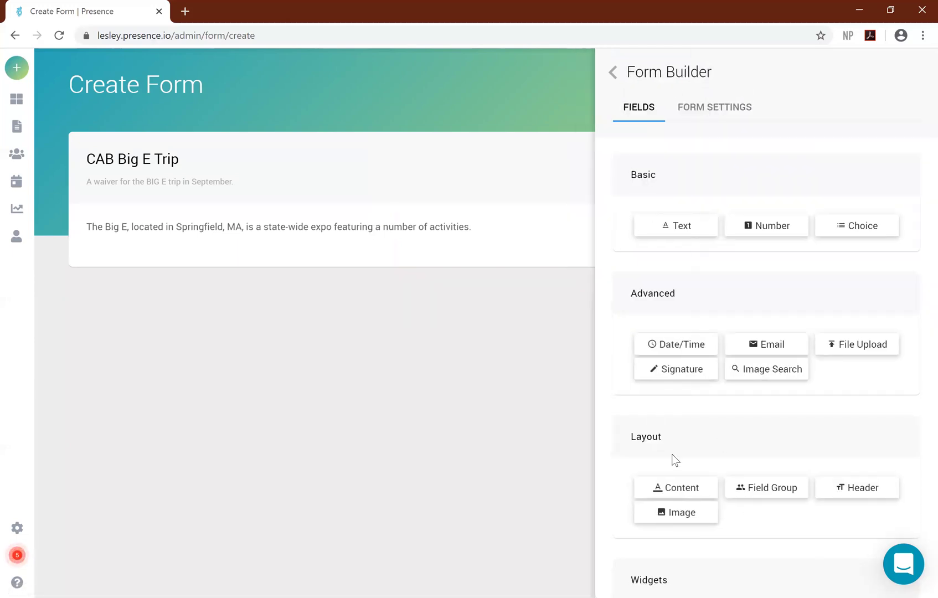
Step: Add a basic Text field below the Big E description and open its field settings
scroll(775, 324, "down", 1)
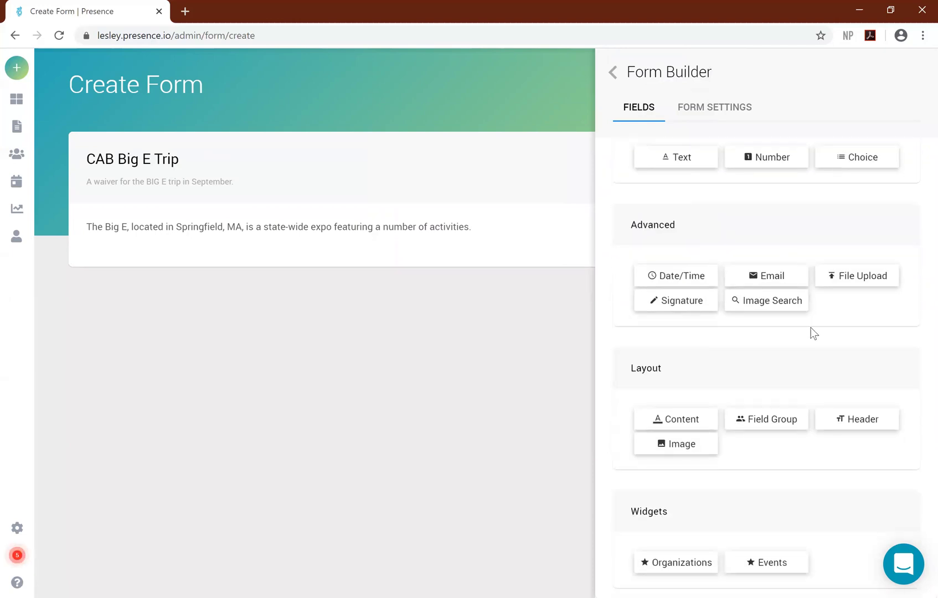
scroll(775, 310, "up", 1)
left_click(680, 237)
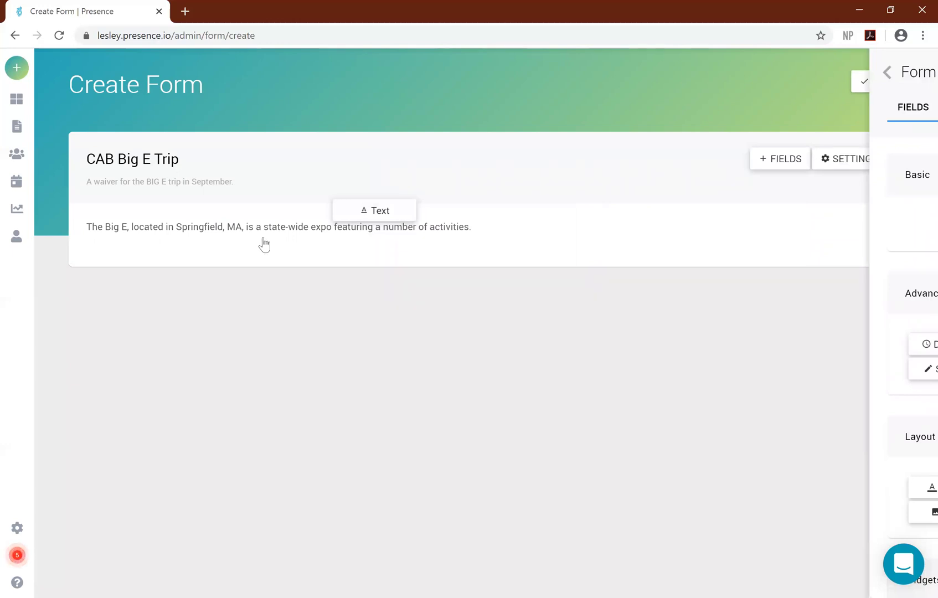
left_click(193, 262)
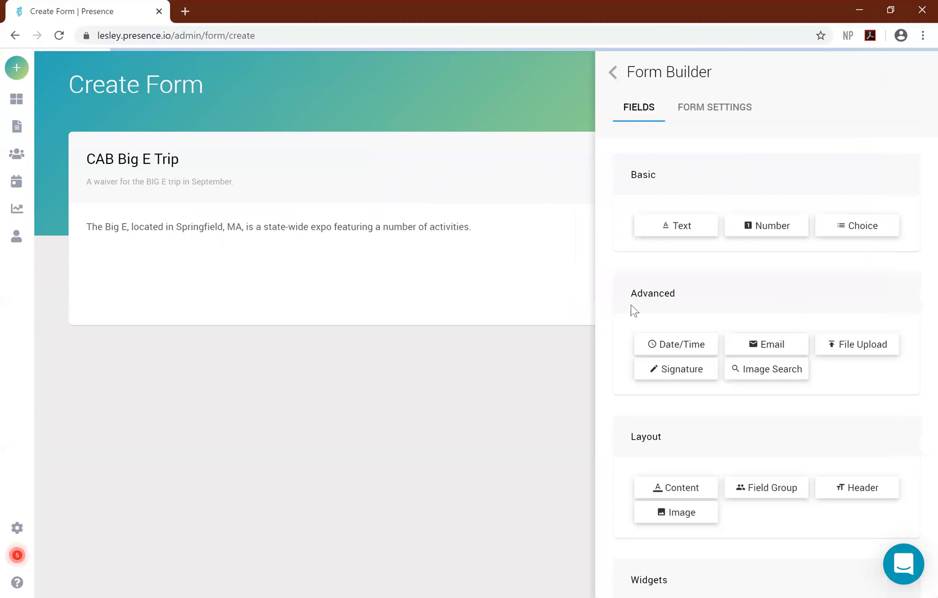
left_click(190, 285)
left_click(190, 285)
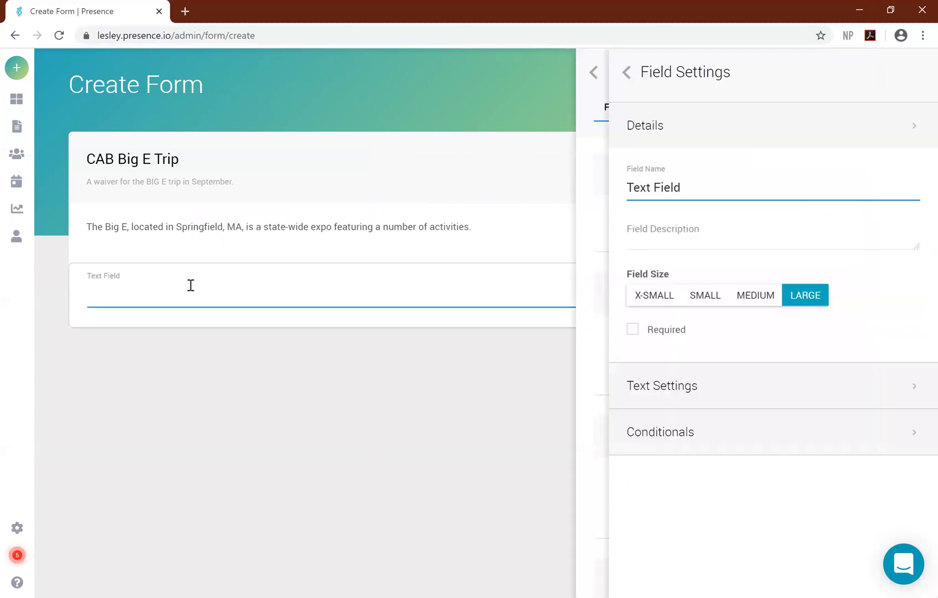
Step: Name the new text field "Name:", set its size to X-Small and make it required
triple_click(613, 186)
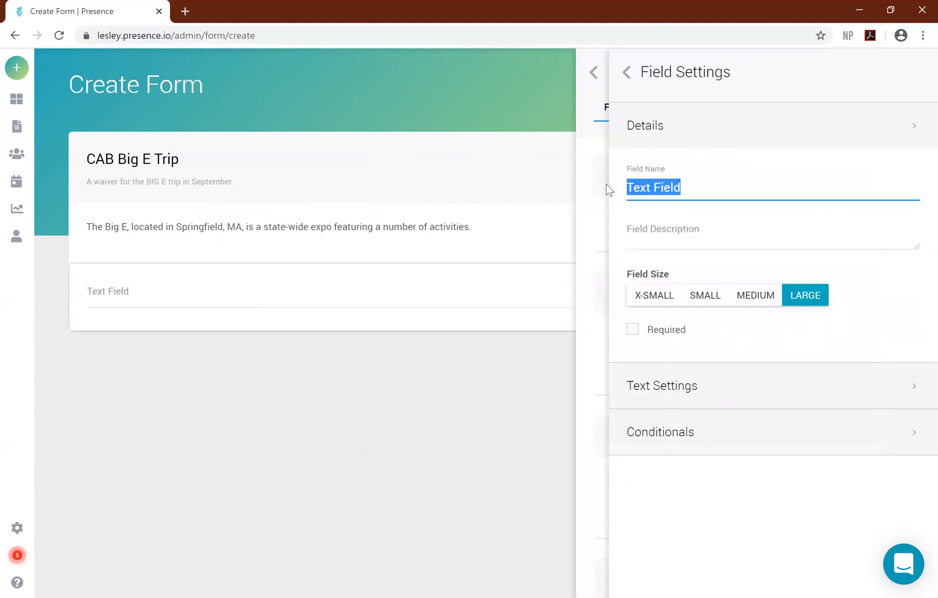
type("Name:")
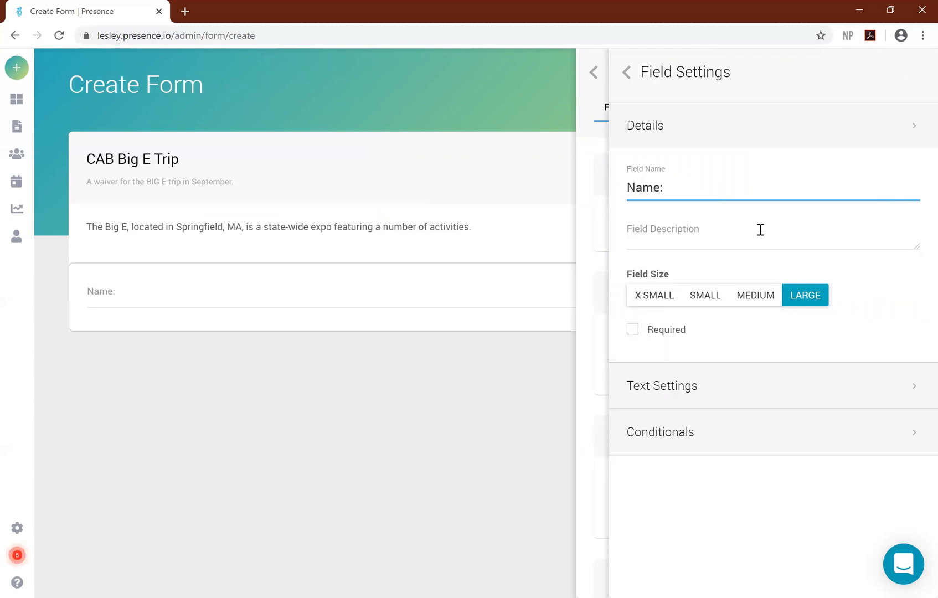
left_click(647, 304)
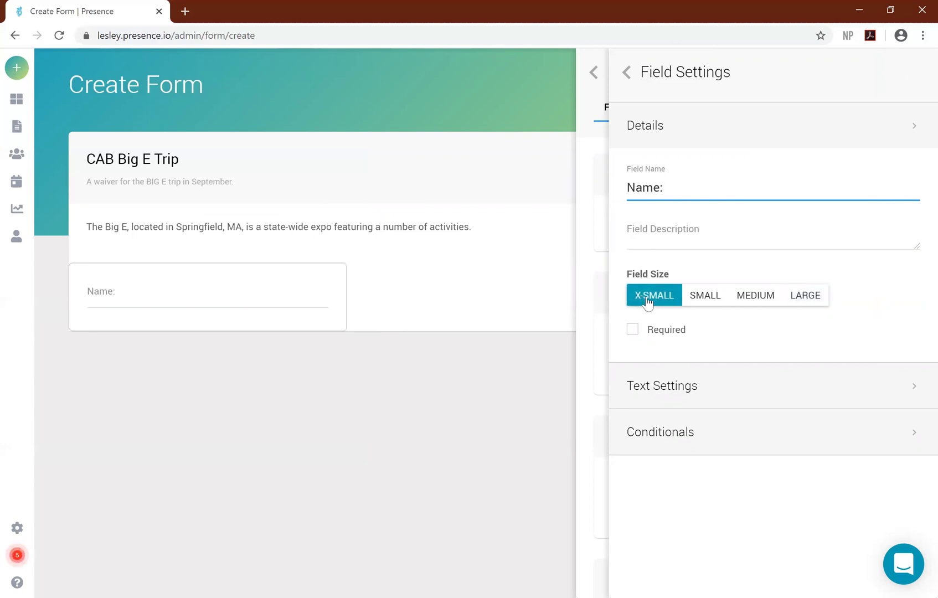
left_click(656, 335)
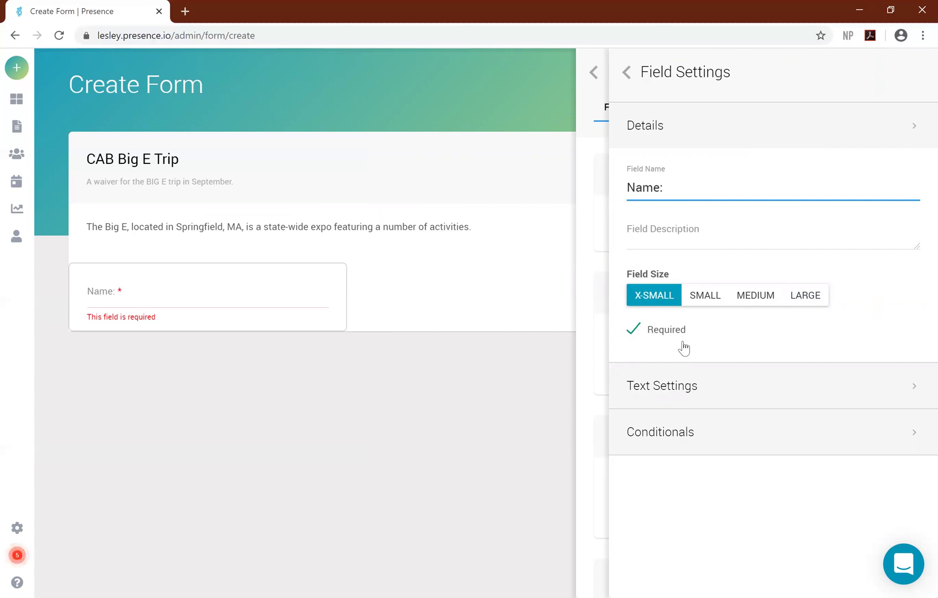
Step: Review the Display As options in the Name field's text settings, keeping Single Line, and return to the list of available fields
left_click(749, 396)
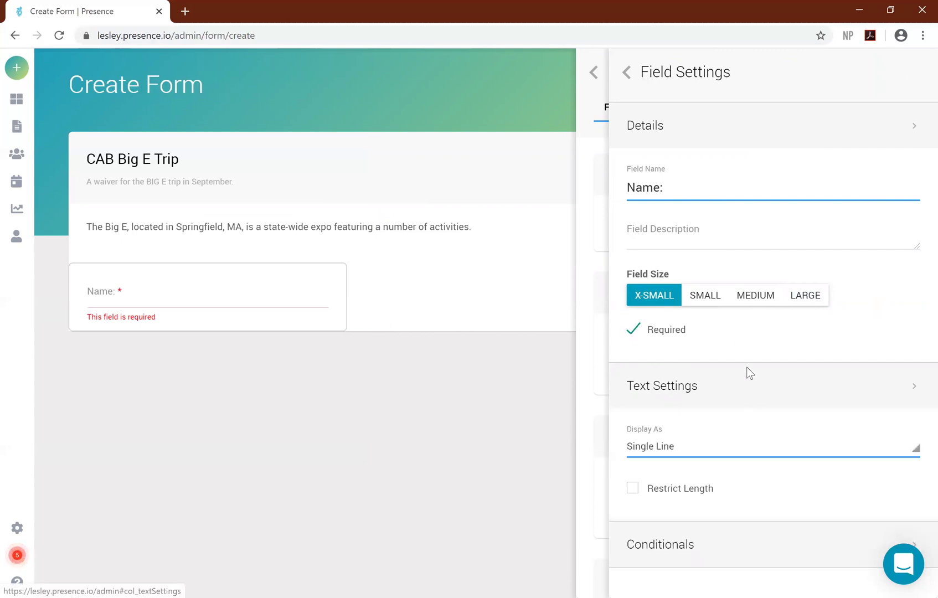
left_click(776, 452)
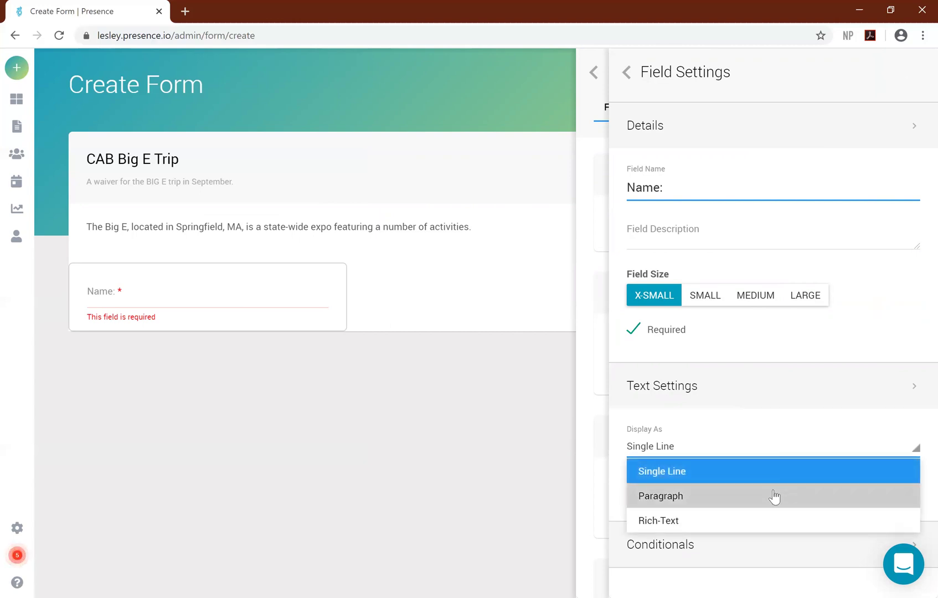
left_click(768, 412)
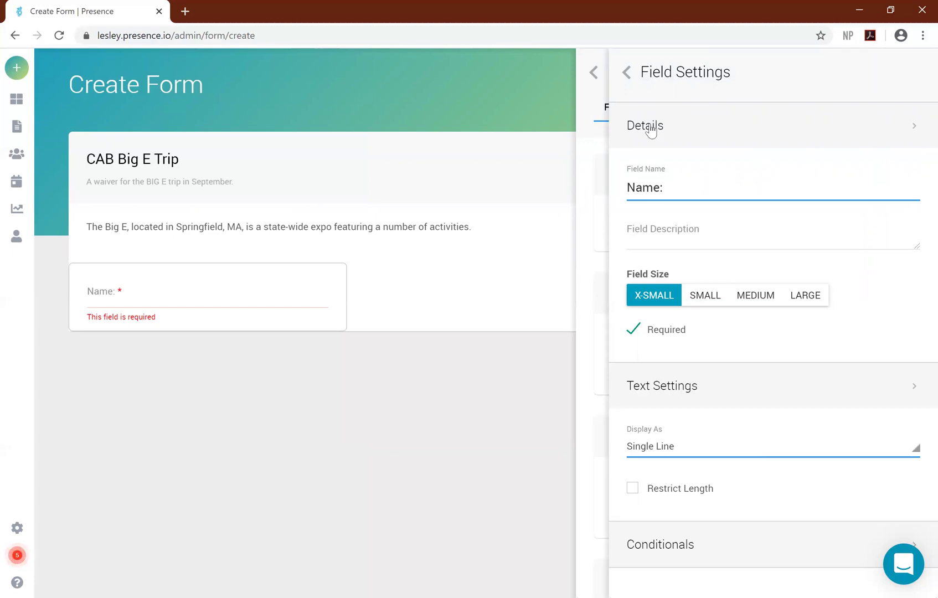
left_click(630, 72)
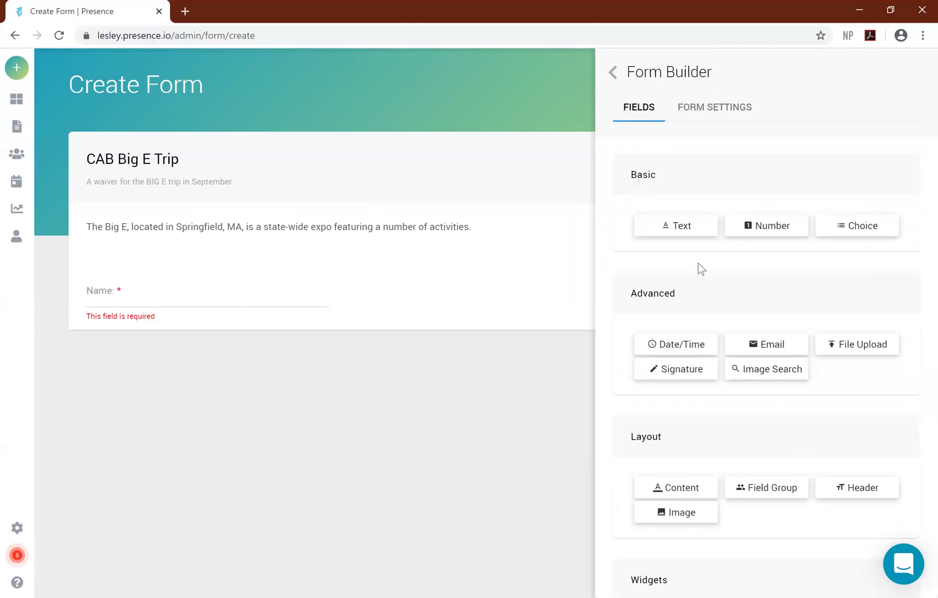
Step: Add a basic Text field below the Name field and name it "Please list any allergy requirements:"
left_click_drag(684, 237, 245, 338)
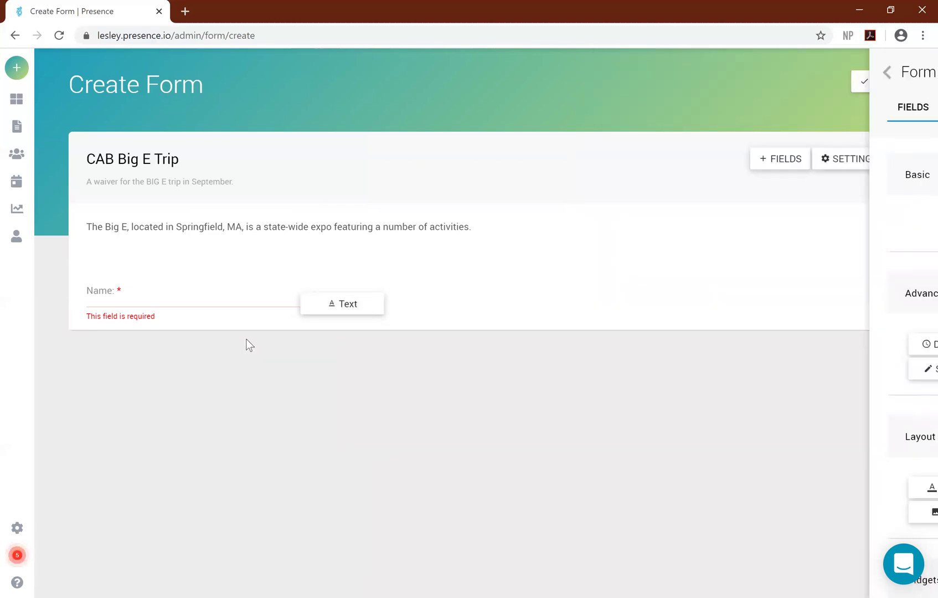
left_click_drag(314, 325, 280, 334)
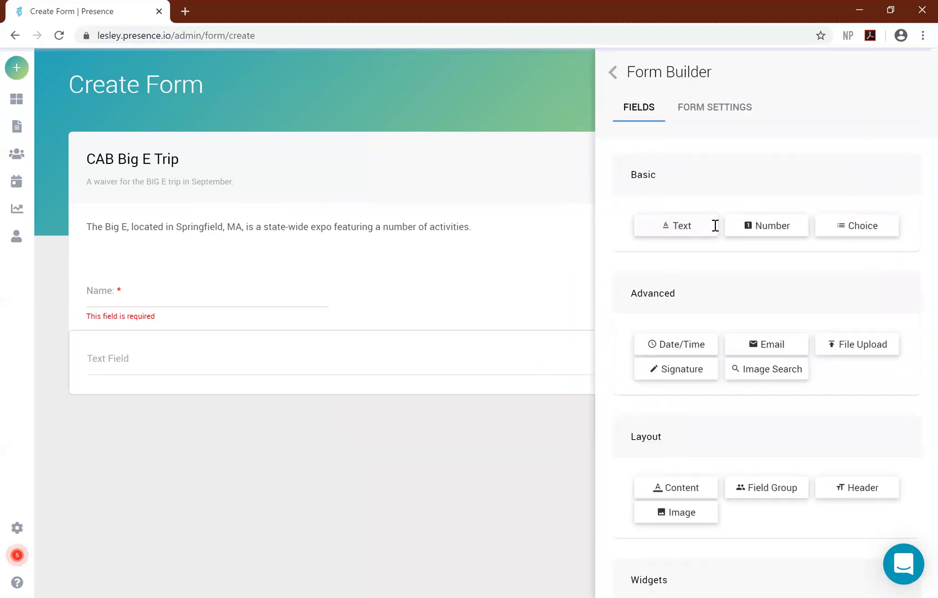
left_click_drag(696, 188, 626, 188)
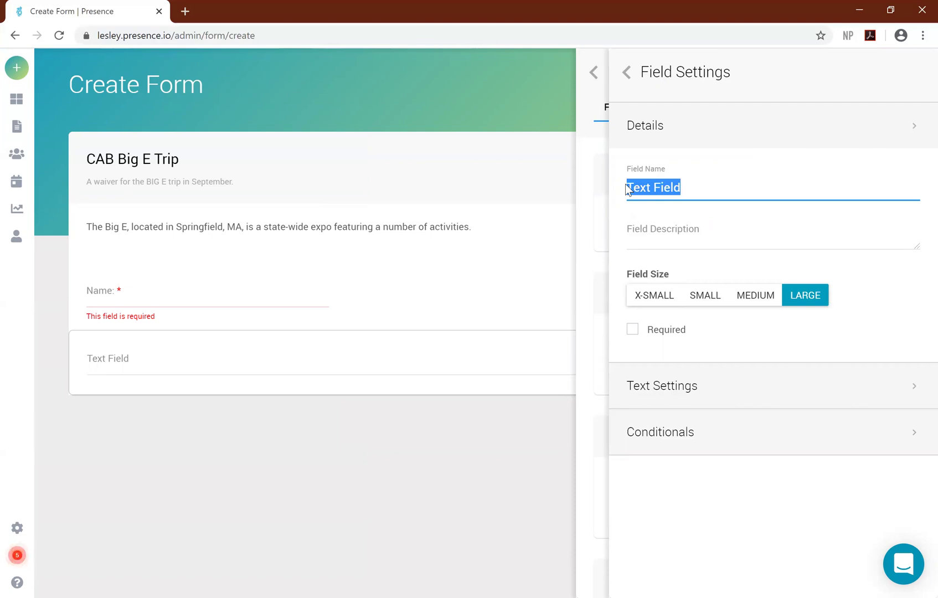
type("Please list any allergy requirepm")
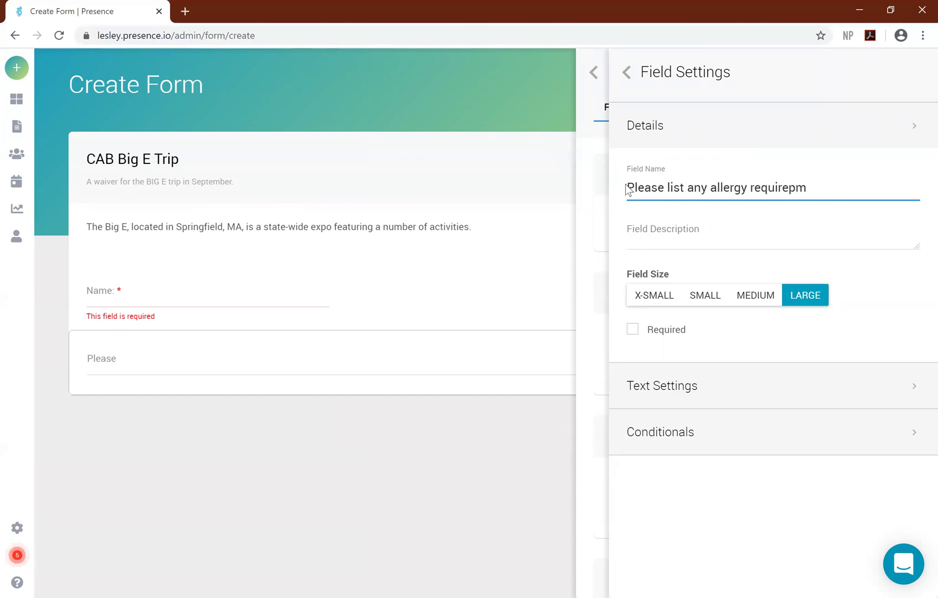
type("enents:")
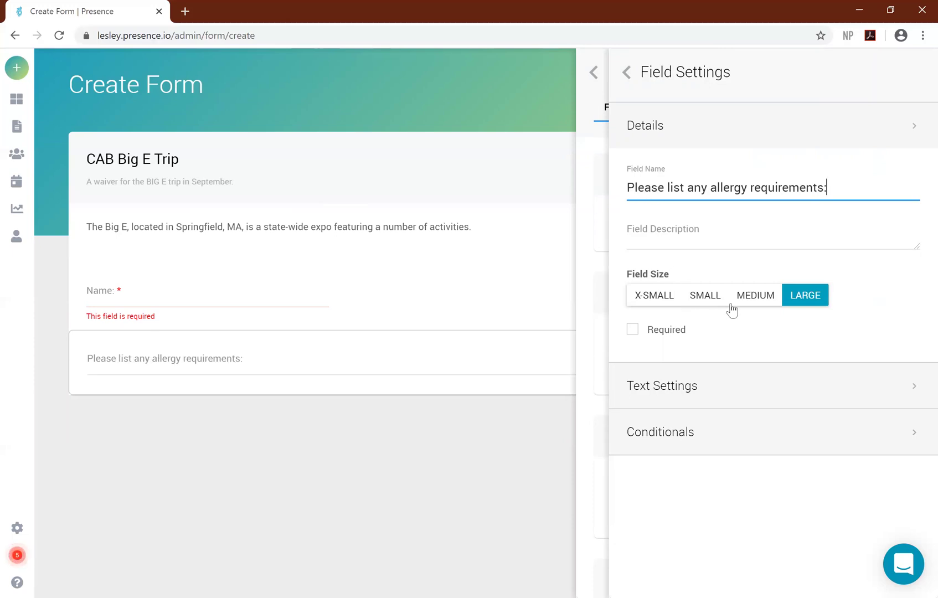
Step: Set the allergy field's size to Small and display it as a Paragraph, then close its field settings
left_click(708, 302)
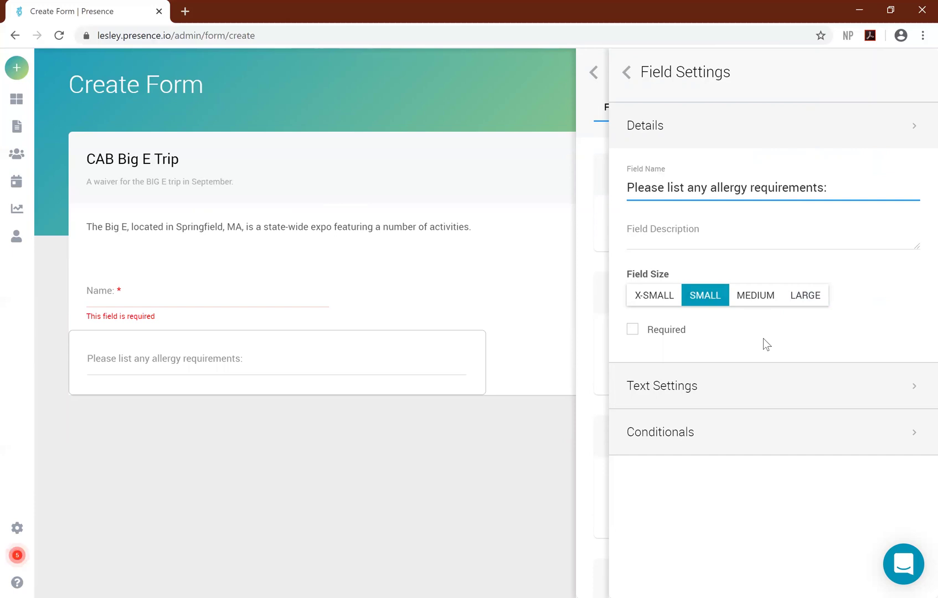
left_click(728, 385)
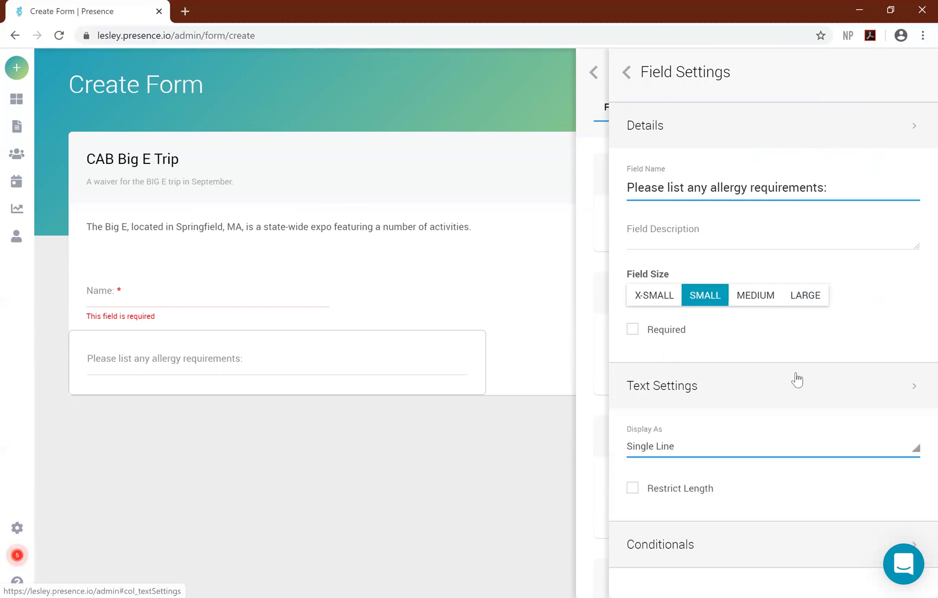
left_click(755, 455)
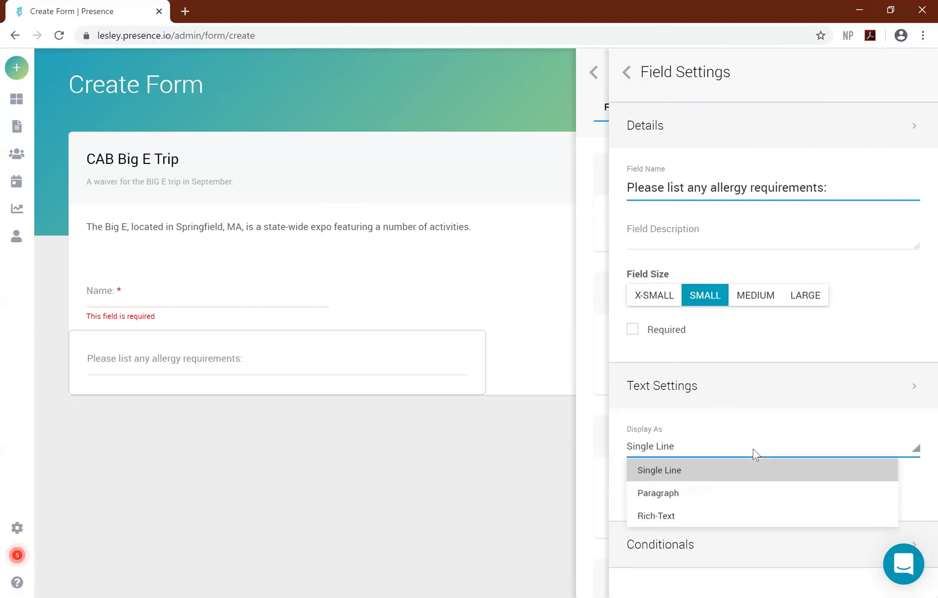
left_click(718, 501)
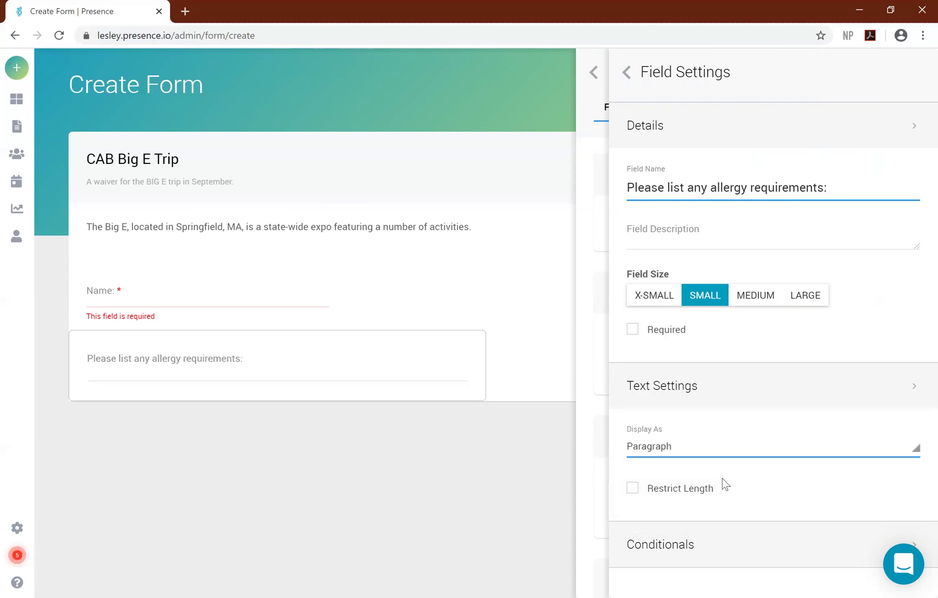
left_click(634, 75)
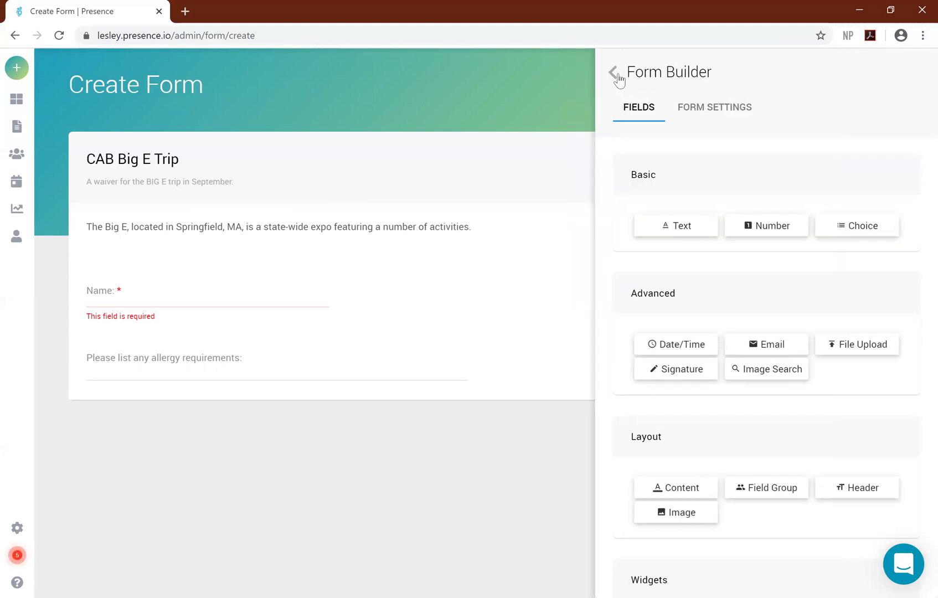
Step: Save the CAB Big E Trip form and open its live view
left_click(615, 73)
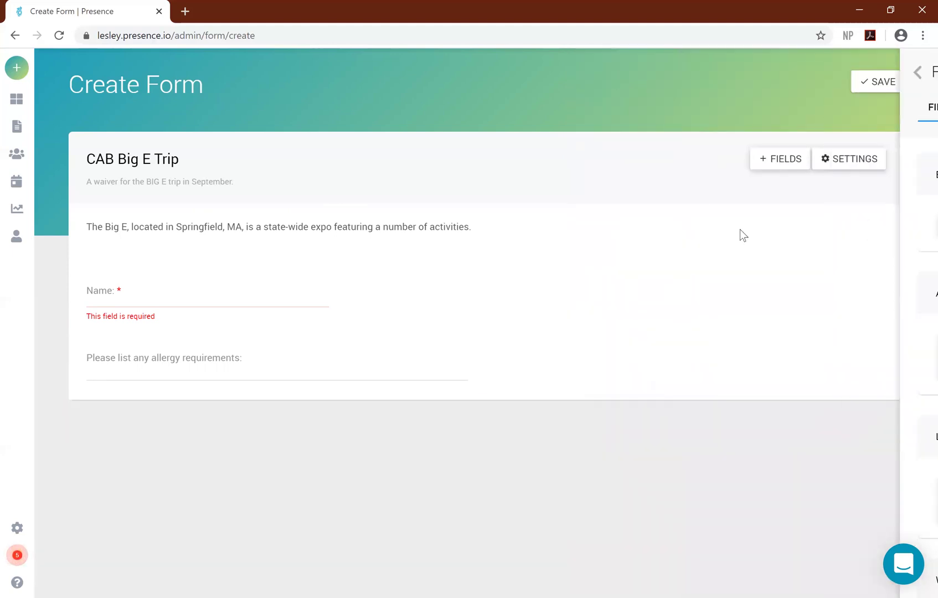
left_click(880, 83)
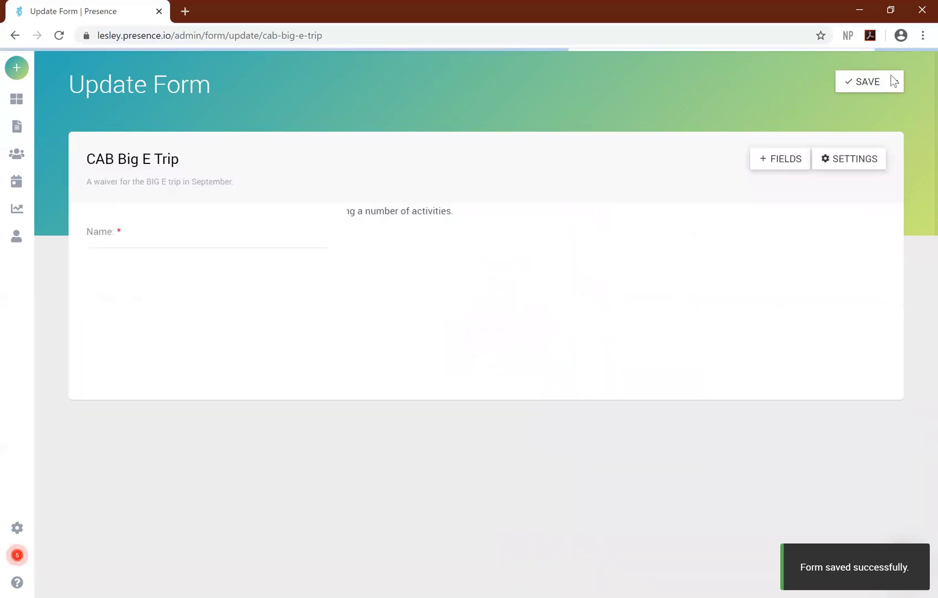
left_click(896, 83)
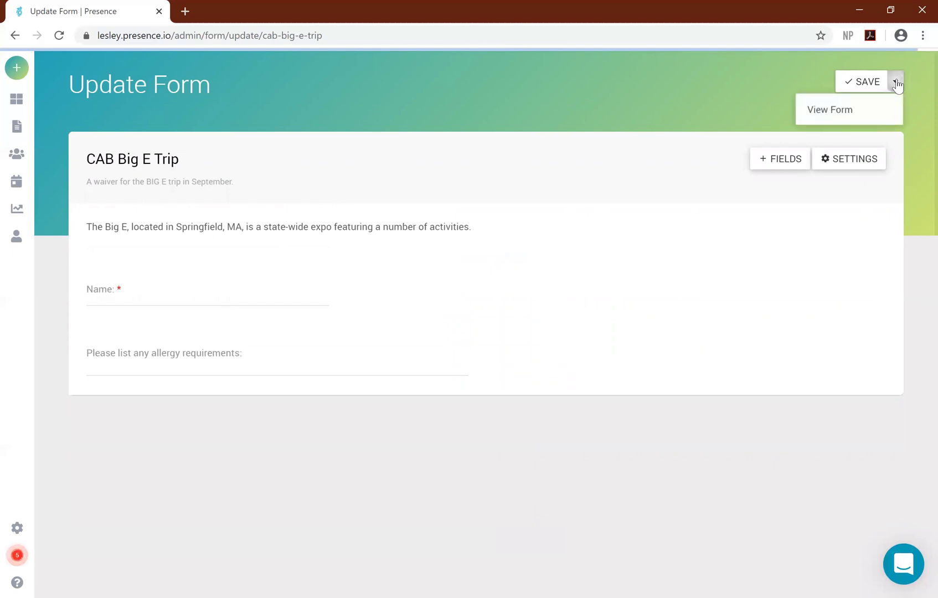
left_click(821, 115)
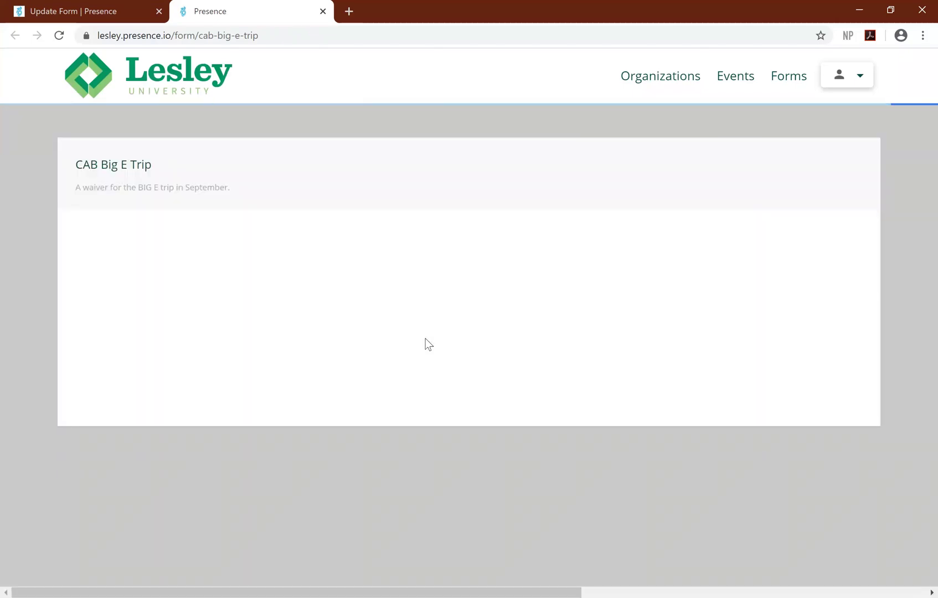
Step: Fill in the live form with a first name in the Name field and "Apples" as the allergy requirement
left_click(196, 301)
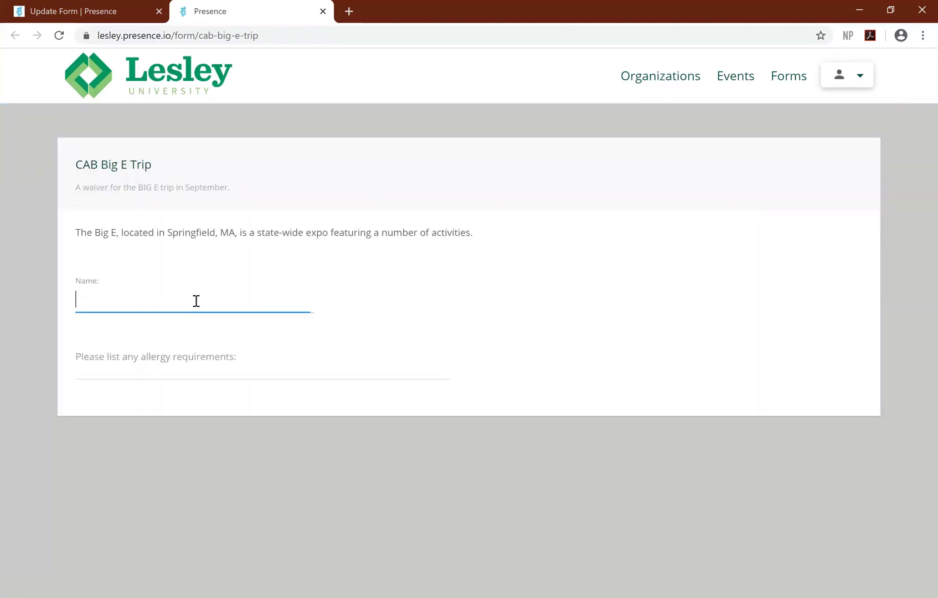
type("Ashlee")
left_click(220, 363)
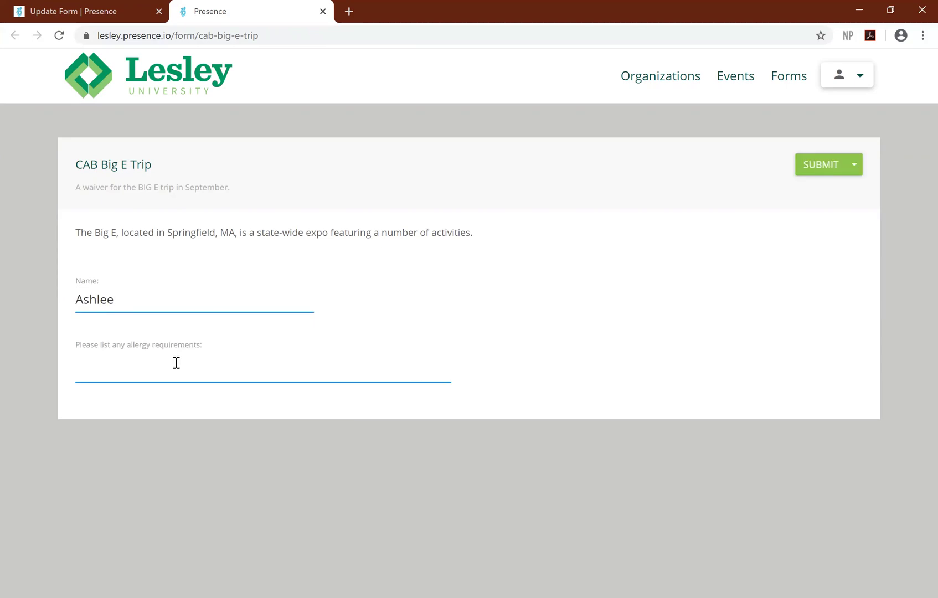
type("ples")
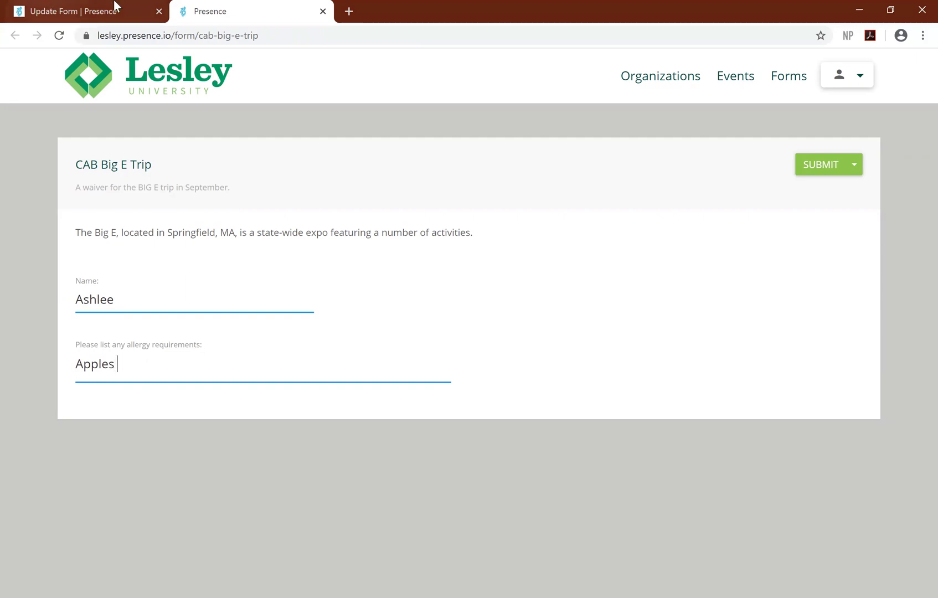
Step: Return to the form editor and add a basic Choice field below the allergy question
left_click(136, 10)
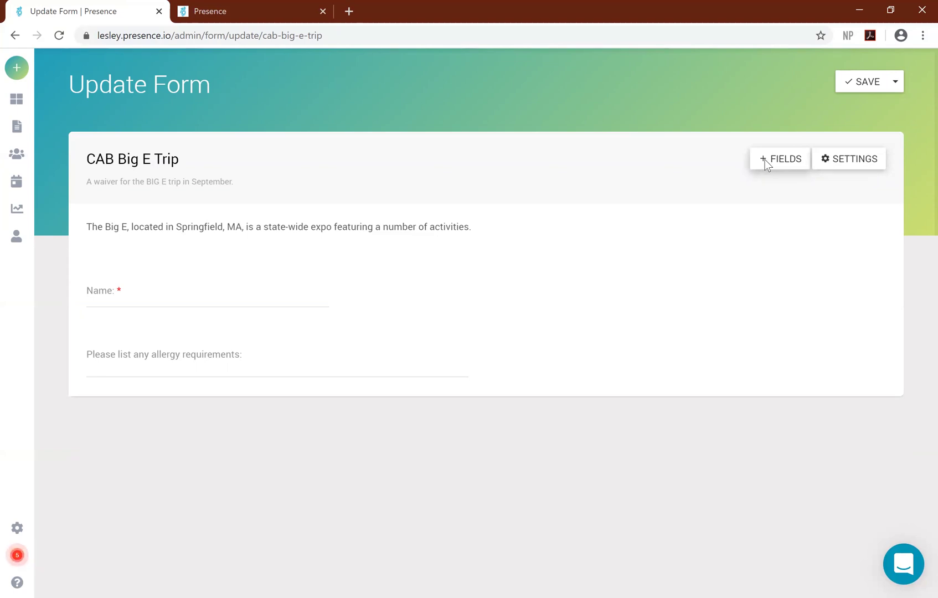
left_click(776, 176)
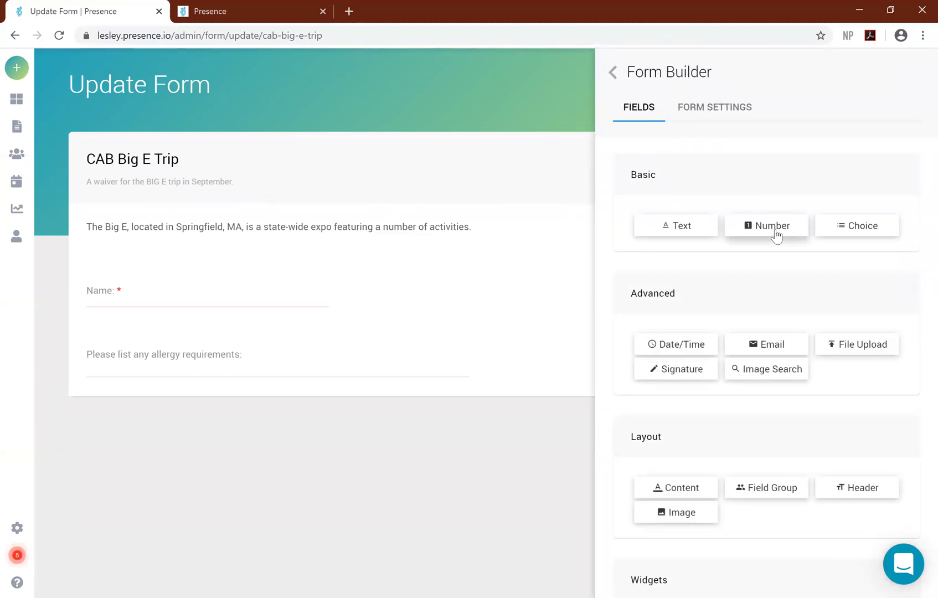
mouse_move(356, 378)
left_mouse_down()
mouse_move(336, 387)
mouse_move(371, 380)
left_mouse_up()
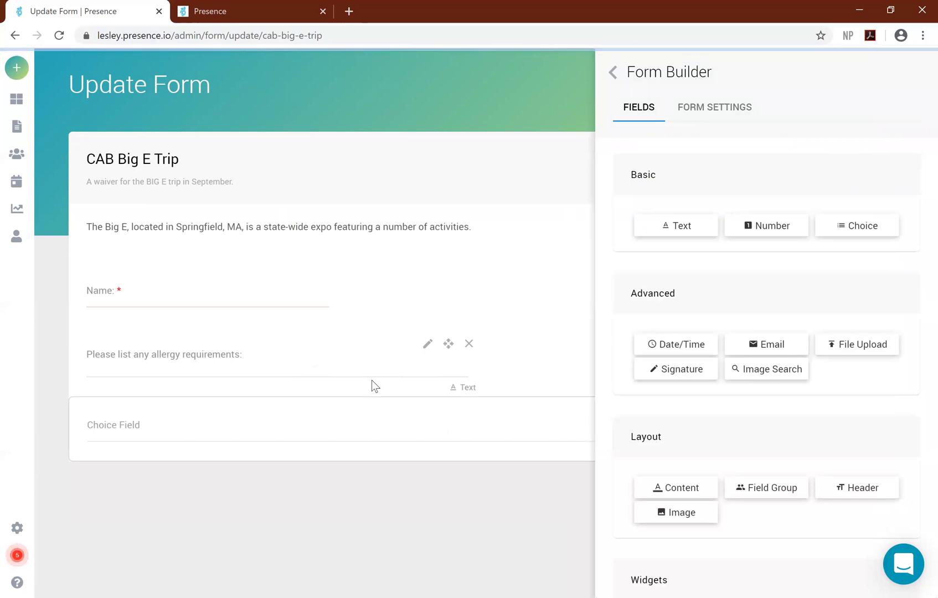
Step: Name the new choice field "What time would you like to eat lunch?"
left_click_drag(730, 195, 637, 186)
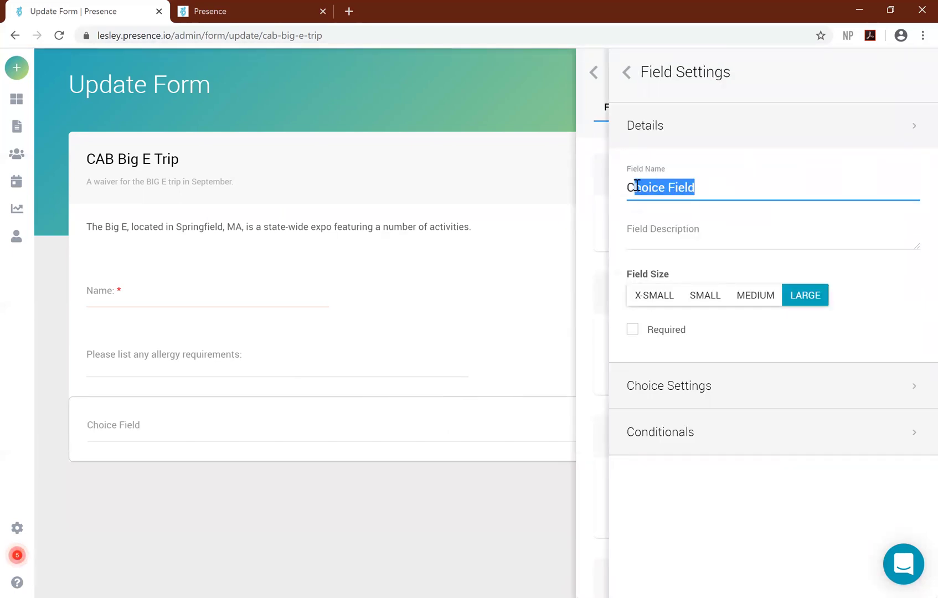
key("BackSpace")
key("BackSpace")
type("W")
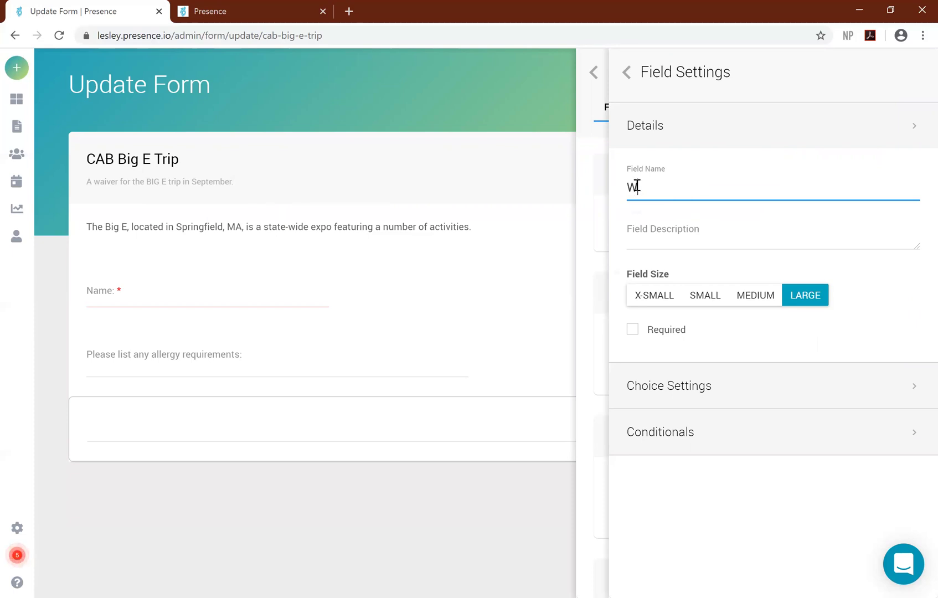
type("hat time woudl you")
key("BackSpace")
key("BackSpace")
key("BackSpace")
type("ld you l")
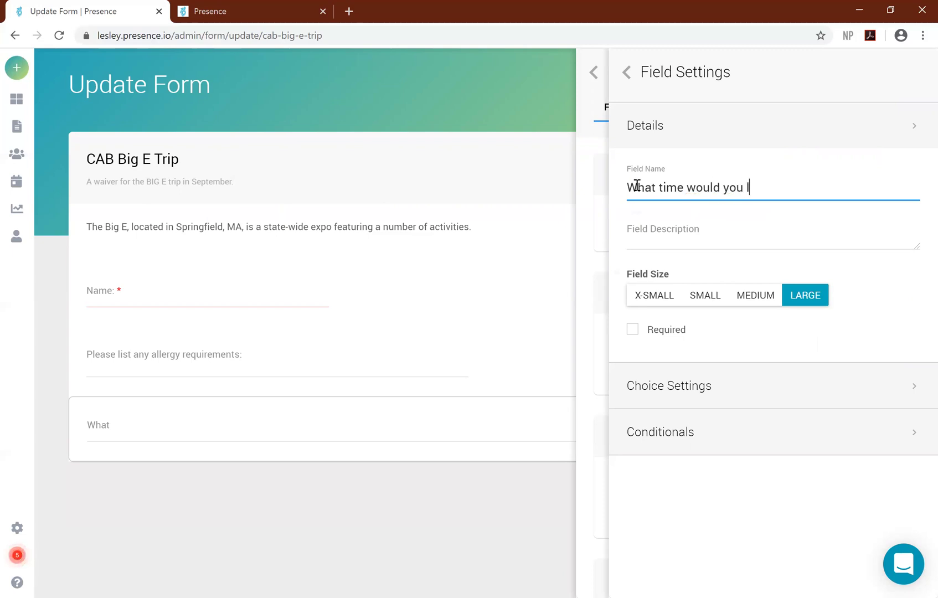
type("ike to eat lunch?")
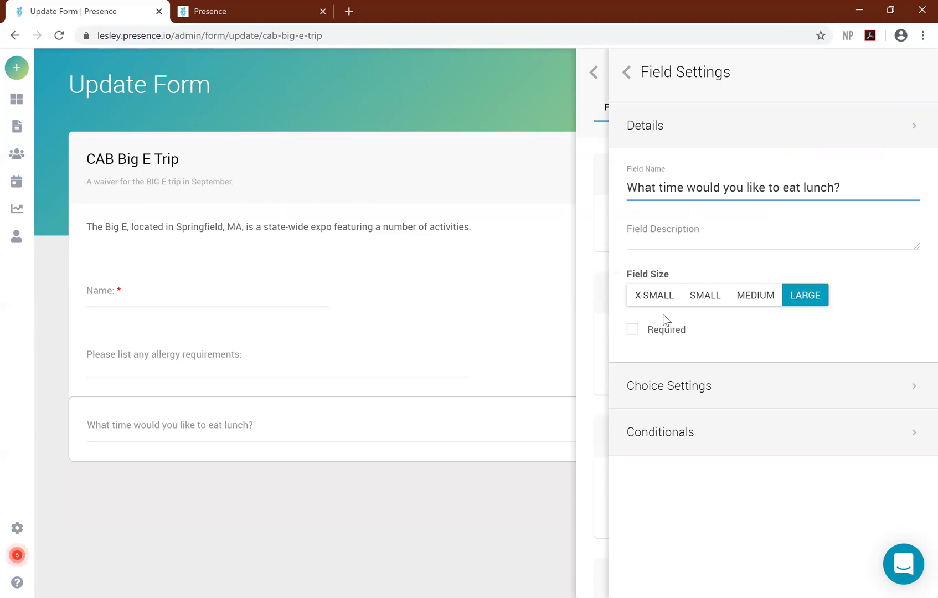
Step: Make the lunch question required at Small size and display its choices as List Options
left_click(659, 331)
left_click(744, 398)
scroll(750, 381, "down", 1)
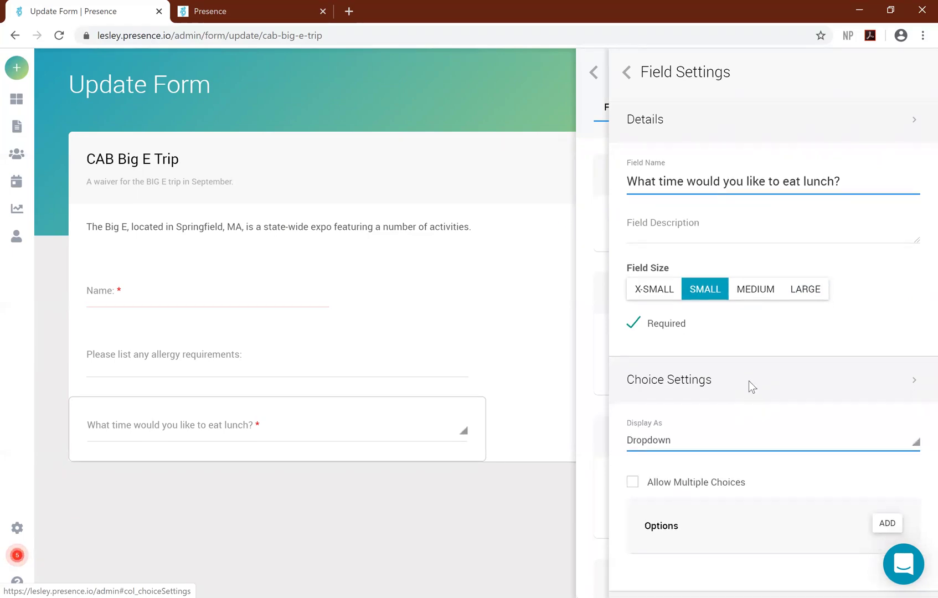
scroll(749, 380, "down", 1)
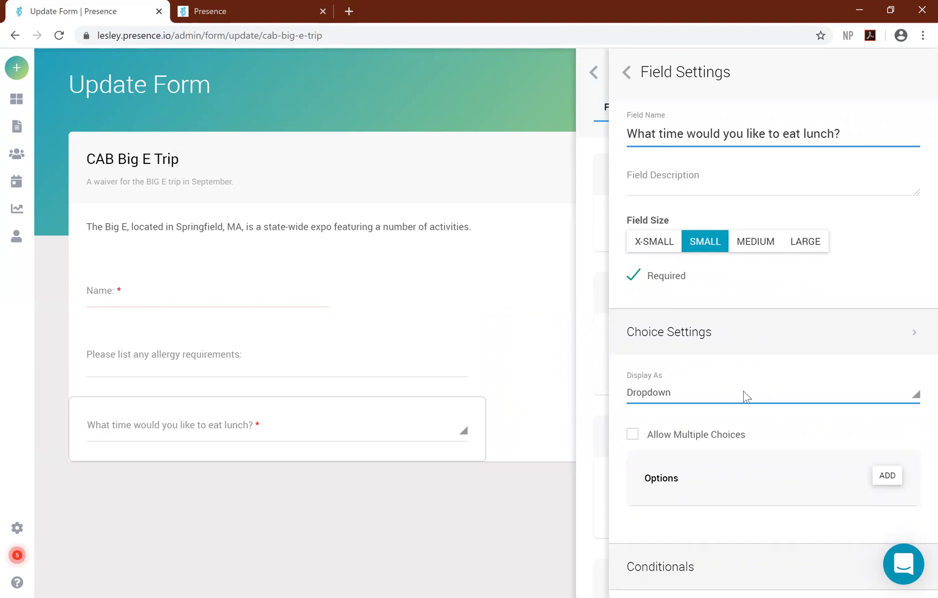
left_click(743, 393)
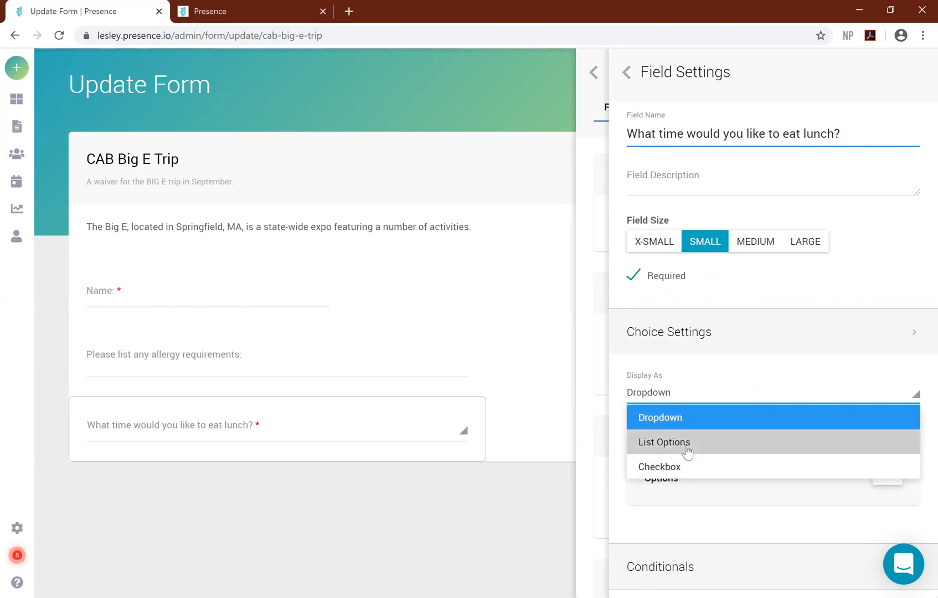
left_click(686, 445)
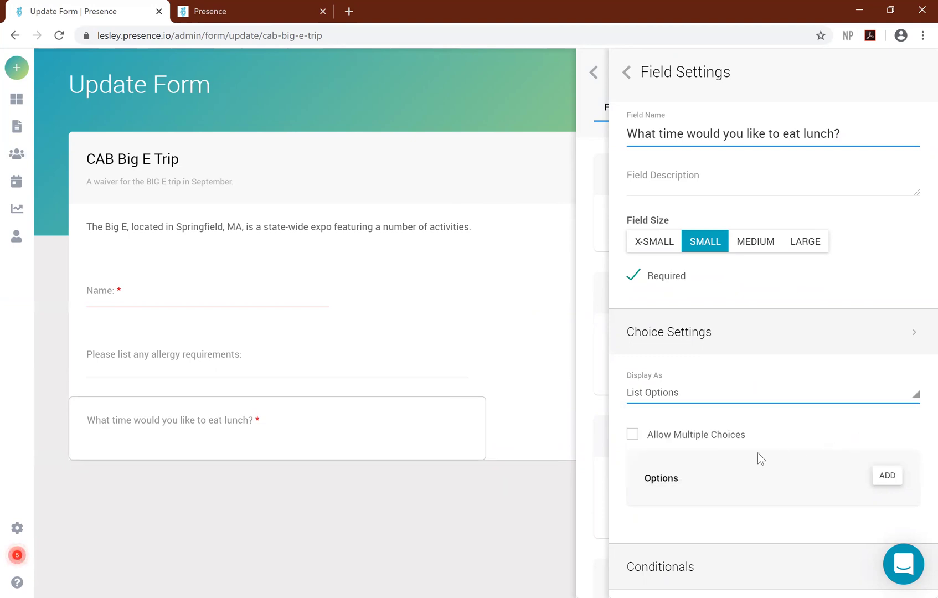
Step: Add "11am-12pm" as the first option of the lunch-time question
left_click(887, 477)
scroll(748, 448, "down", 1)
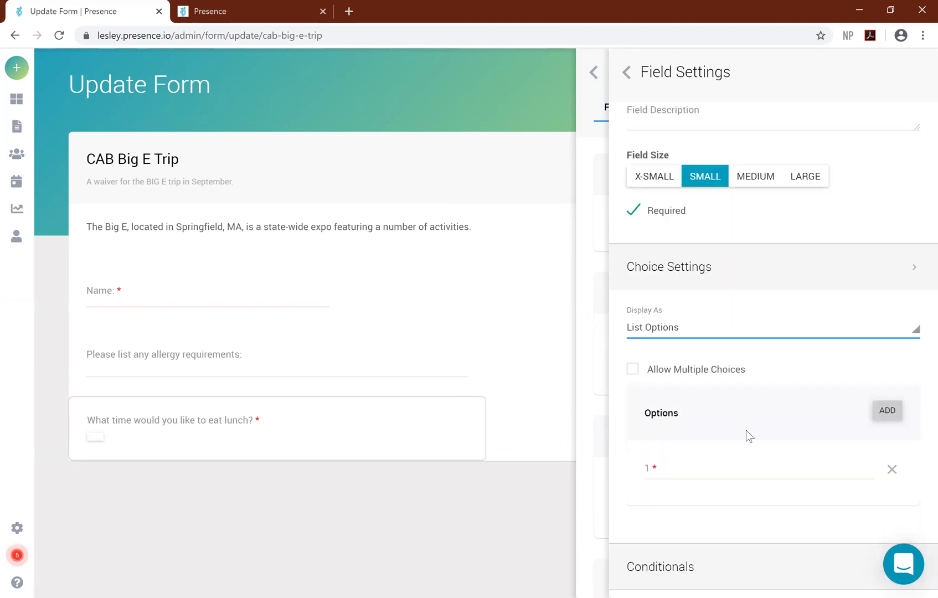
left_click(723, 471)
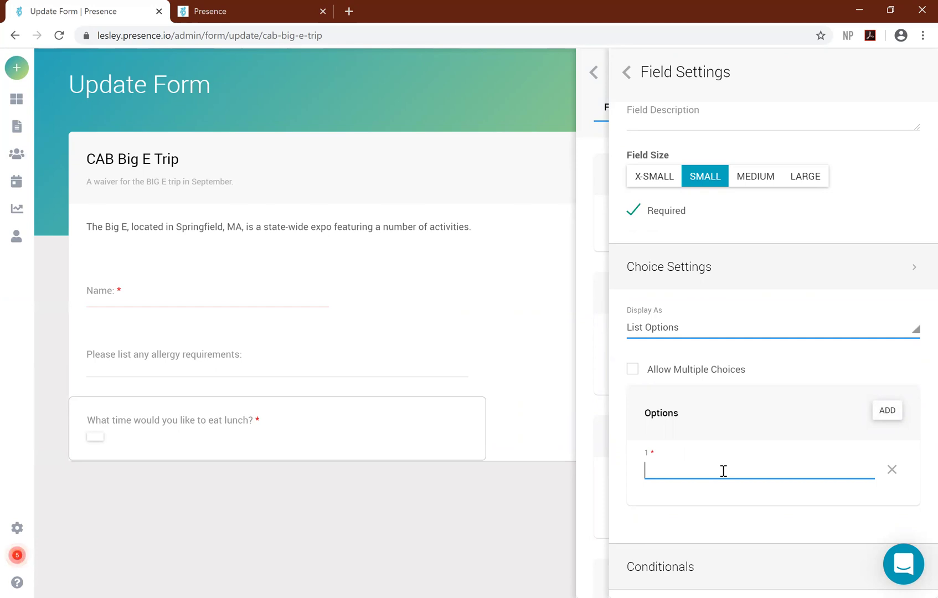
type("11am-")
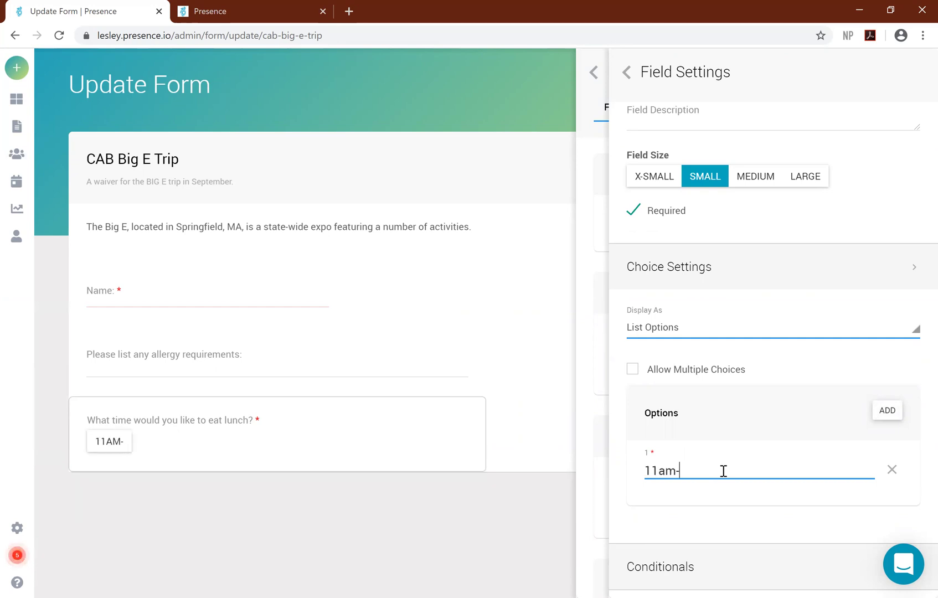
type("12pm")
Step: Add "12pm-1pm" as the second option of the lunch-time question
left_click(887, 410)
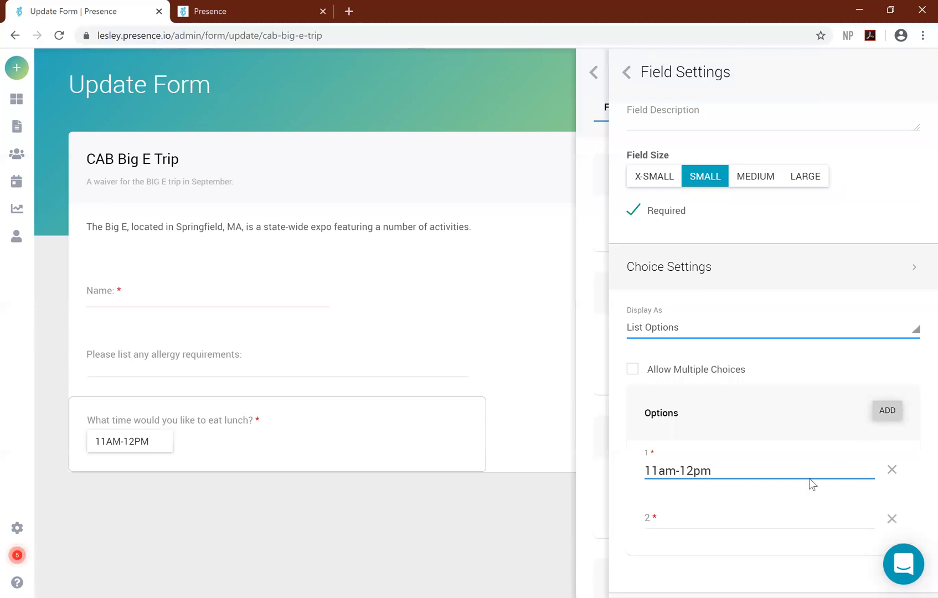
left_click(795, 511)
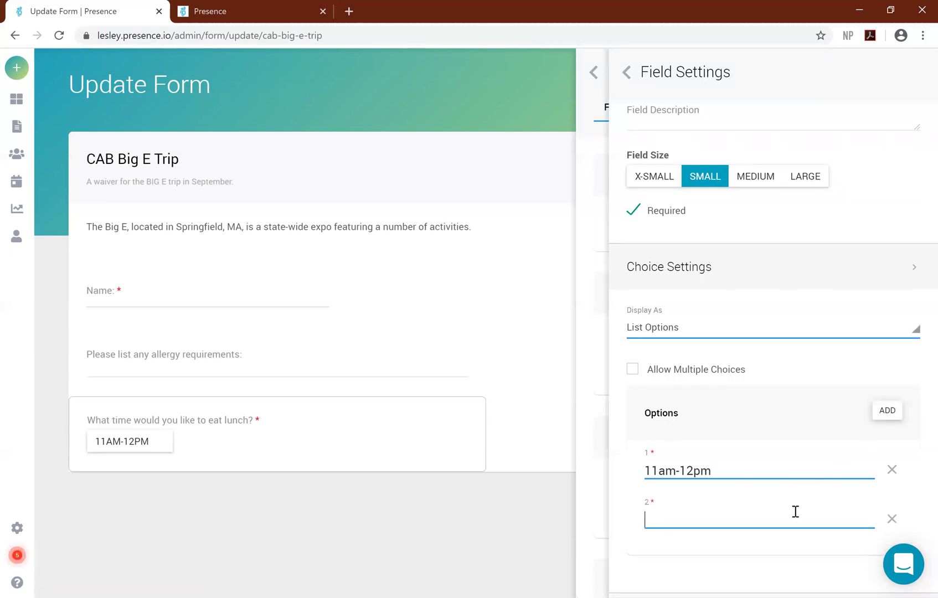
type("12pm")
type("=1pm")
key("BackSpace")
key("BackSpace")
key("BackSpace")
key("BackSpace")
type("-pm")
key("BackSpace")
key("BackSpace")
key("BackSpace")
type("-1pm")
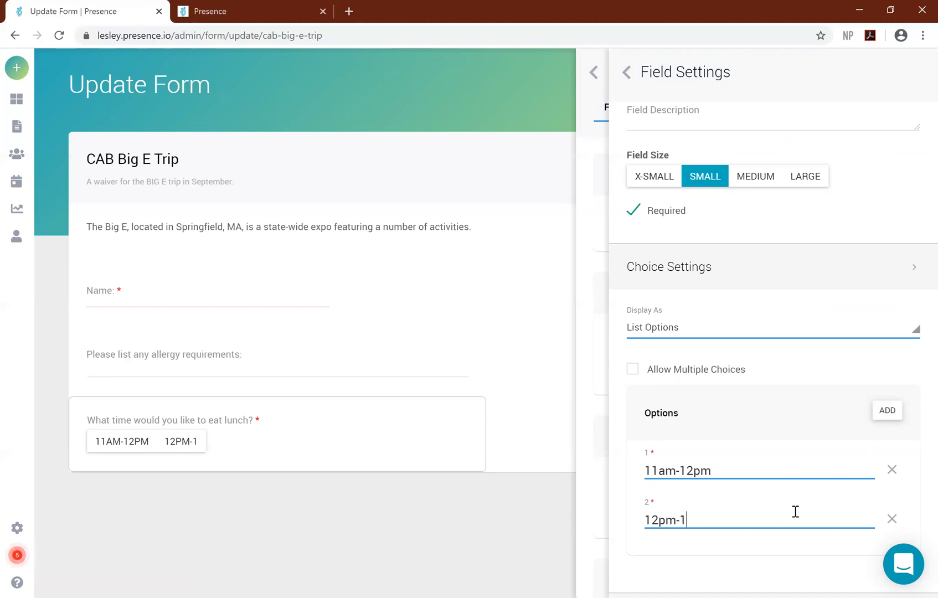
Step: Add "1pm-2pm" as the third option of the lunch-time question
left_click(891, 413)
left_click(707, 570)
type("1pm-2pm")
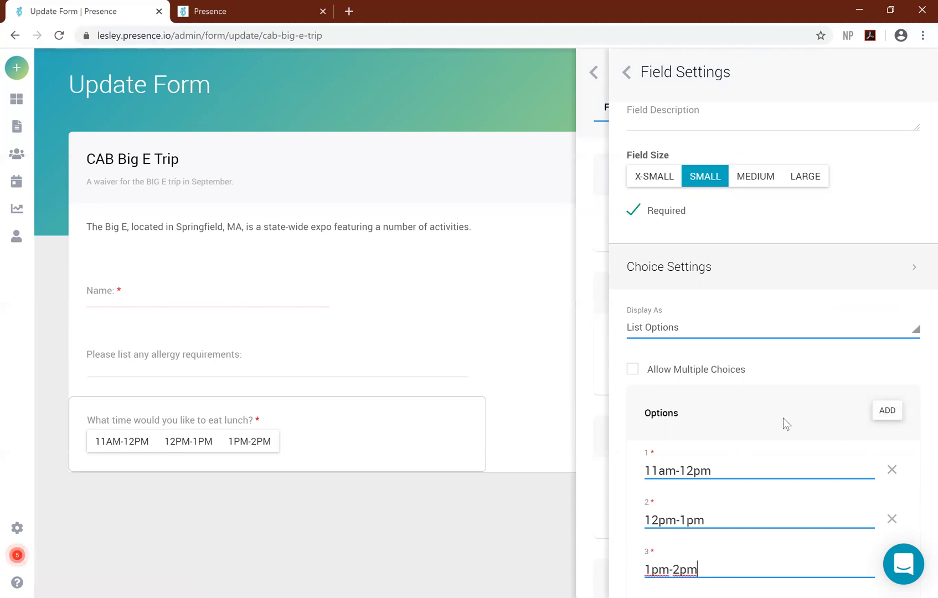
Step: Display the lunch-time choices as Checkbox and leave the field's settings
scroll(784, 387, "down", 1)
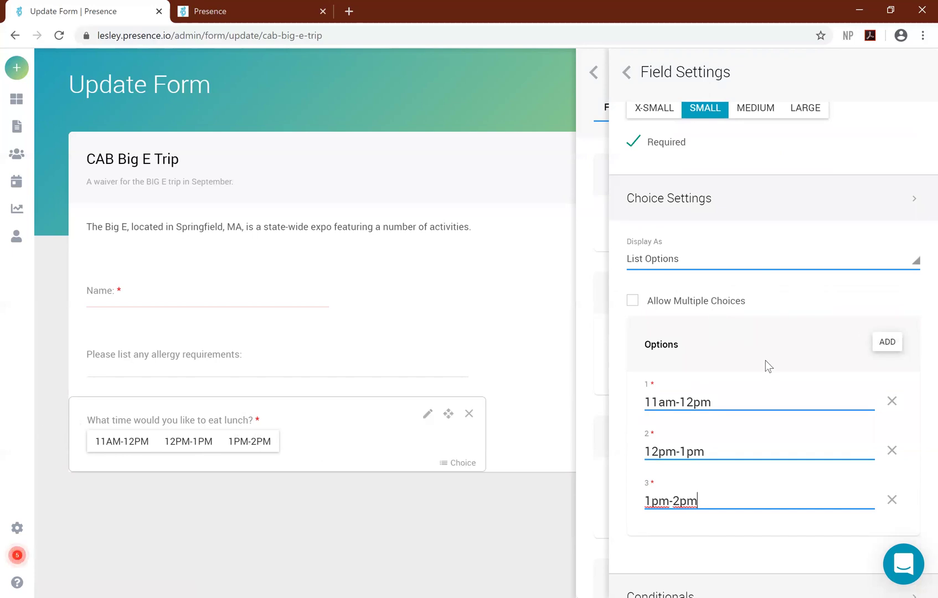
left_click(771, 264)
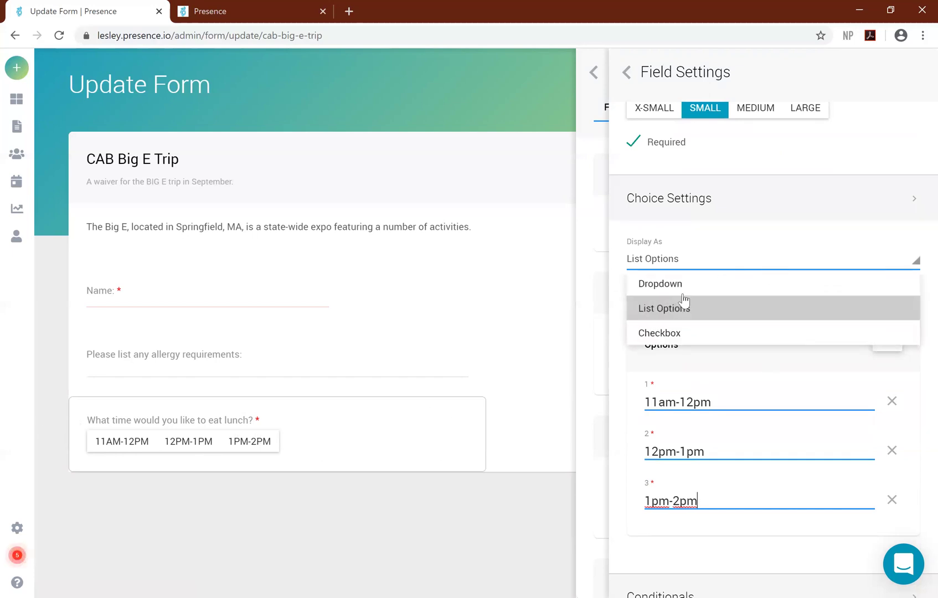
left_click(667, 335)
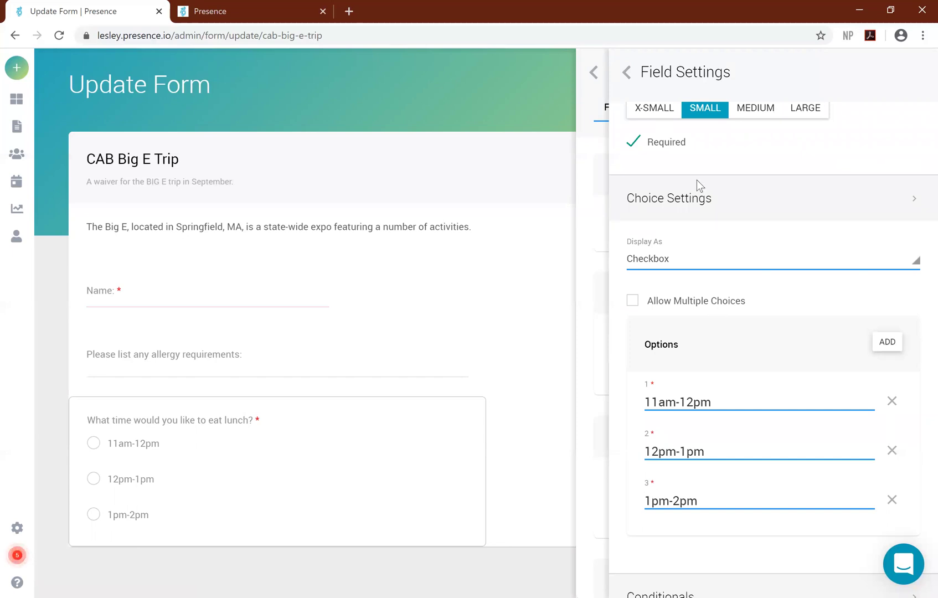
left_click(637, 74)
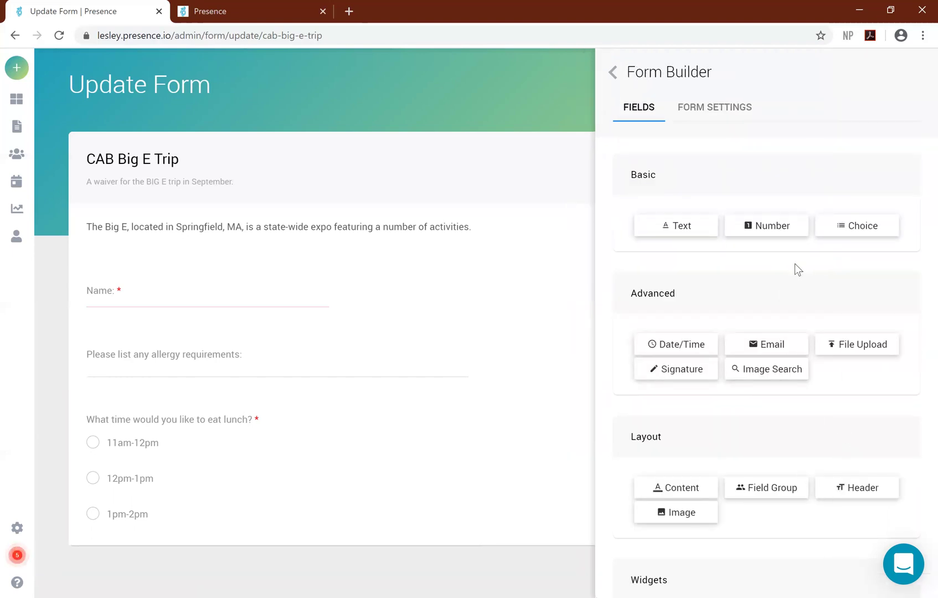
Step: Add an advanced Email field at X-Small size and place it beside the Name field in the same row
scroll(781, 268, "down", 1)
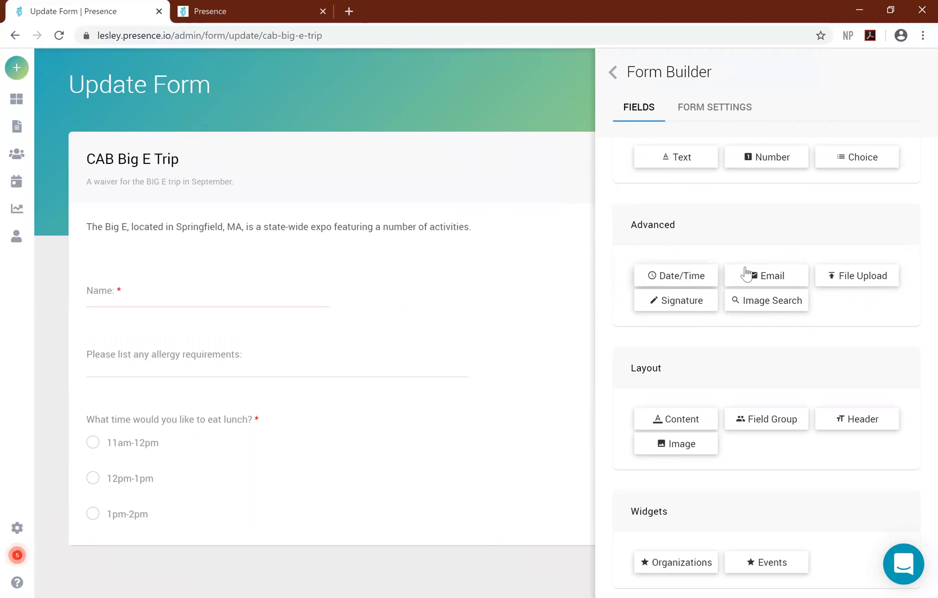
left_click_drag(784, 284, 462, 299)
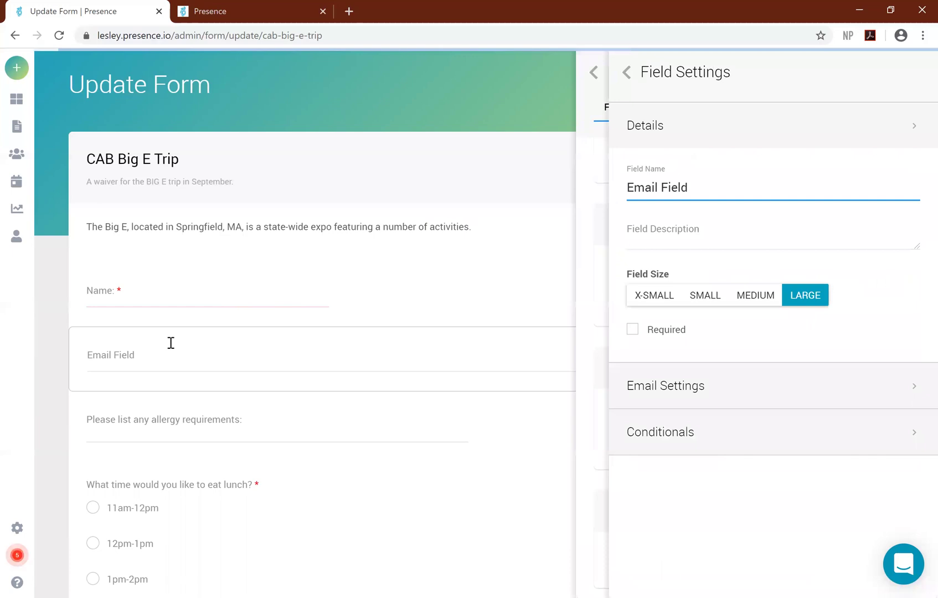
left_click(671, 299)
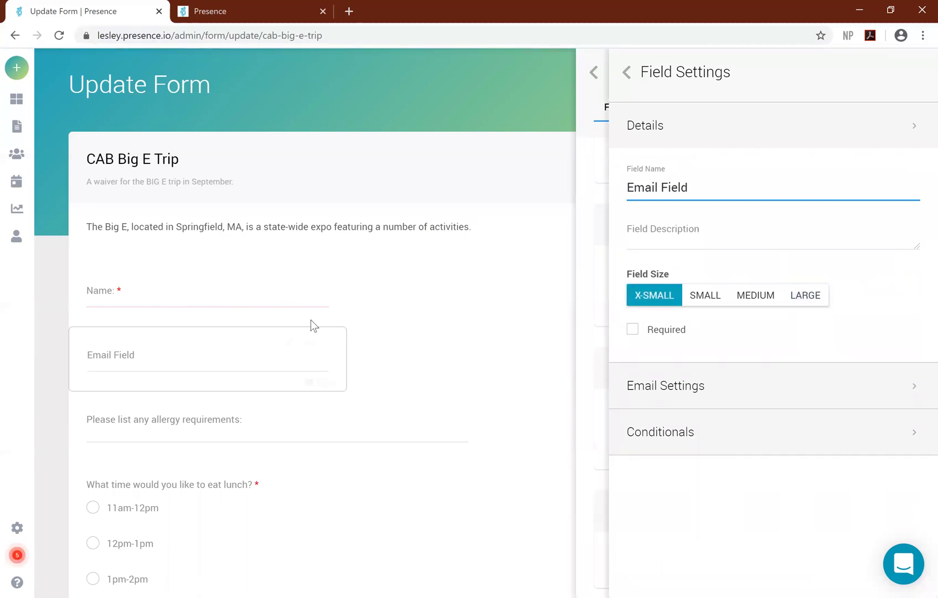
left_click(309, 343)
left_click_drag(470, 298, 538, 293)
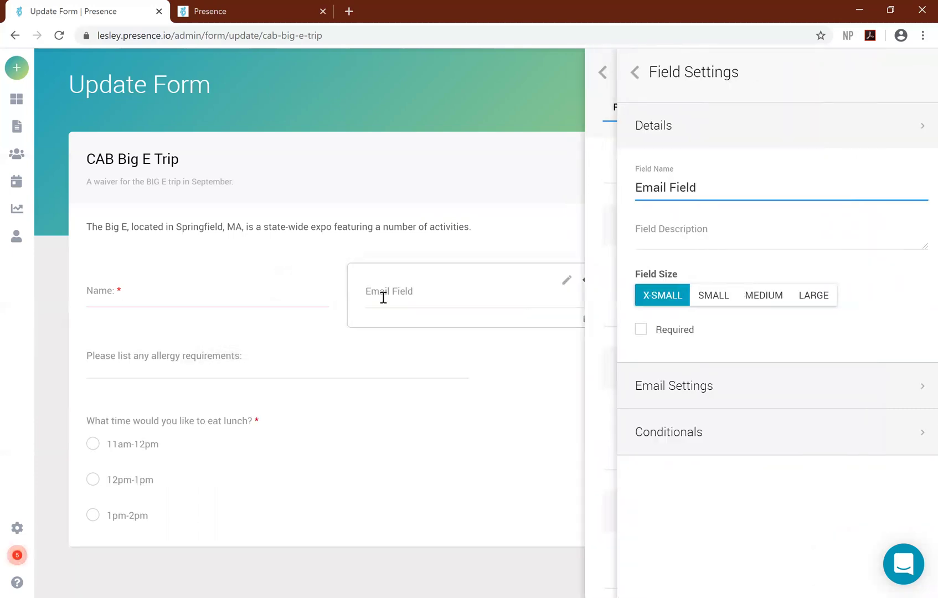
Step: Limit the email field to the domain lesley.edu and leave its settings
left_click(756, 394)
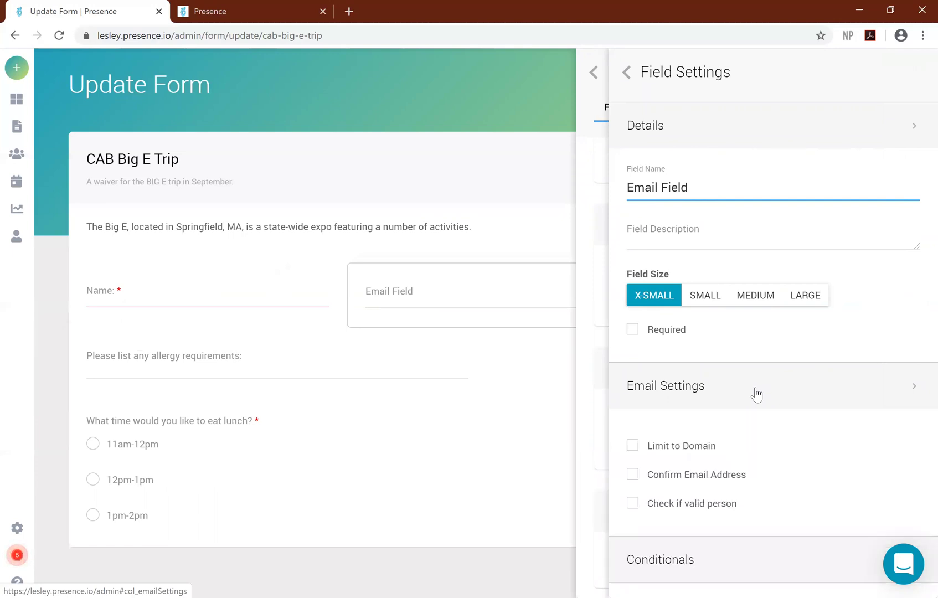
left_click(704, 441)
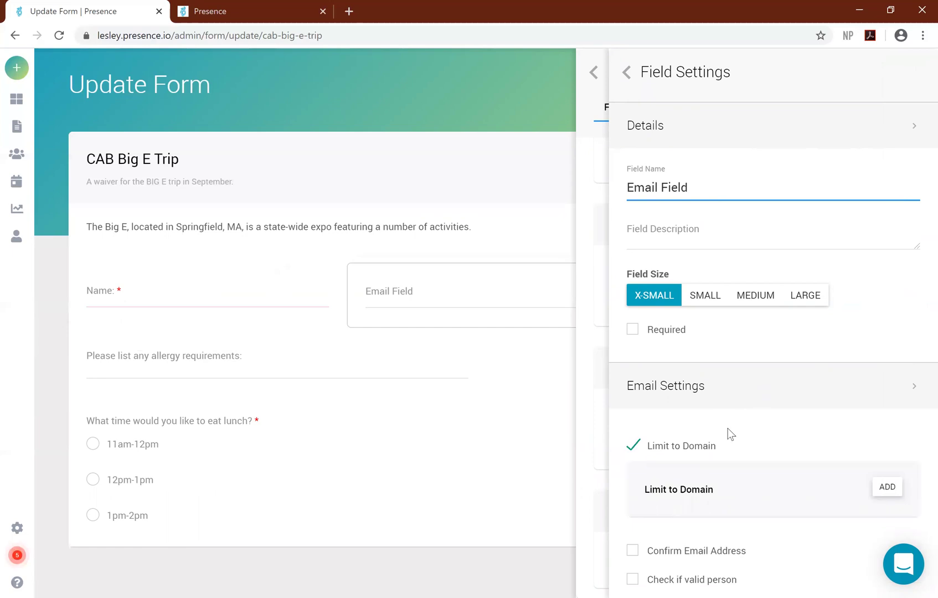
scroll(814, 440, "down", 1)
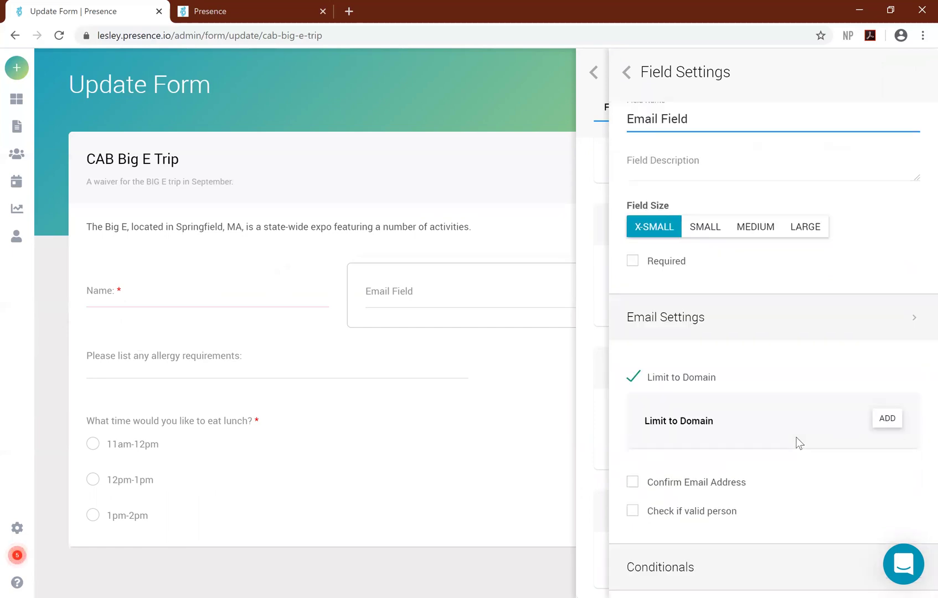
left_click(888, 419)
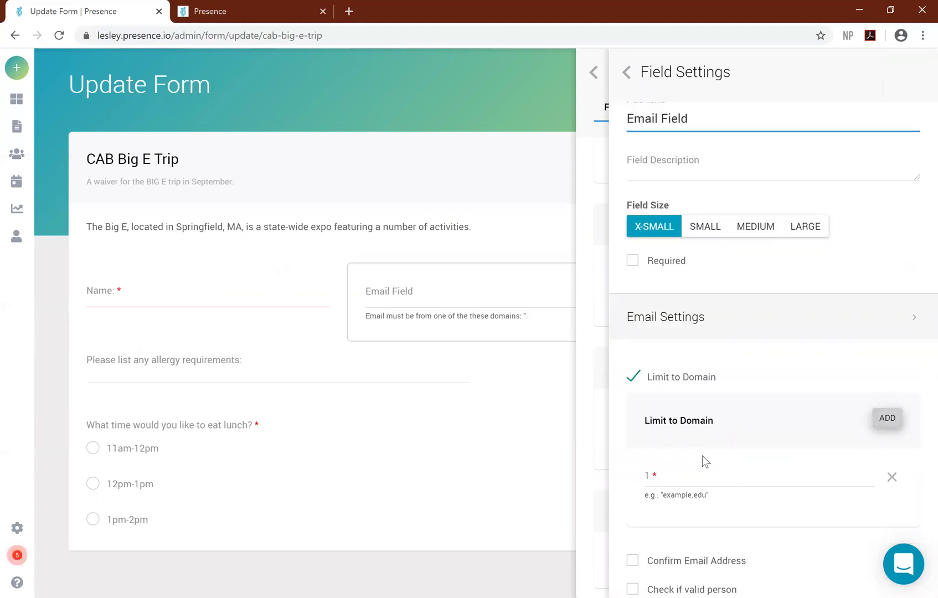
left_click(697, 469)
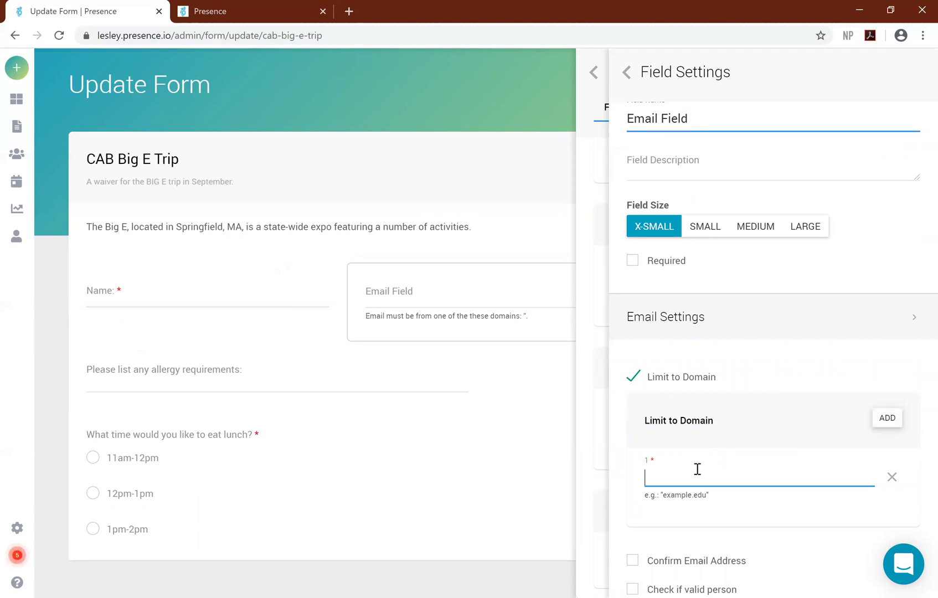
type("leslye")
key("BackSpace")
type("ey.edu")
scroll(784, 446, "down", 2)
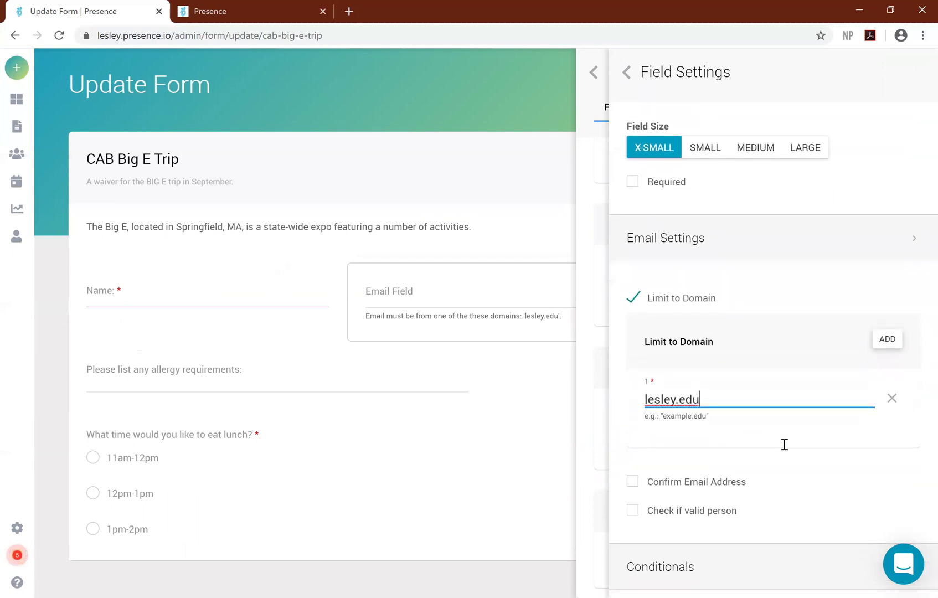
left_click(629, 73)
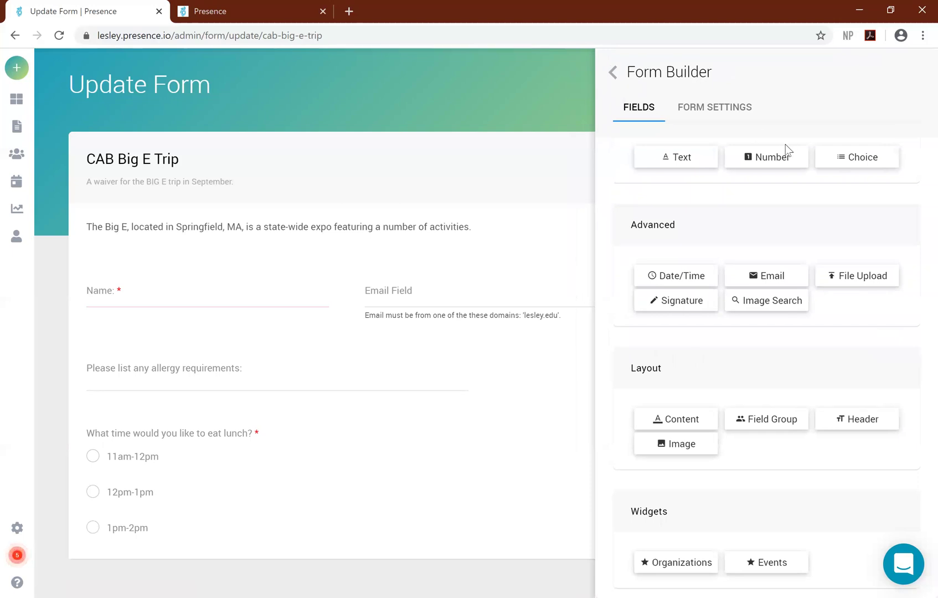
Step: Insert a Field Group between the introductory text and the Name field, and close the form builder
scroll(868, 392, "up", 1)
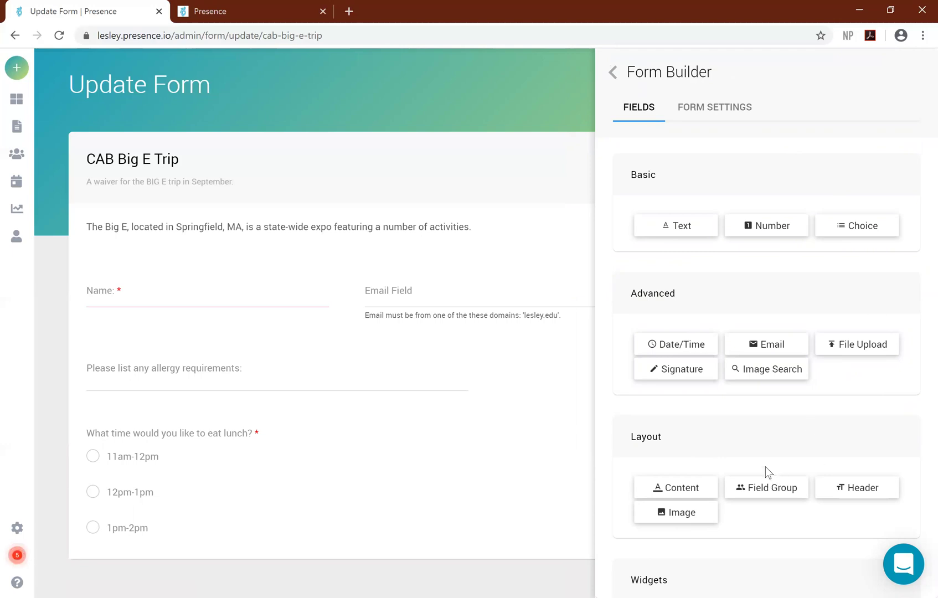
mouse_move(766, 492)
left_mouse_down()
mouse_move(521, 416)
mouse_move(291, 315)
mouse_move(254, 261)
left_mouse_up()
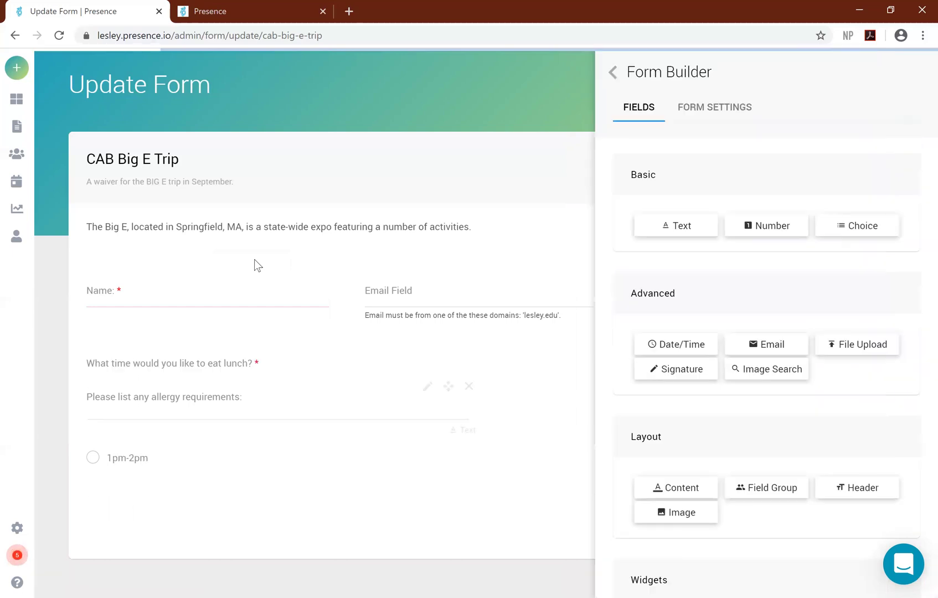
left_click(220, 345)
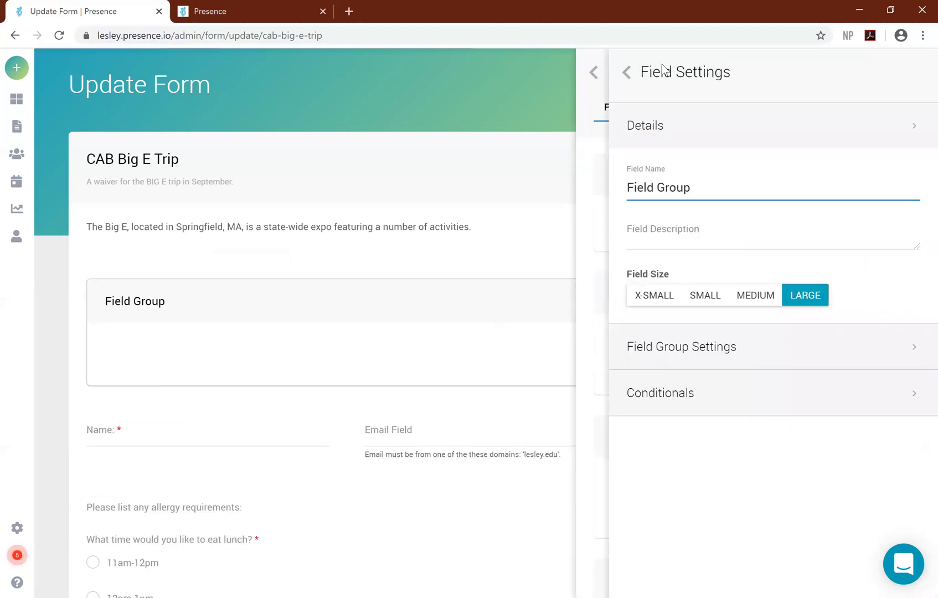
left_click(627, 72)
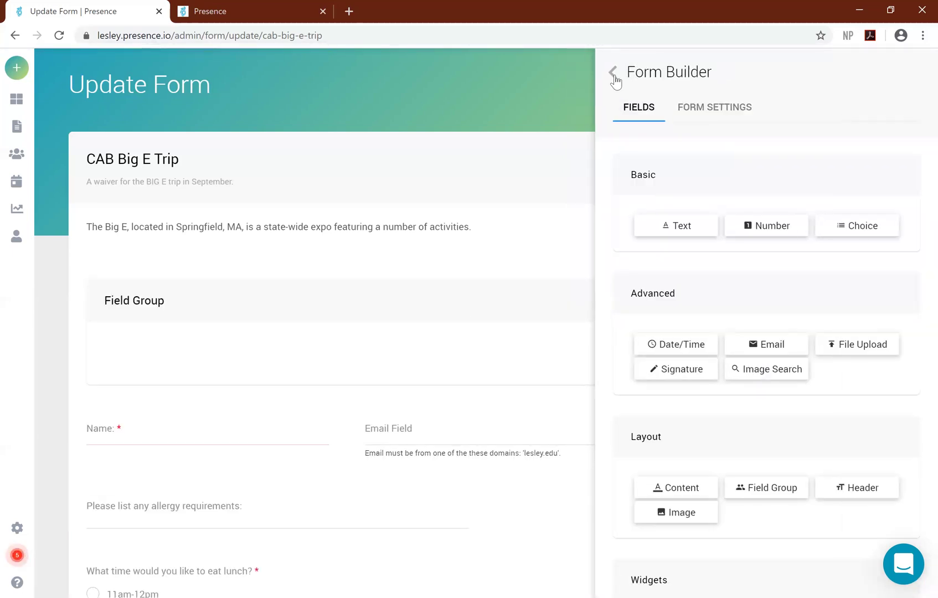
left_click(613, 78)
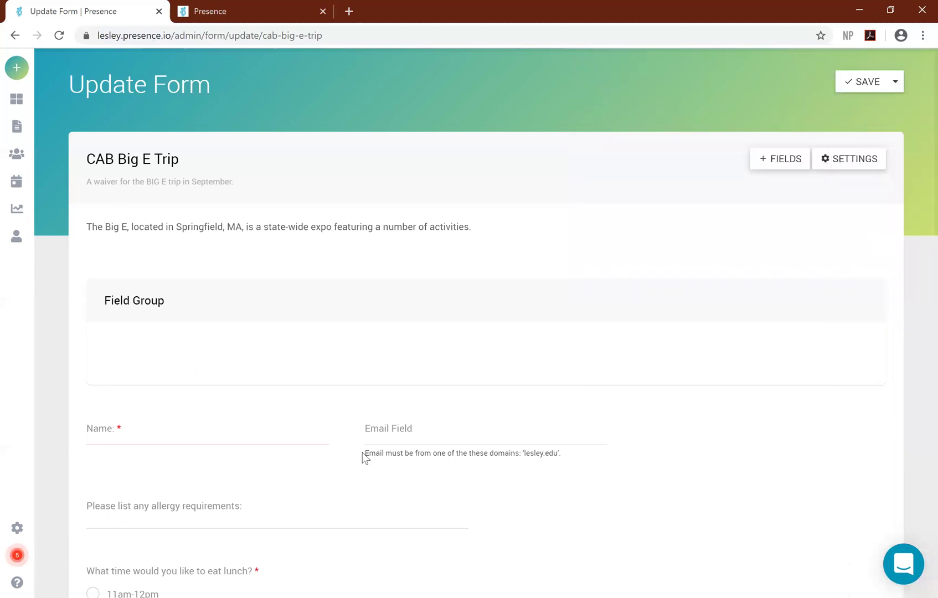
Step: Move the Name field and the Email field into the new field group, side by side
scroll(354, 452, "down", 1)
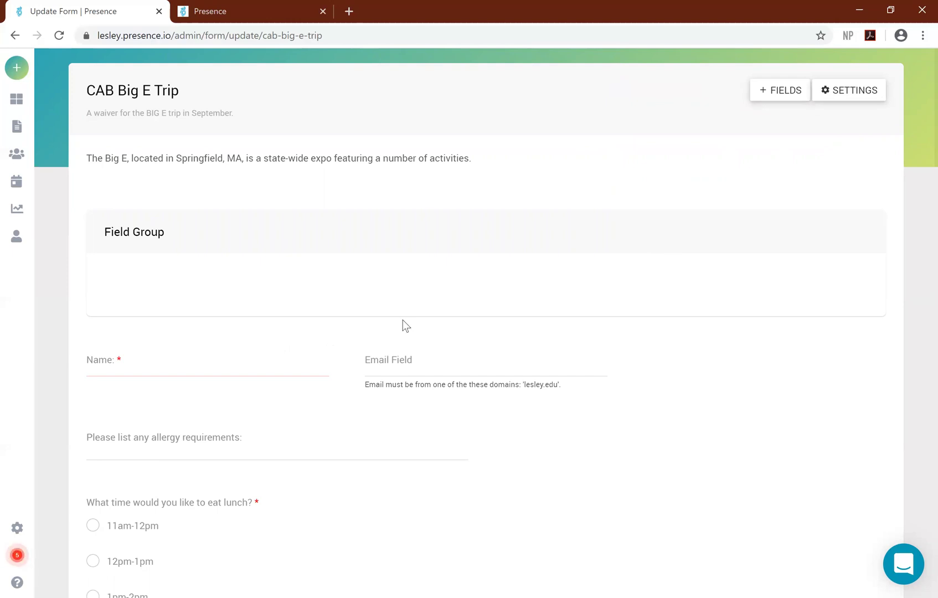
mouse_move(300, 350)
left_click_drag(308, 349, 355, 283)
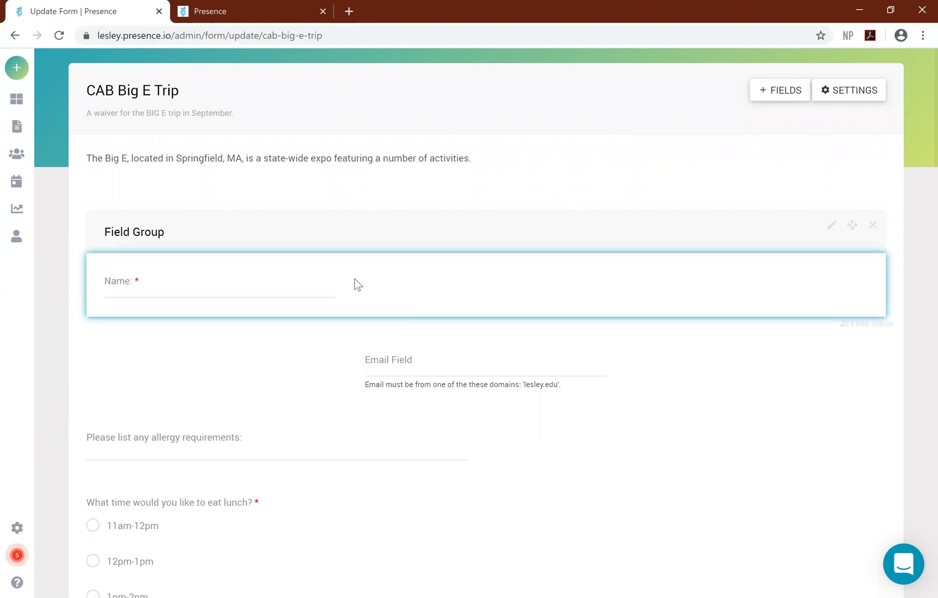
left_click_drag(586, 351, 601, 334)
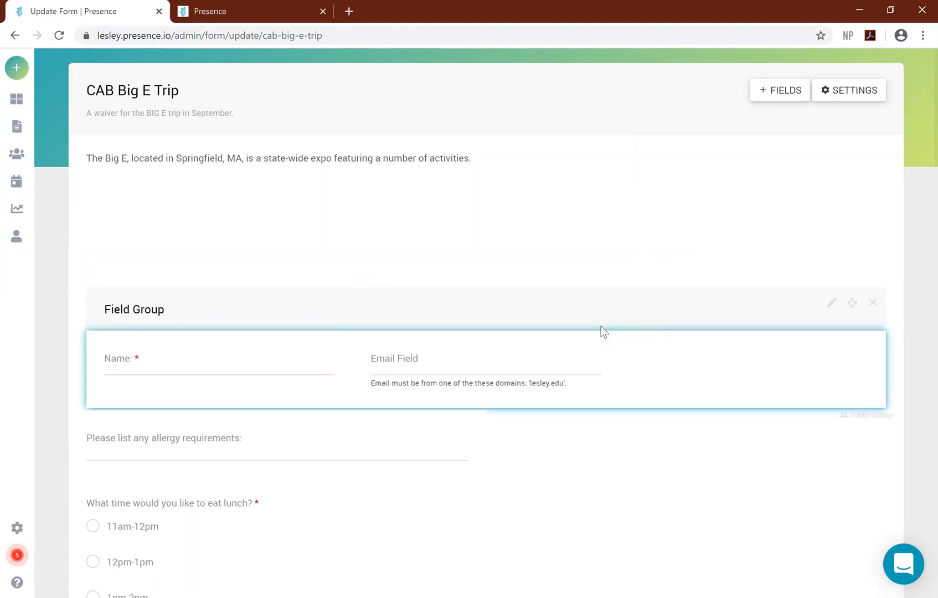
Step: Rename the field group "Personal Information:" and close its settings
left_click(829, 245)
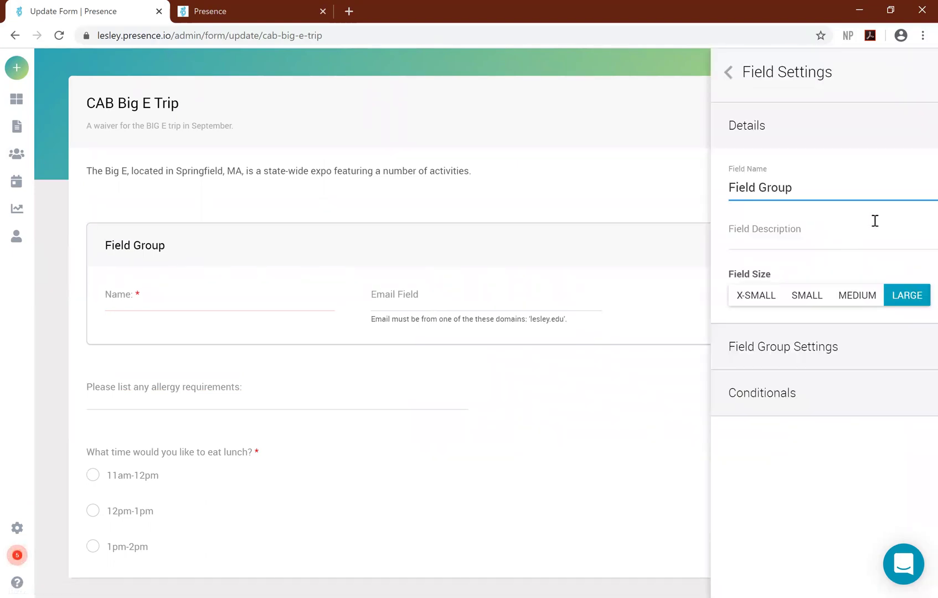
left_click_drag(720, 182, 550, 166)
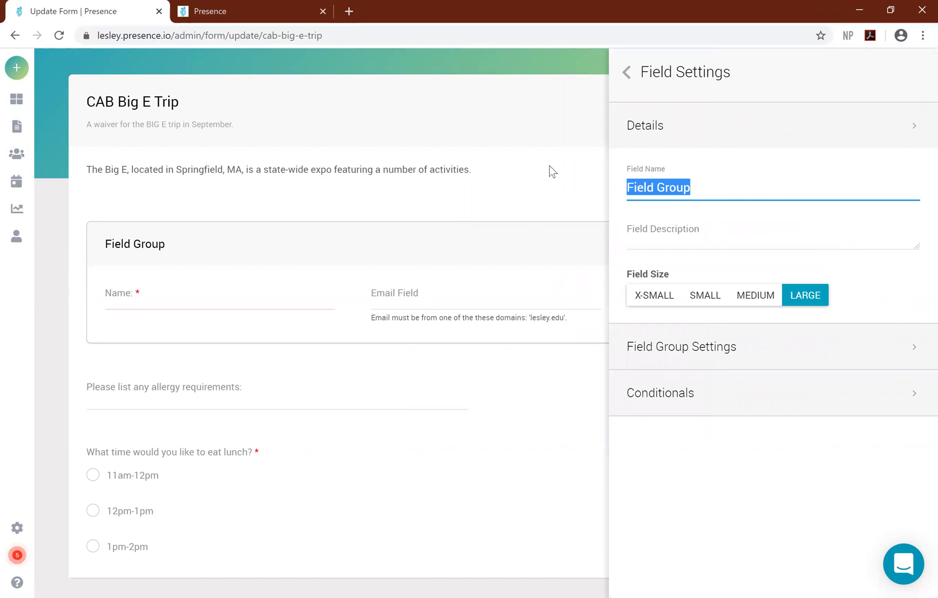
type("P")
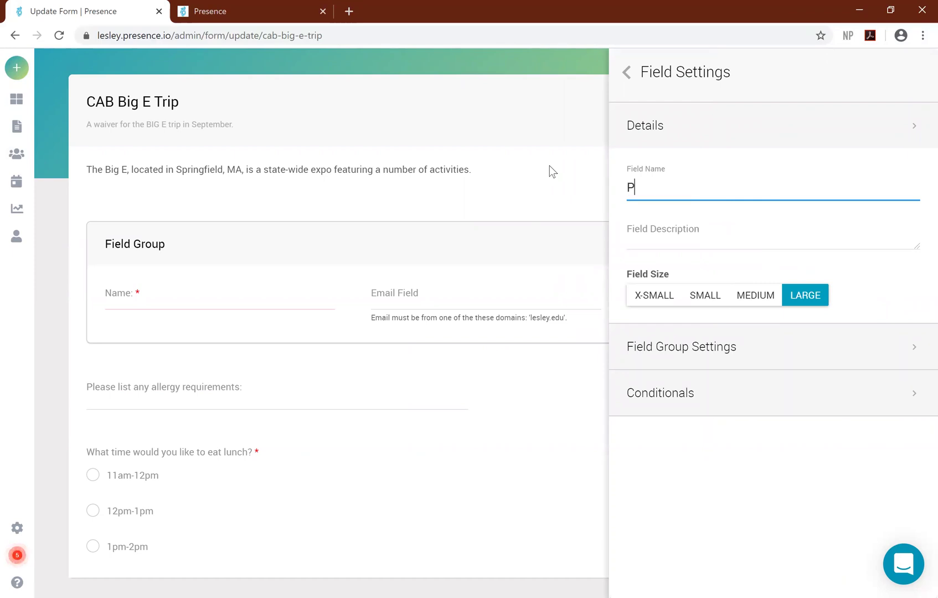
type("ersonal Information:")
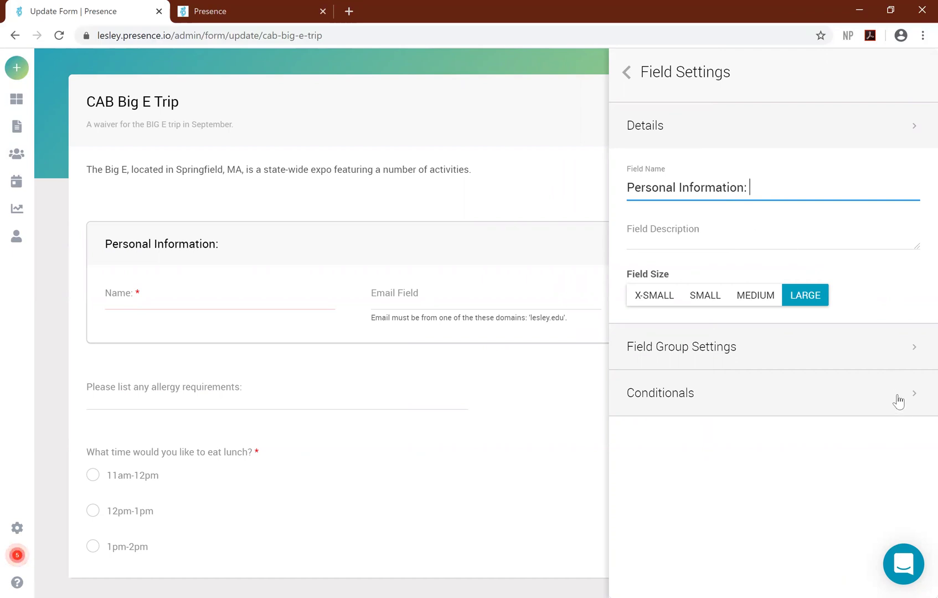
left_click(627, 78)
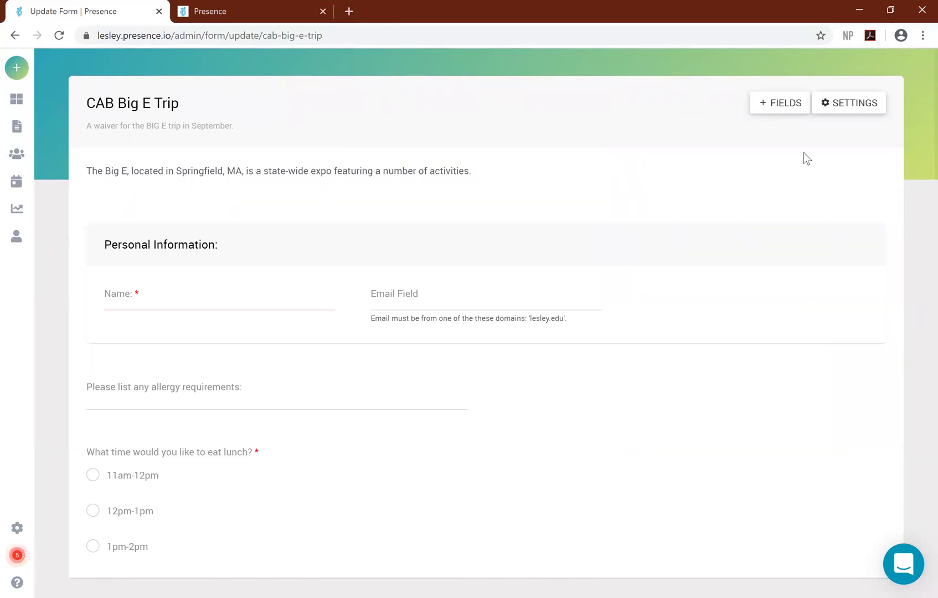
left_click(792, 107)
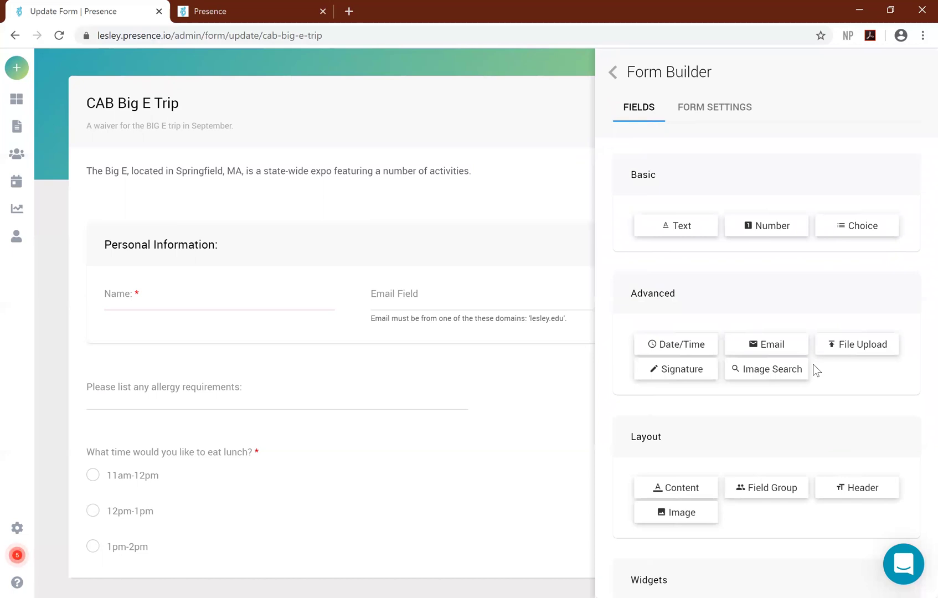
scroll(817, 369, "down", 2)
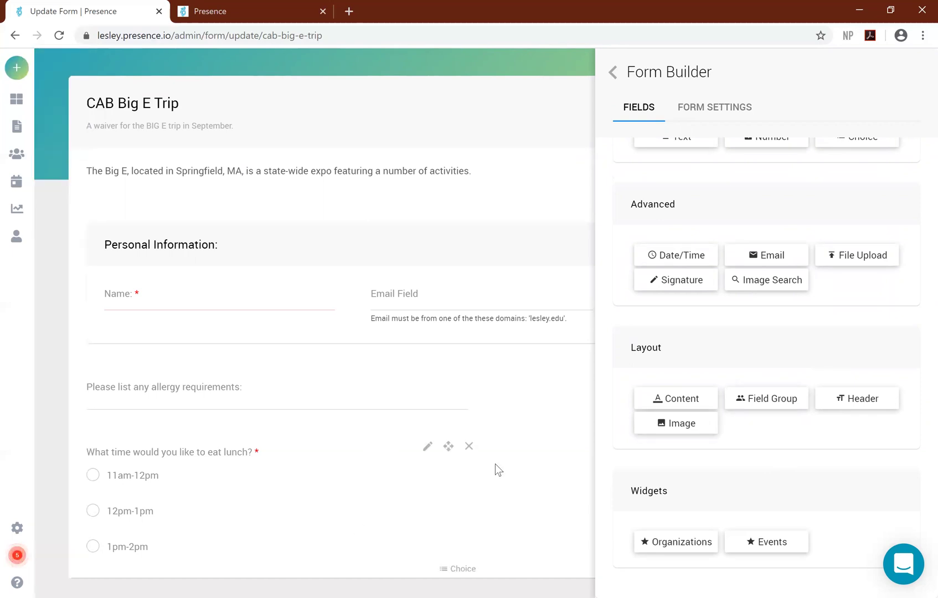
left_click(620, 83)
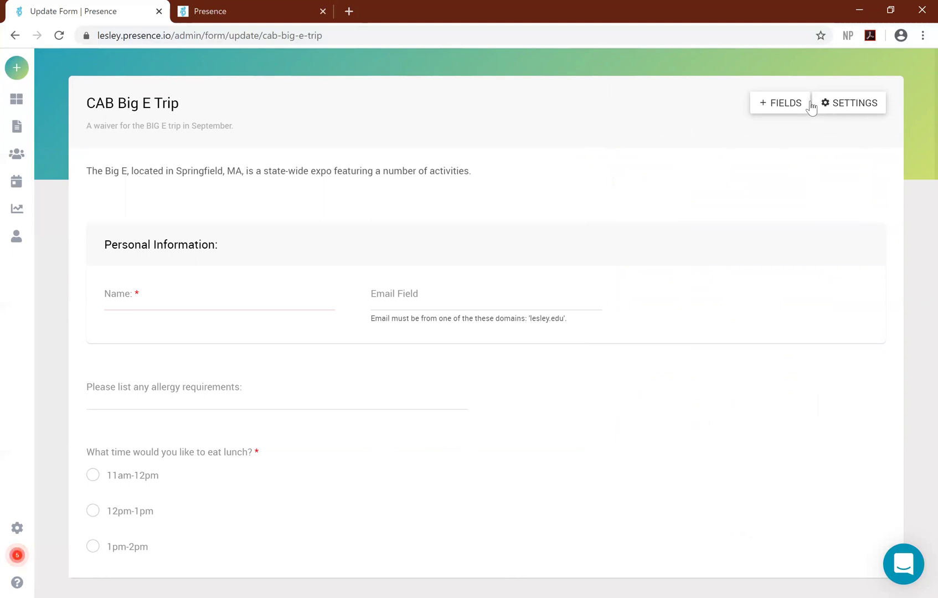
Step: Insert a Content block above the lunch-time question reading "Those eating lunch at 1pm will need to pick up their food from the bus"
left_click(779, 106)
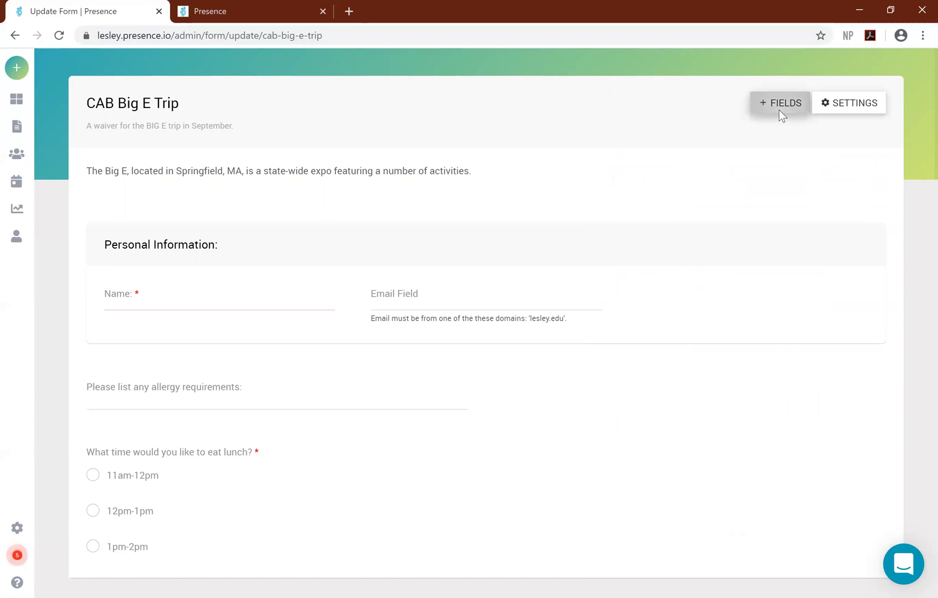
scroll(776, 436, "up", 2)
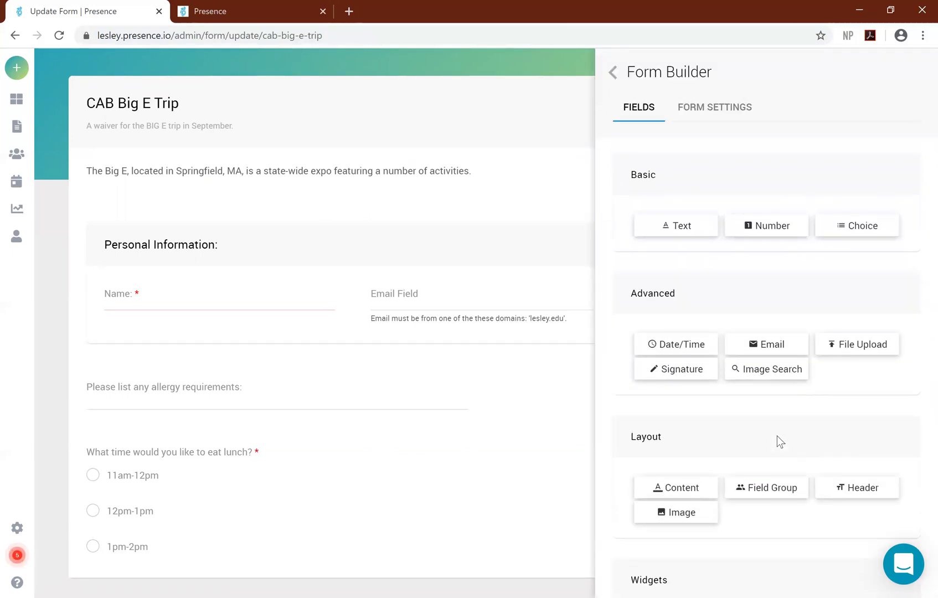
left_click_drag(697, 496, 462, 486)
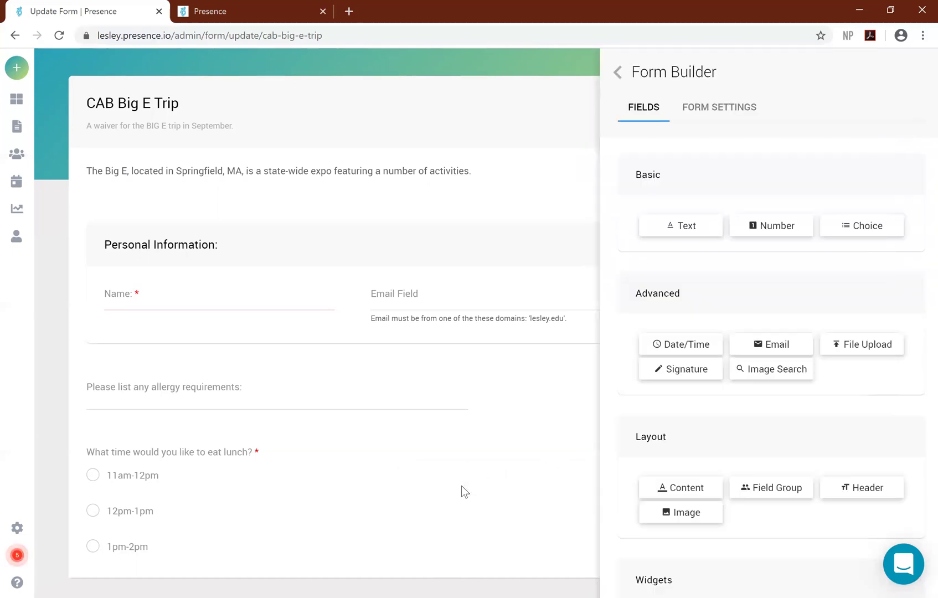
left_click(265, 450)
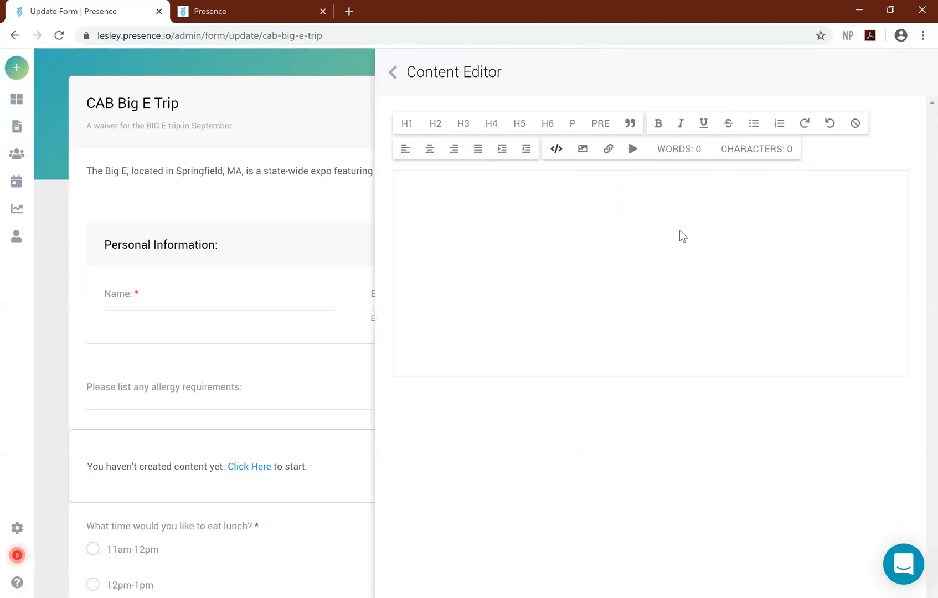
type("Those e")
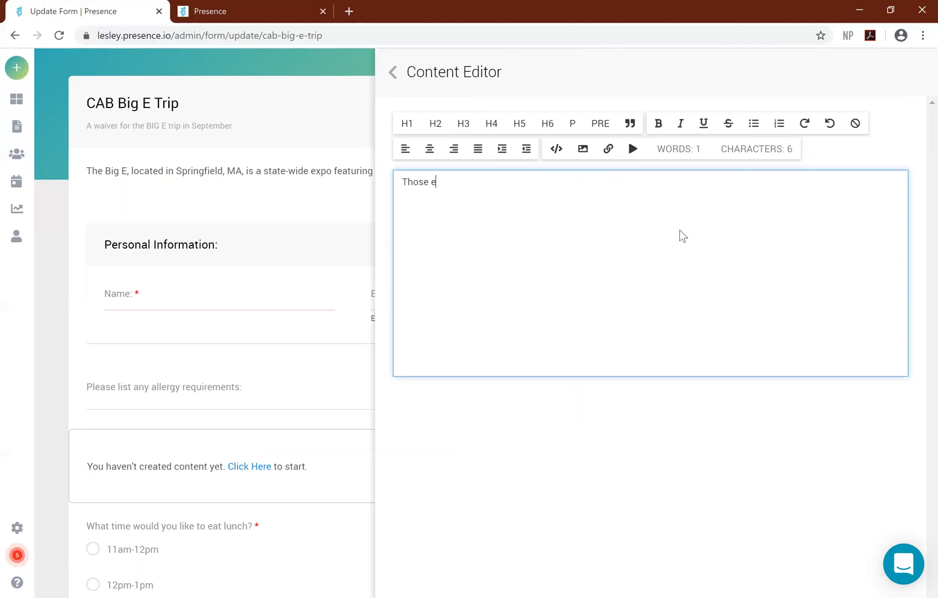
type("ating lunch at 1pm ")
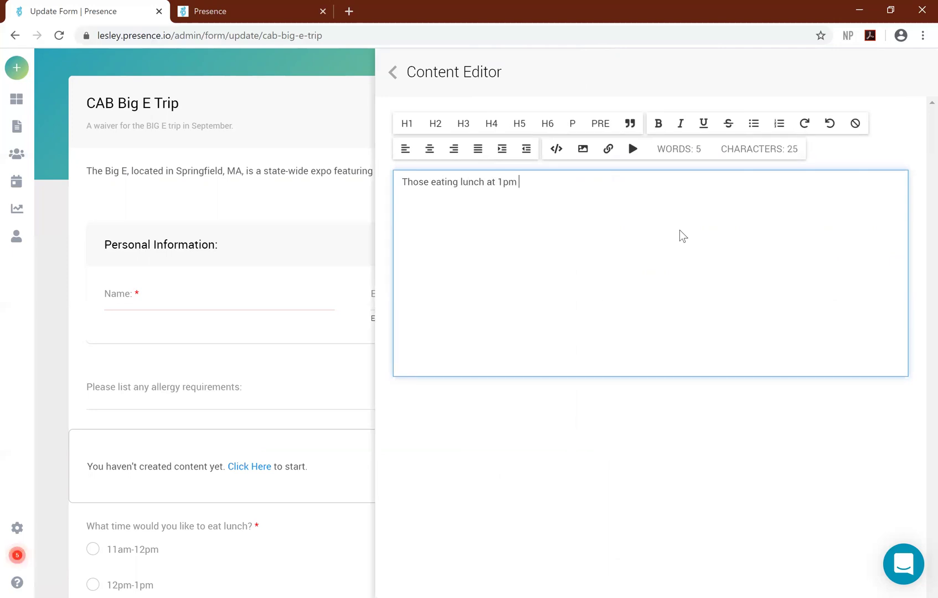
type("will need to pick up their food from the bus")
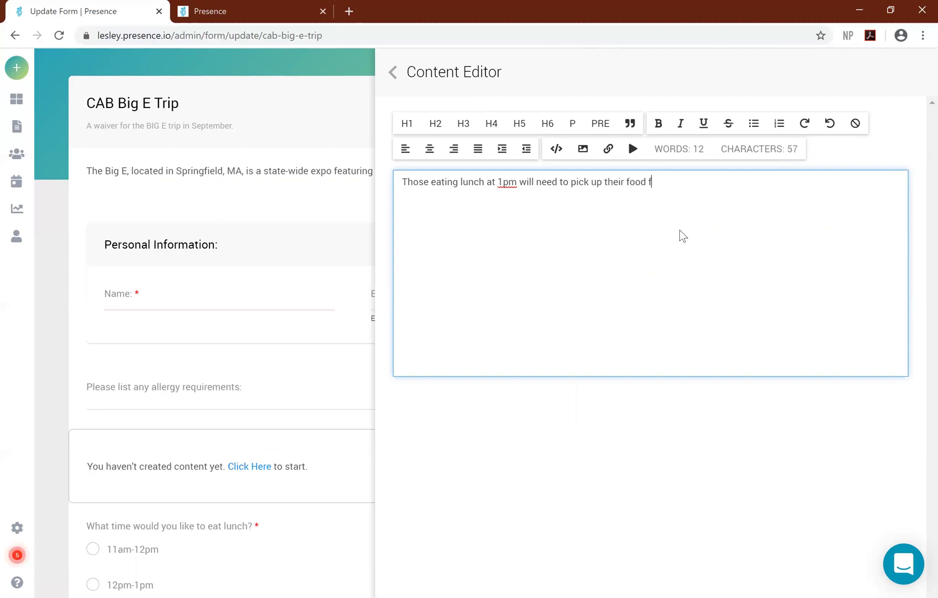
Step: Close the content editor and form builder, and move the bus pick-up note below the lunch-time question
left_click(394, 73)
left_click(656, 78)
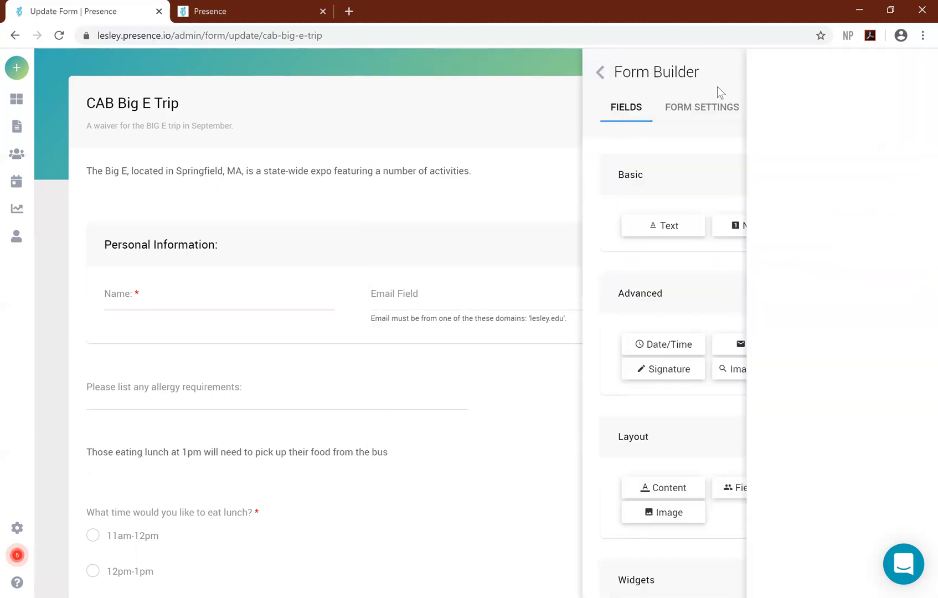
left_click(474, 198)
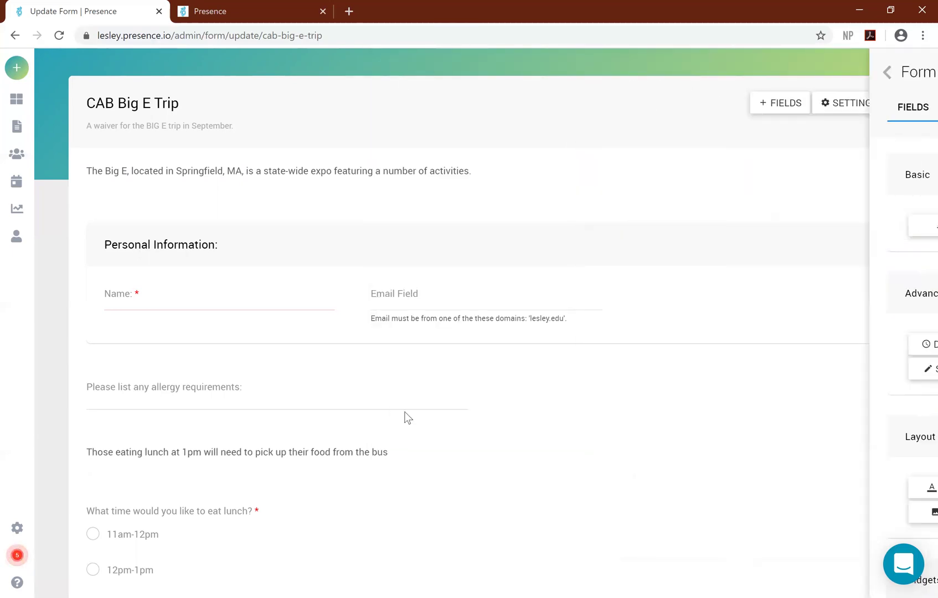
scroll(423, 408, "down", 1)
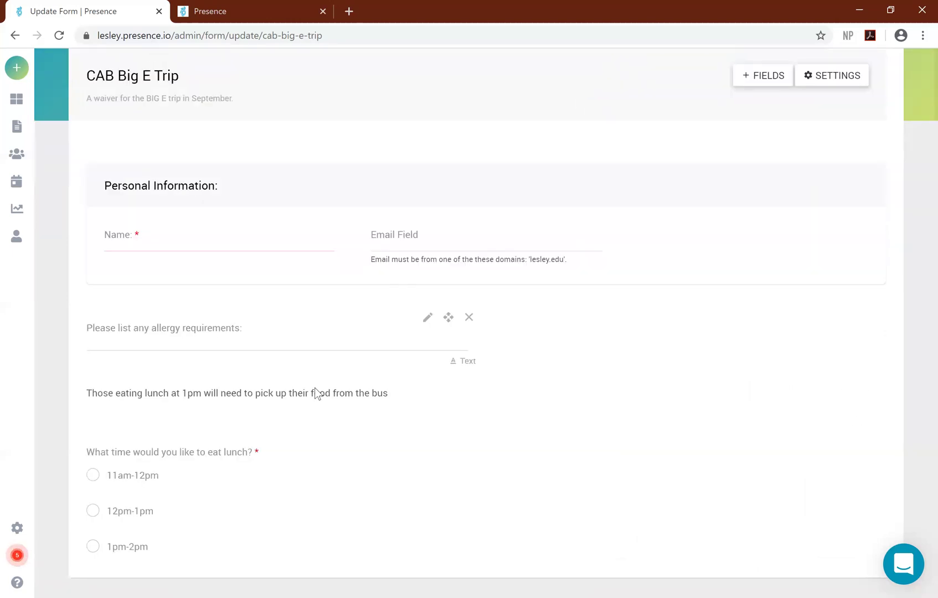
mouse_move(867, 396)
left_mouse_down()
mouse_move(835, 553)
mouse_move(835, 523)
mouse_move(823, 560)
mouse_move(836, 553)
left_mouse_up()
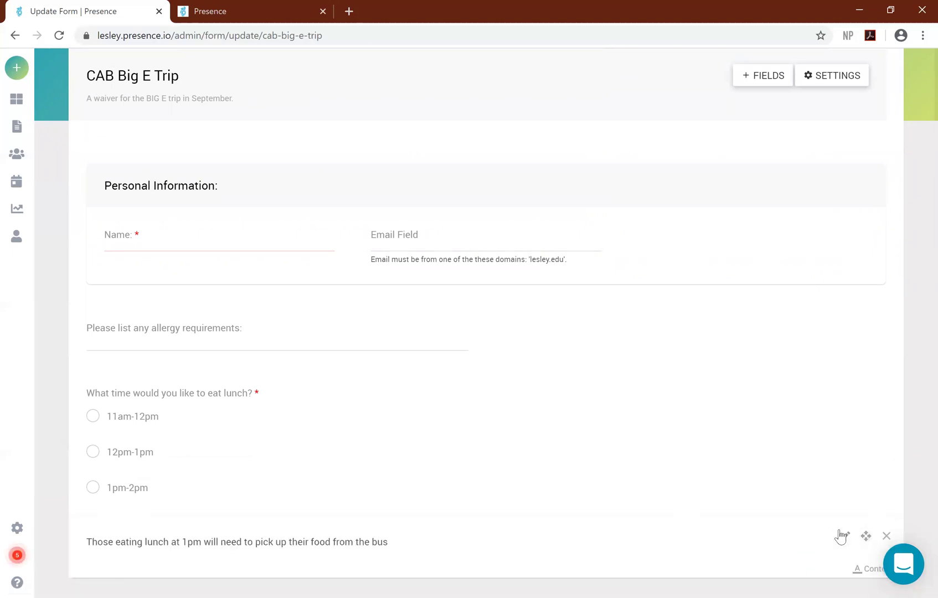
Step: In the pick-up note's conditional logic, set the rule to Show if All match, with Field as the target
left_click(844, 537)
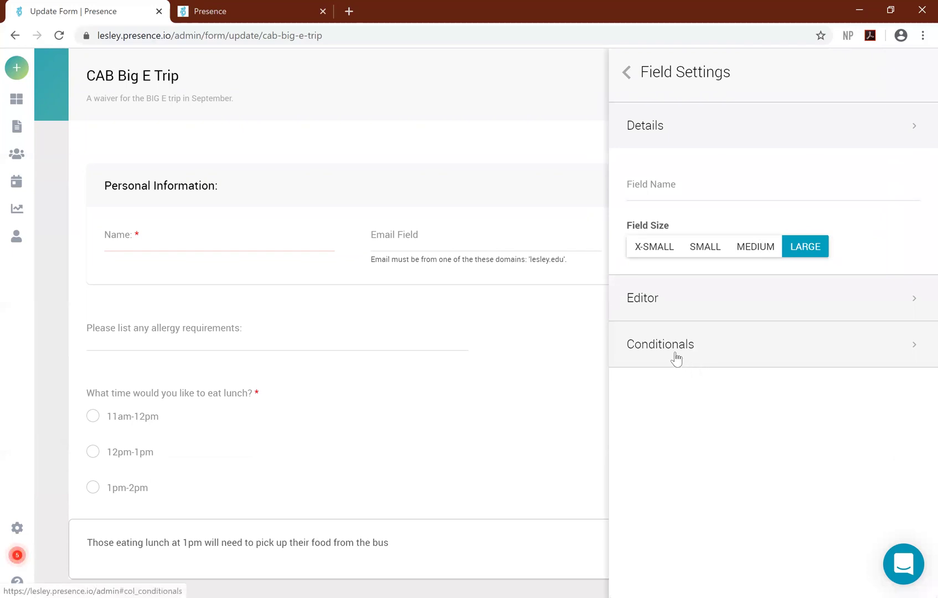
left_click(758, 361)
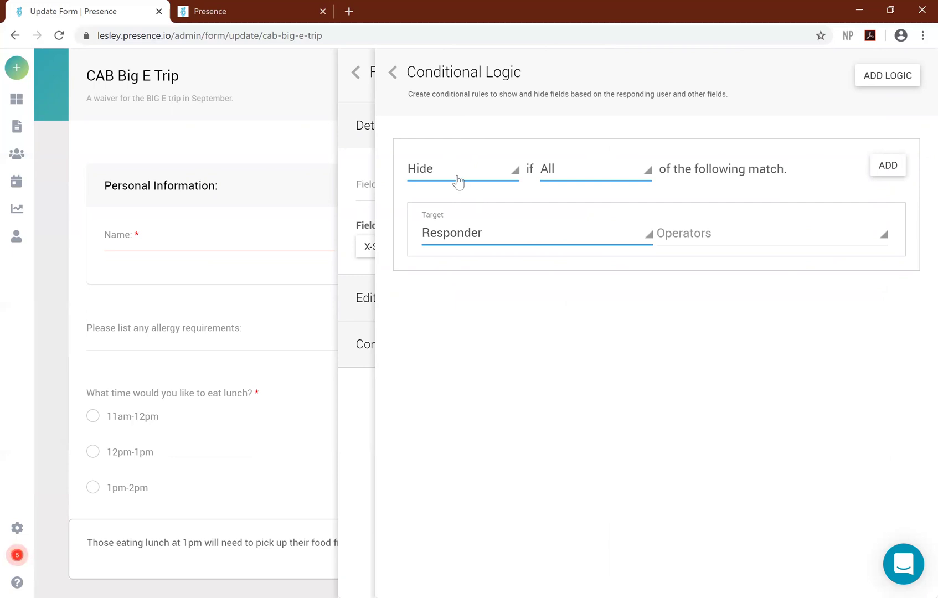
left_click(591, 242)
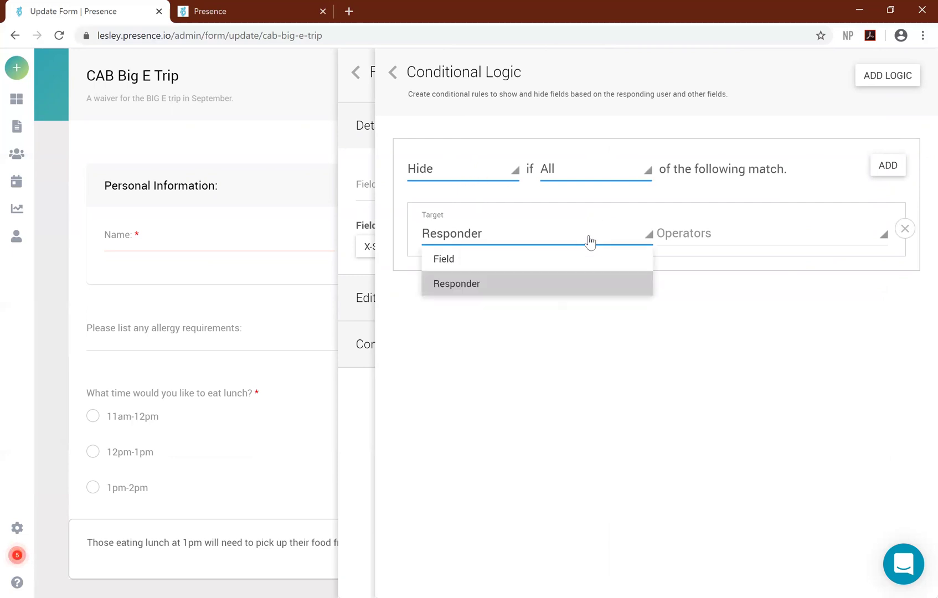
left_click(470, 180)
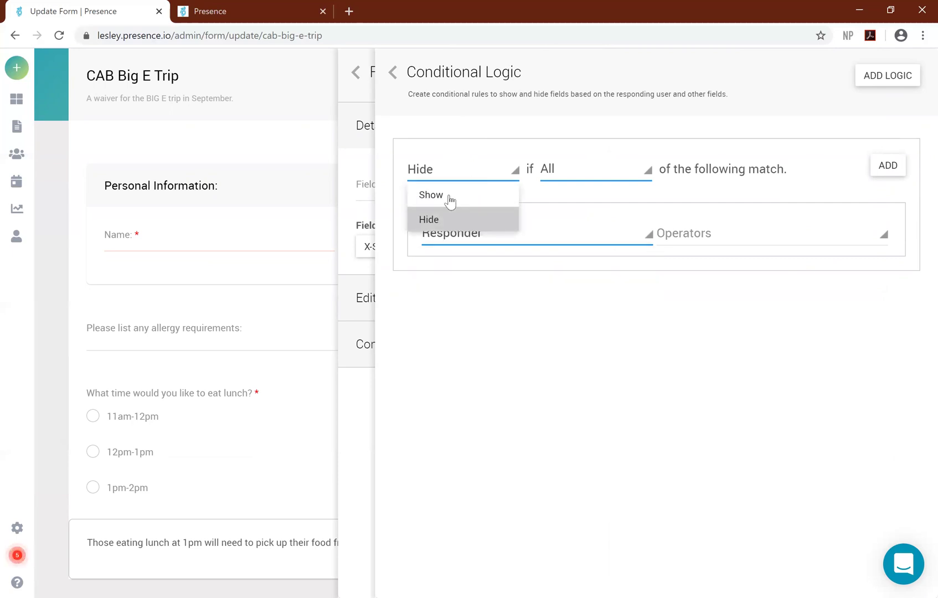
left_click(497, 195)
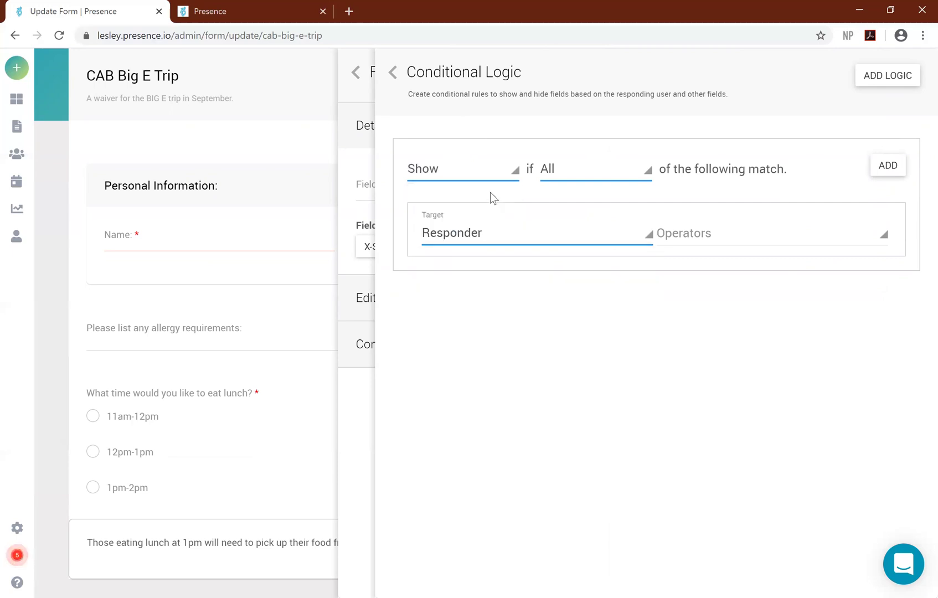
left_click(524, 222)
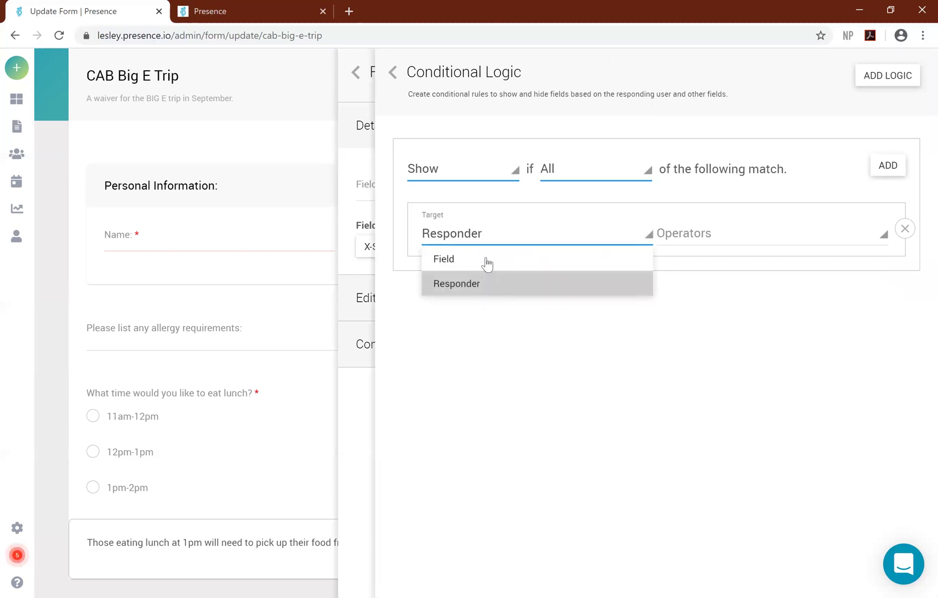
left_click(487, 260)
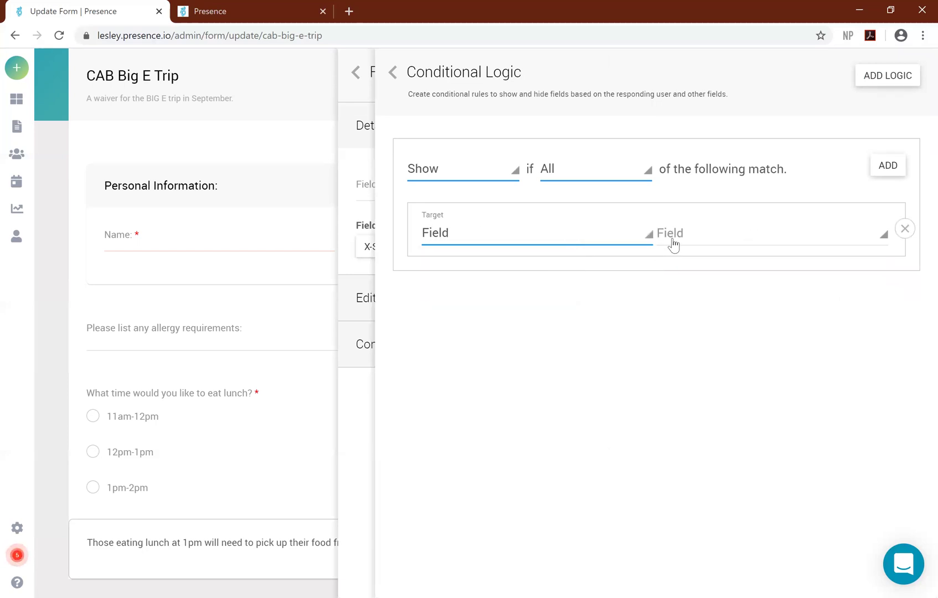
Step: Define the rule's condition as "What time would you like to eat lunch?" Is 1pm-2pm
left_click(673, 245)
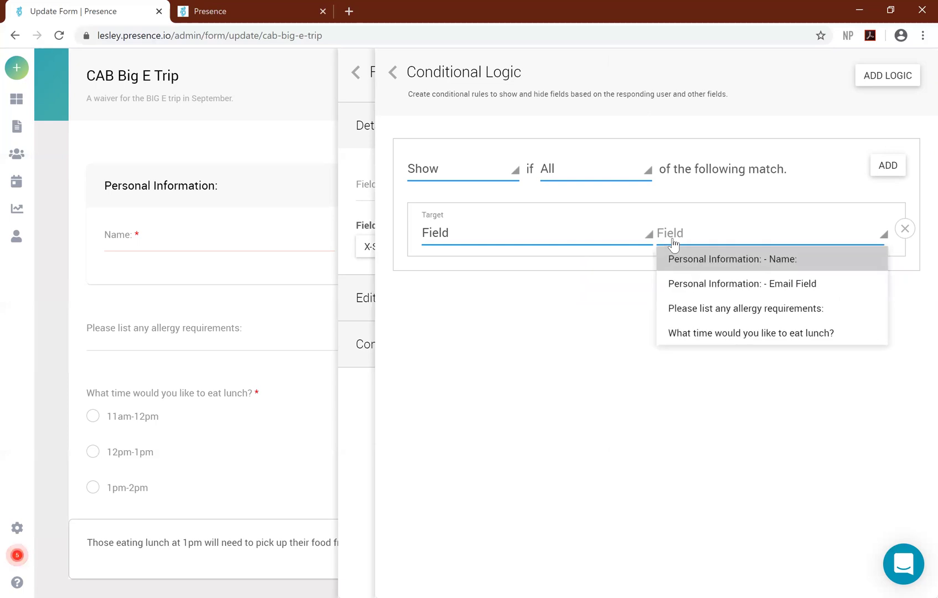
left_click(761, 336)
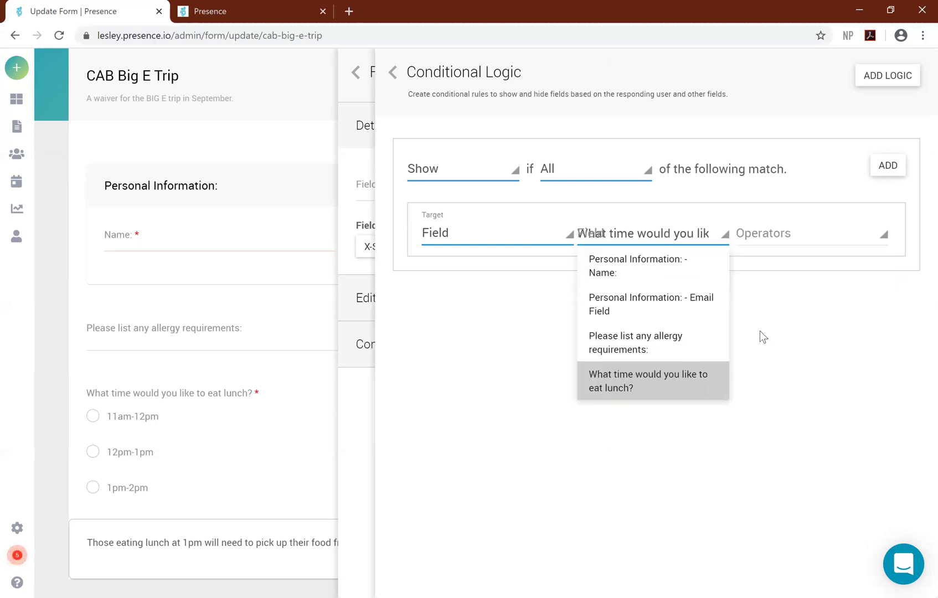
left_click(785, 241)
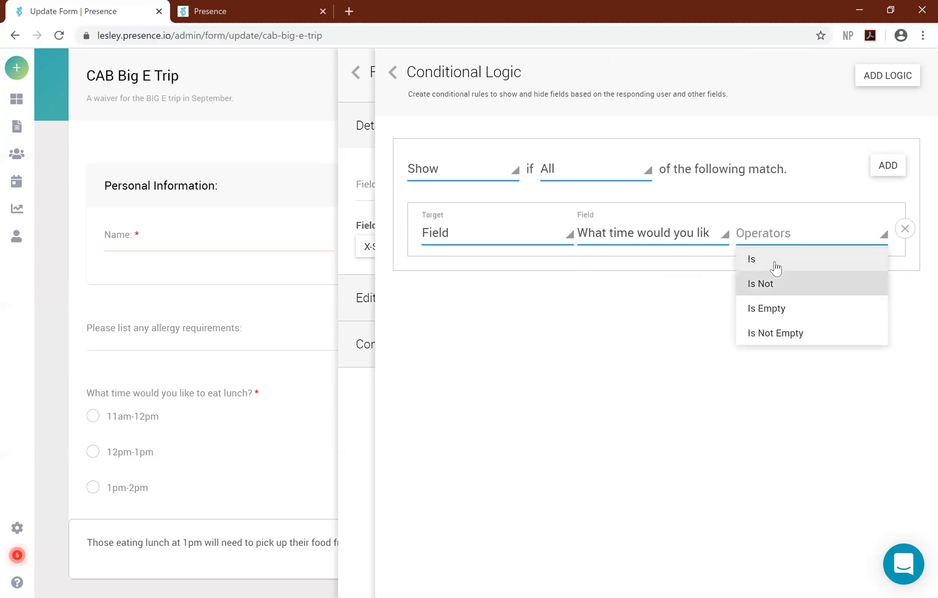
left_click(775, 262)
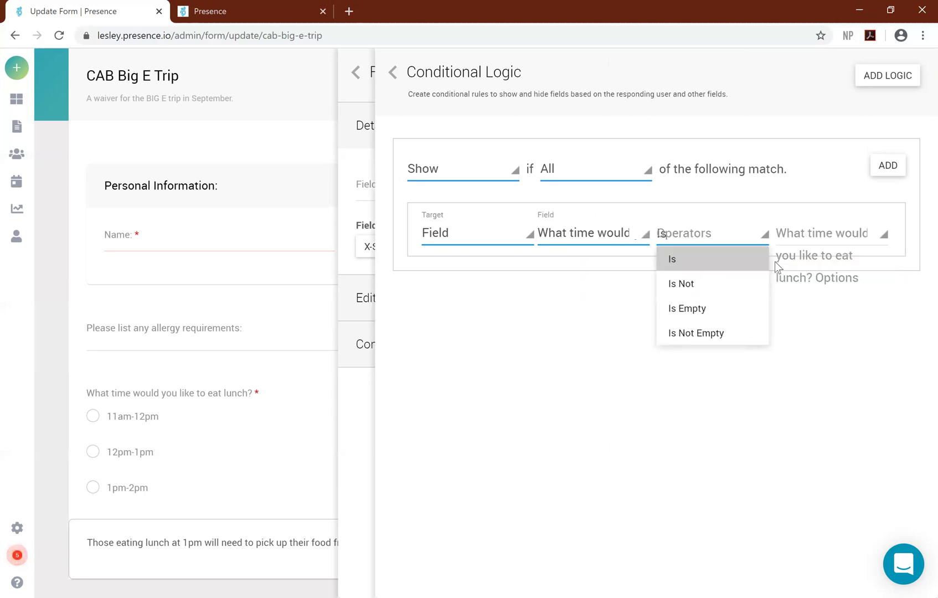
left_click(808, 242)
left_click(809, 307)
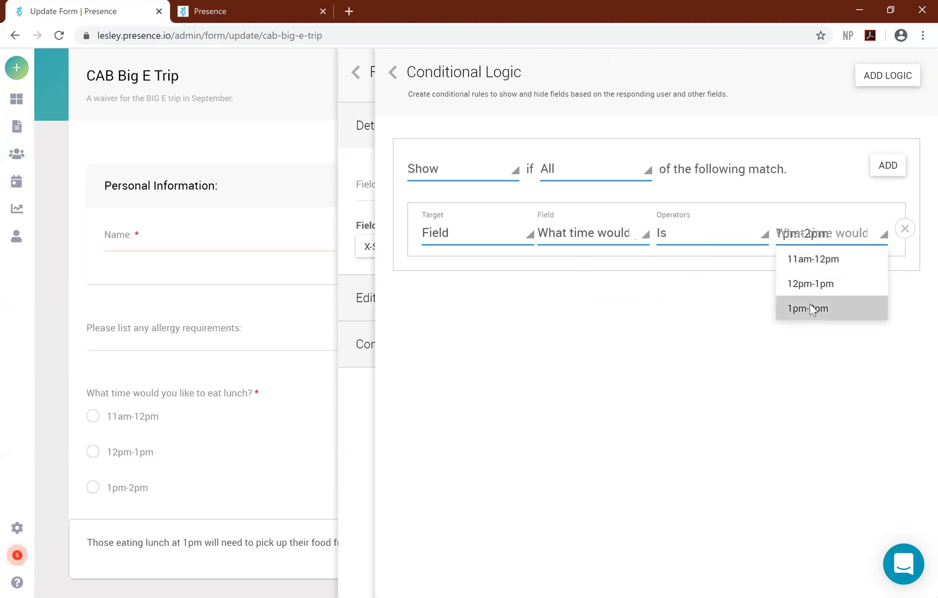
Step: Add a second conditional rule to the pick-up note and close its settings
left_click(867, 78)
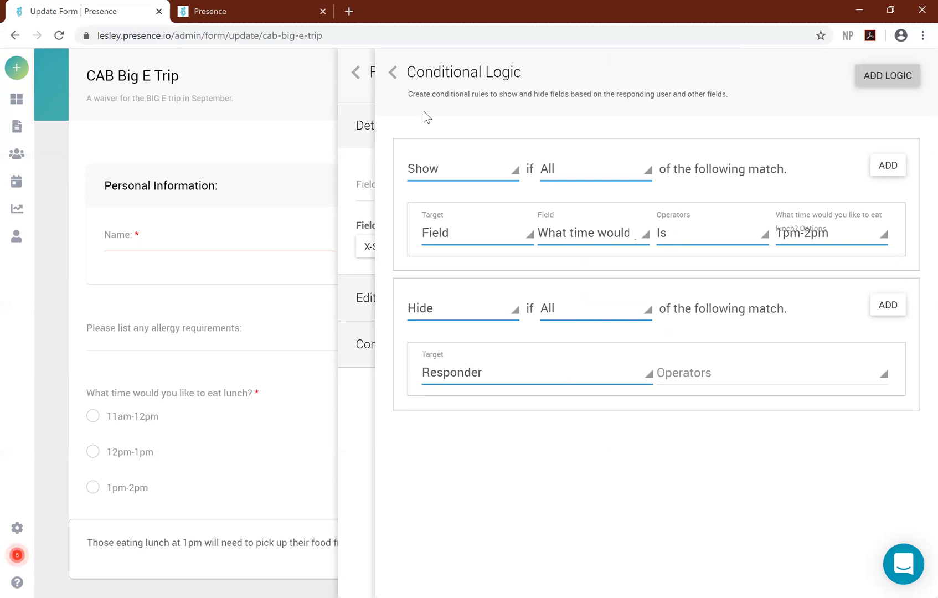
left_click(393, 75)
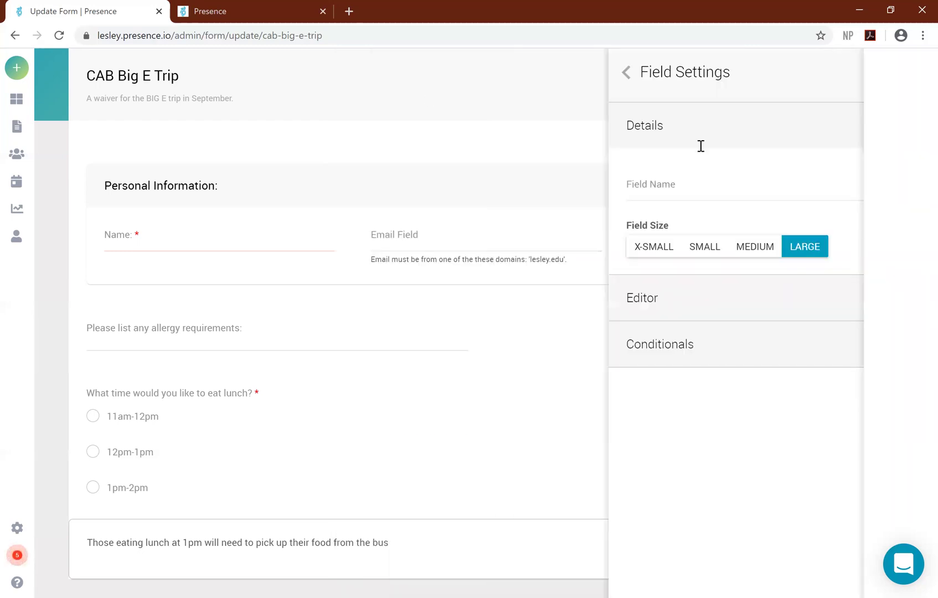
left_click(329, 80)
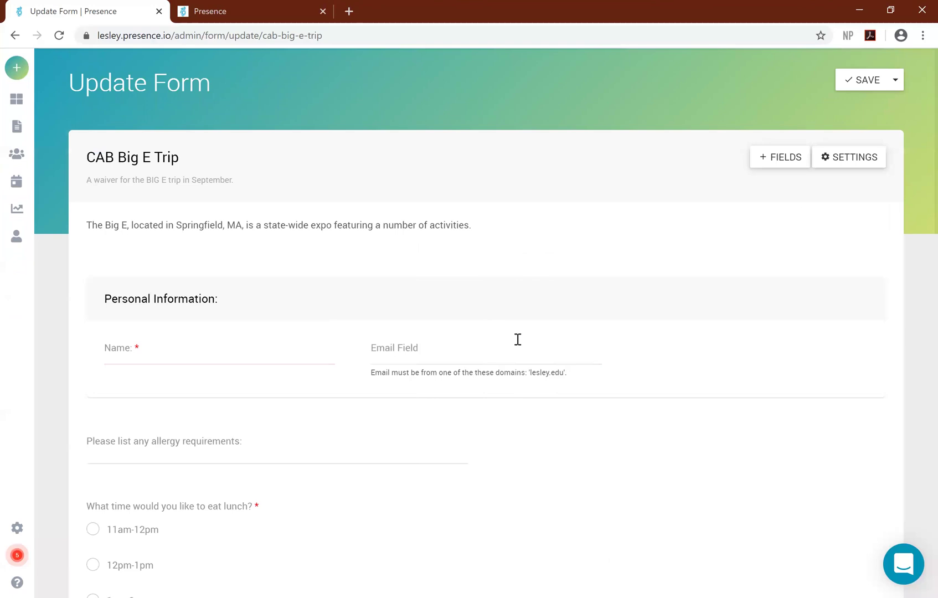
Step: Save the updated form and view its live page
scroll(518, 339, "down", 2)
scroll(518, 341, "up", 2)
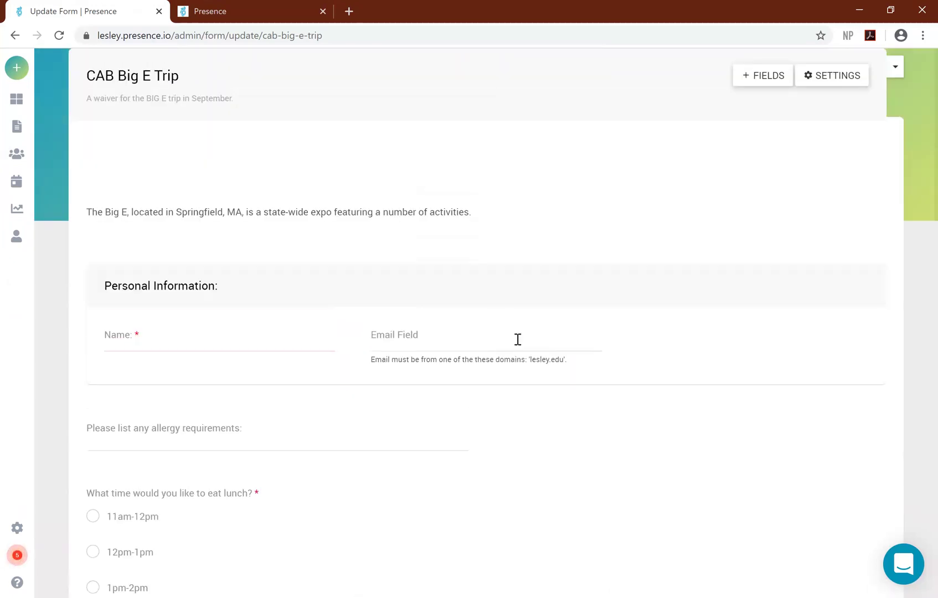
scroll(512, 329, "down", 2)
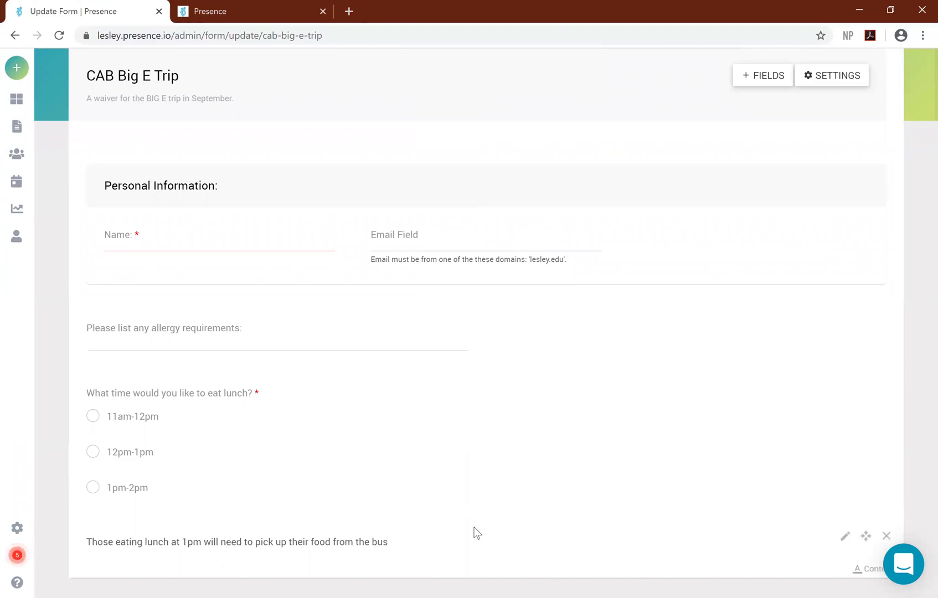
scroll(887, 185, "up", 2)
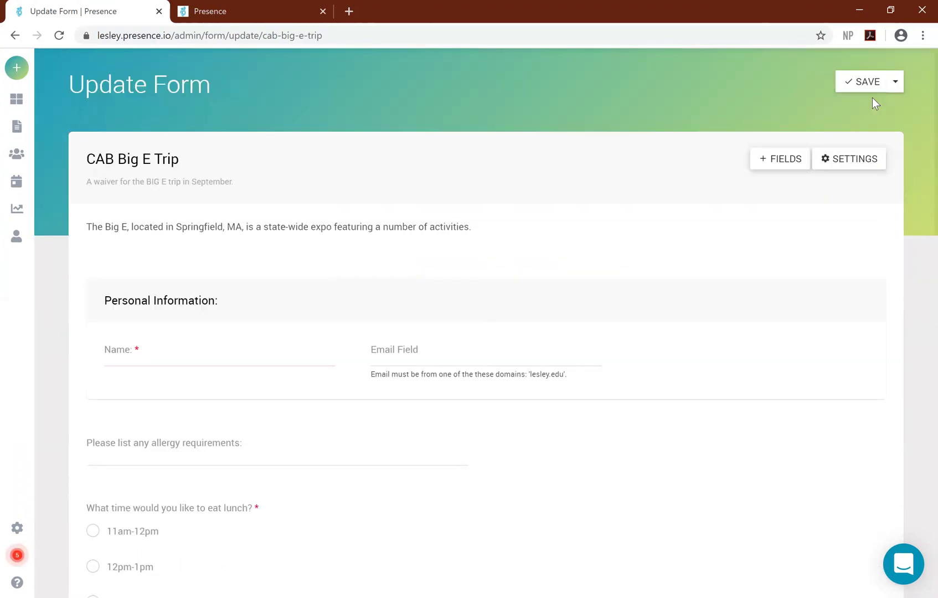
left_click(872, 89)
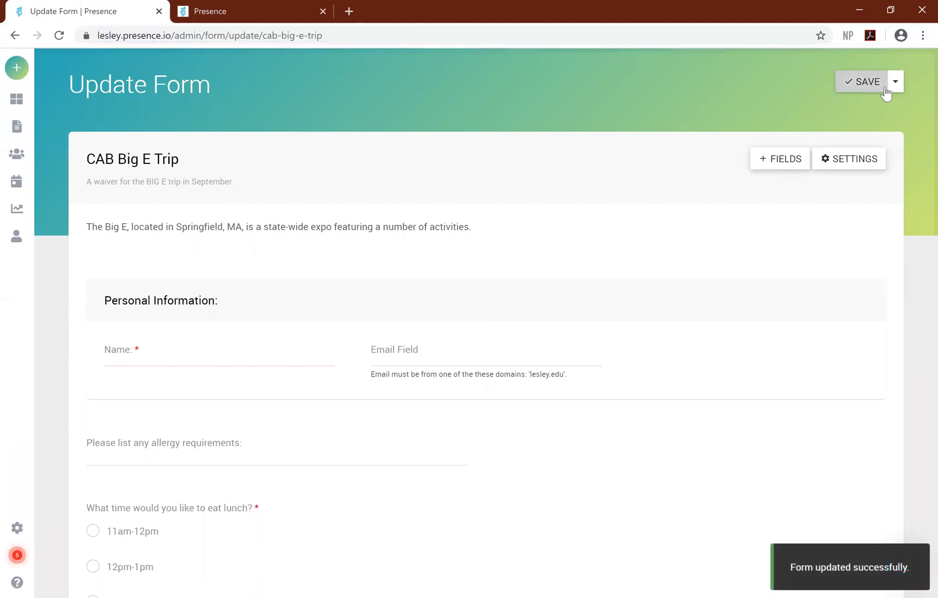
left_click(893, 88)
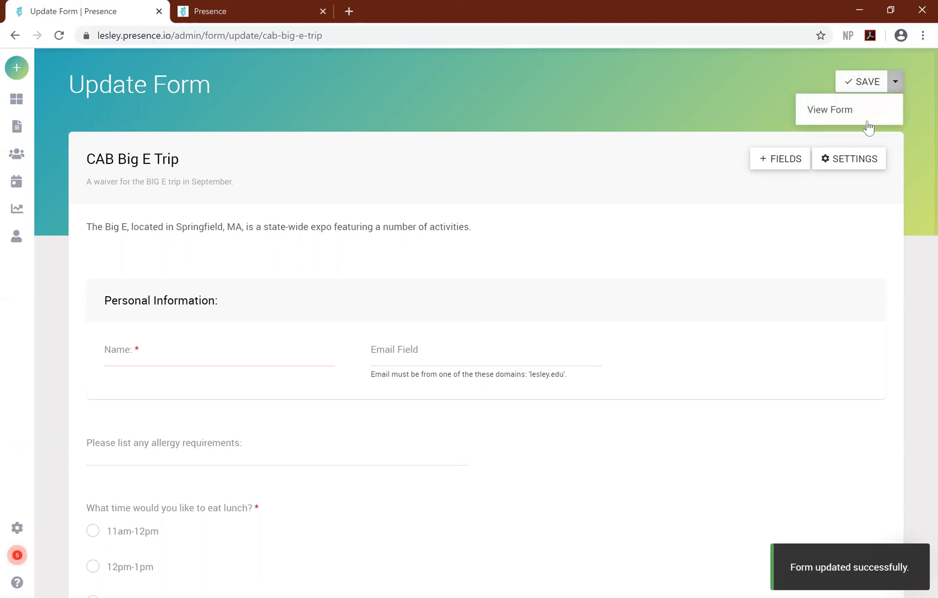
left_click(867, 118)
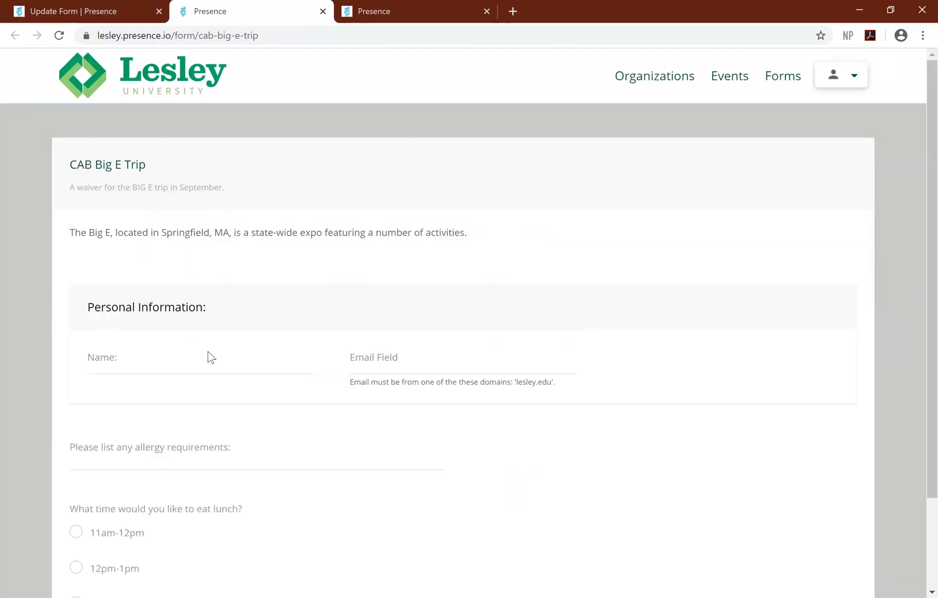
Step: Test the conditional pick-up note on the live form by selecting lunch times 12pm-1pm, 11am-12pm and finally 1pm-2pm
scroll(449, 394, "down", 2)
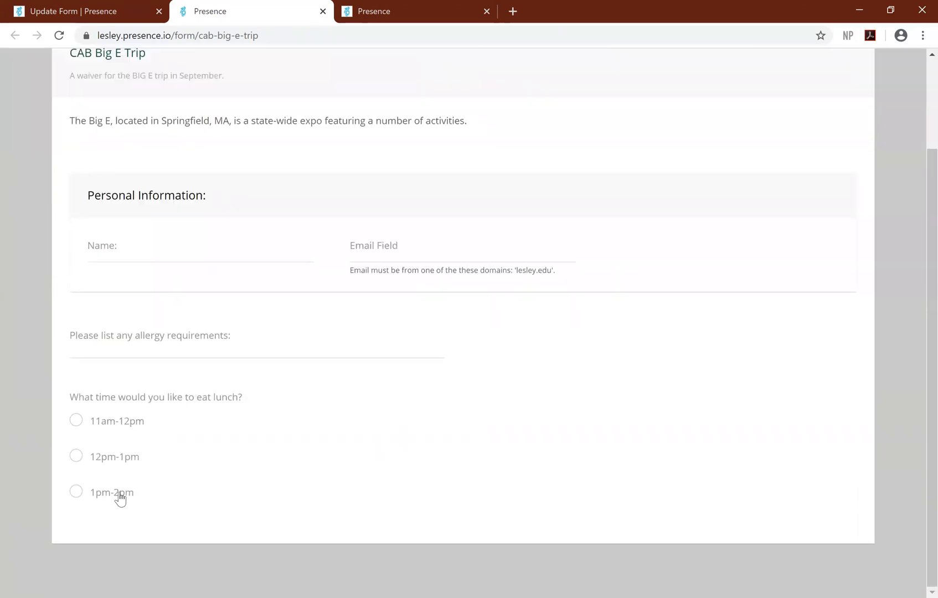
left_click(117, 461)
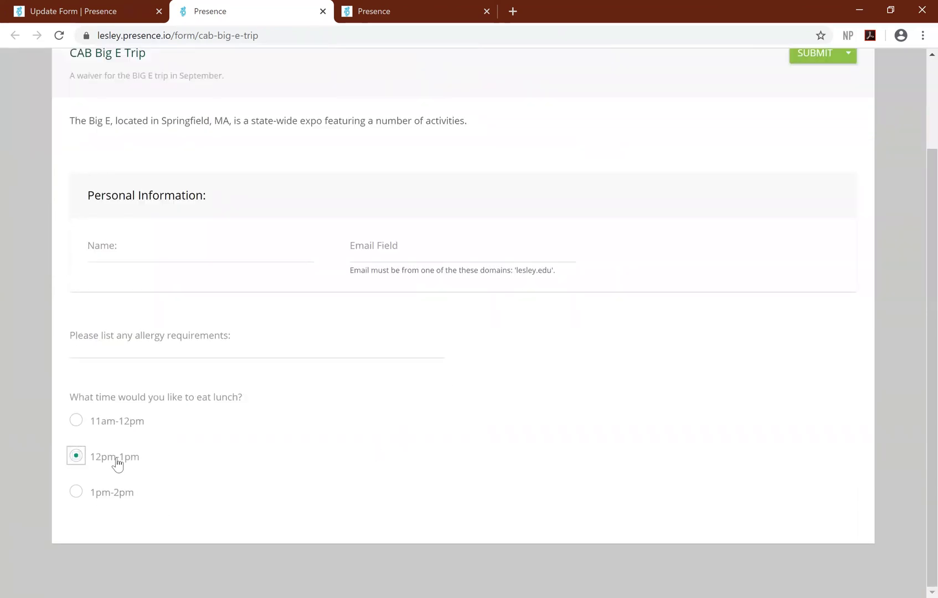
left_click(116, 425)
left_click(109, 499)
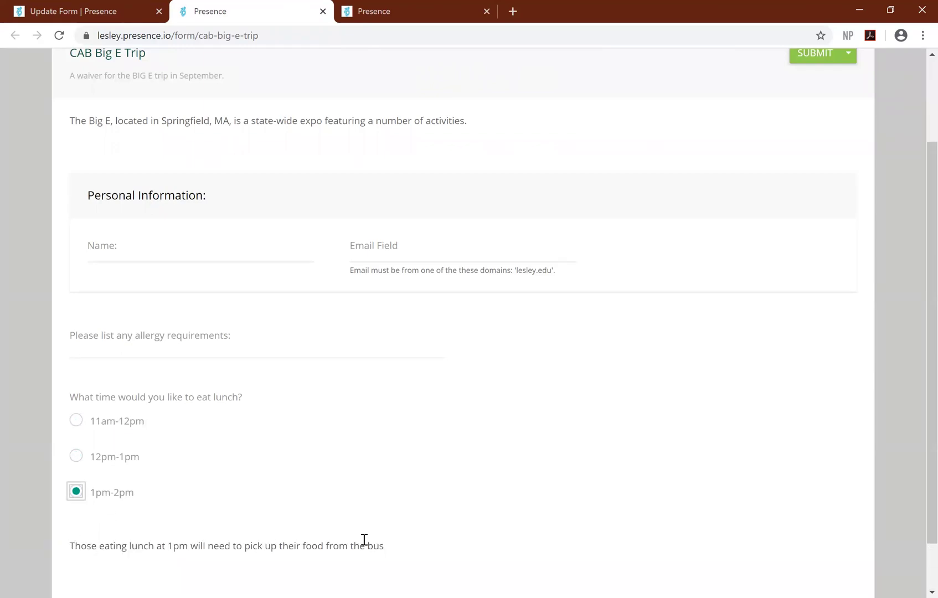
Step: Return to the form editor and look through the support messenger's conversation options, article search and release notes
left_click(97, 13)
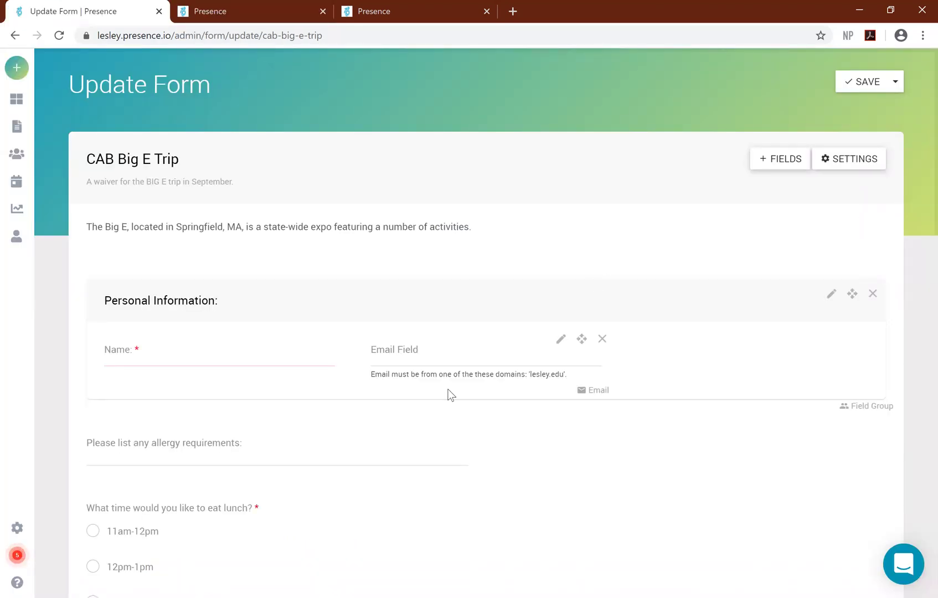
left_click(909, 569)
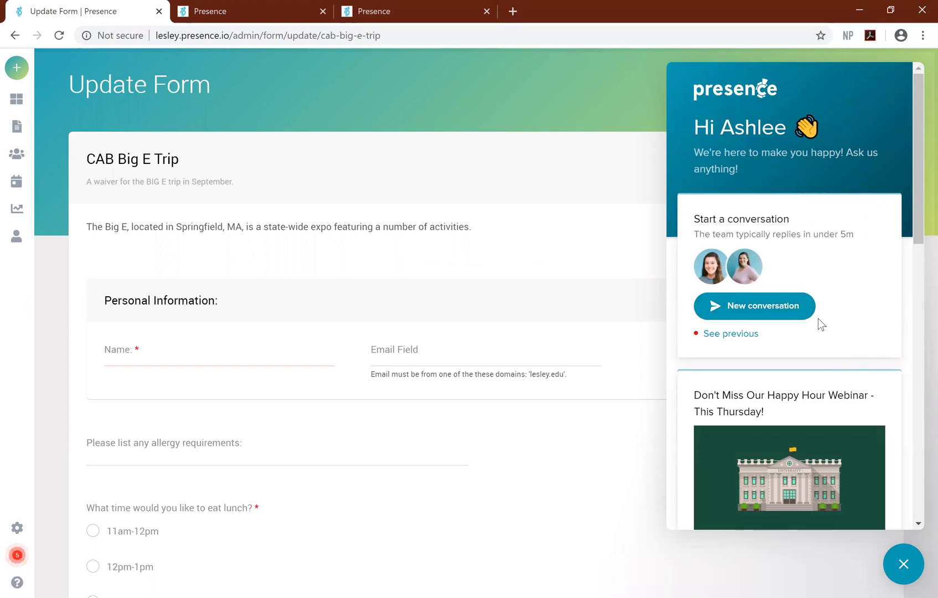
scroll(822, 324, "down", 5)
scroll(839, 391, "down", 5)
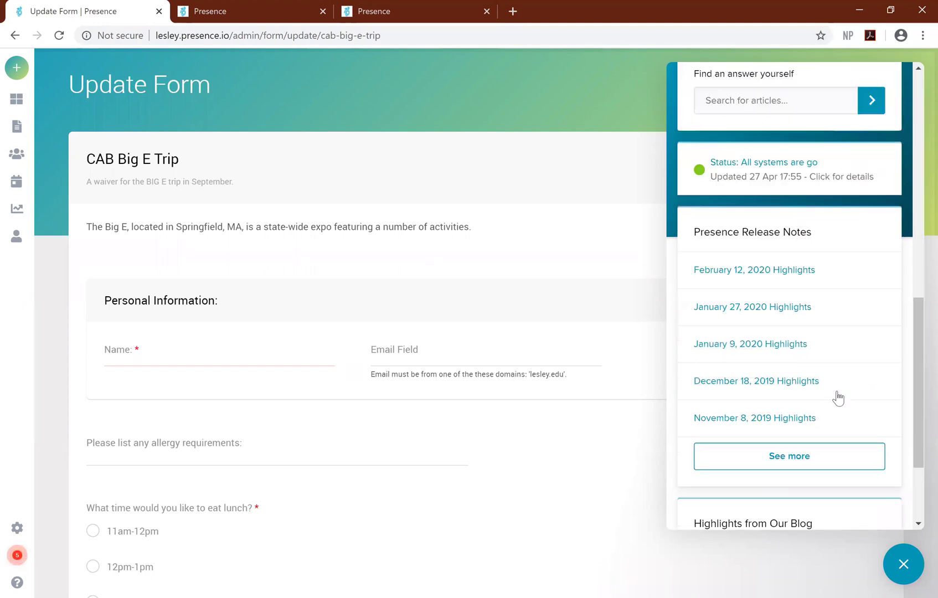
scroll(833, 454, "down", 1)
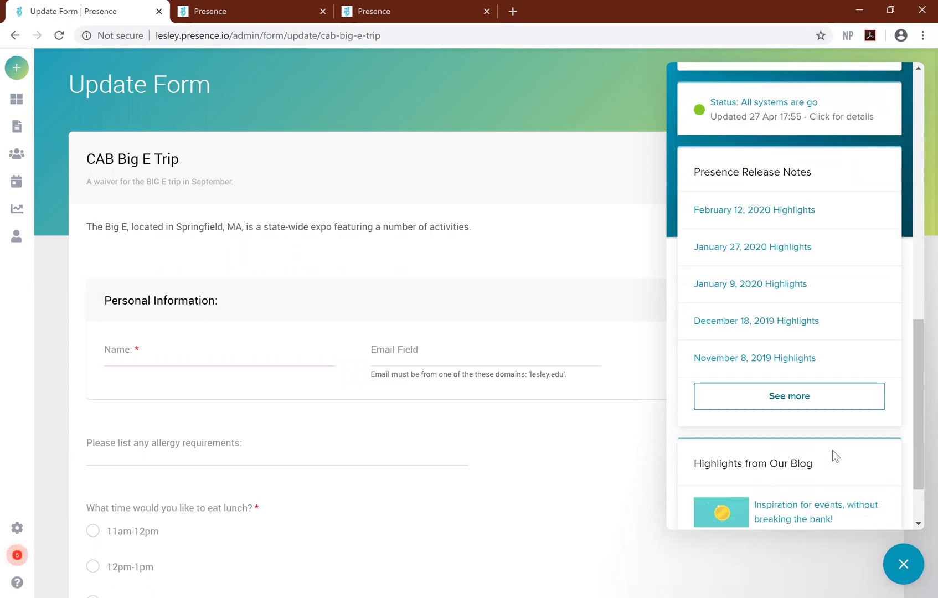
scroll(833, 454, "up", 9)
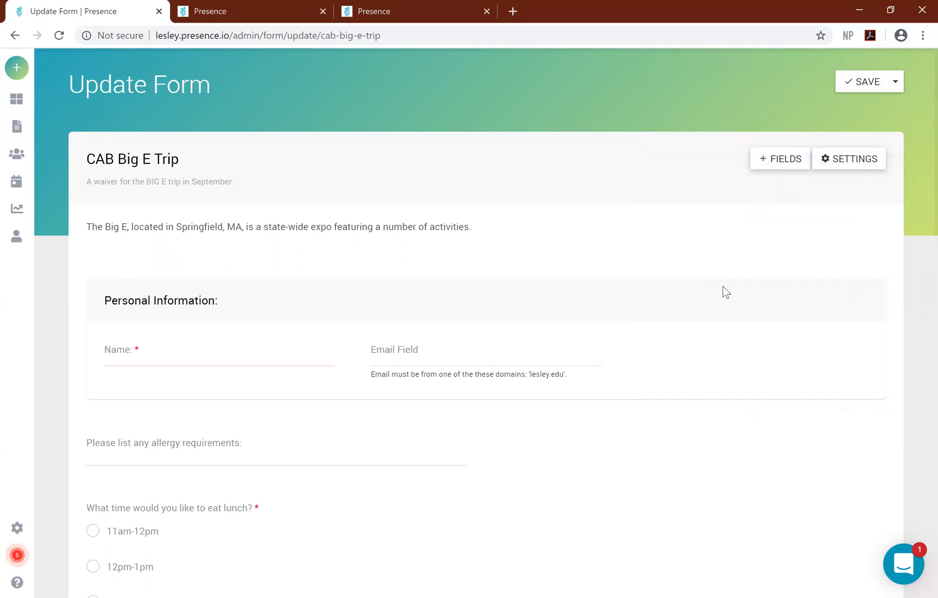
mouse_move(774, 255)
mouse_move(627, 396)
scroll(627, 396, "down", 1)
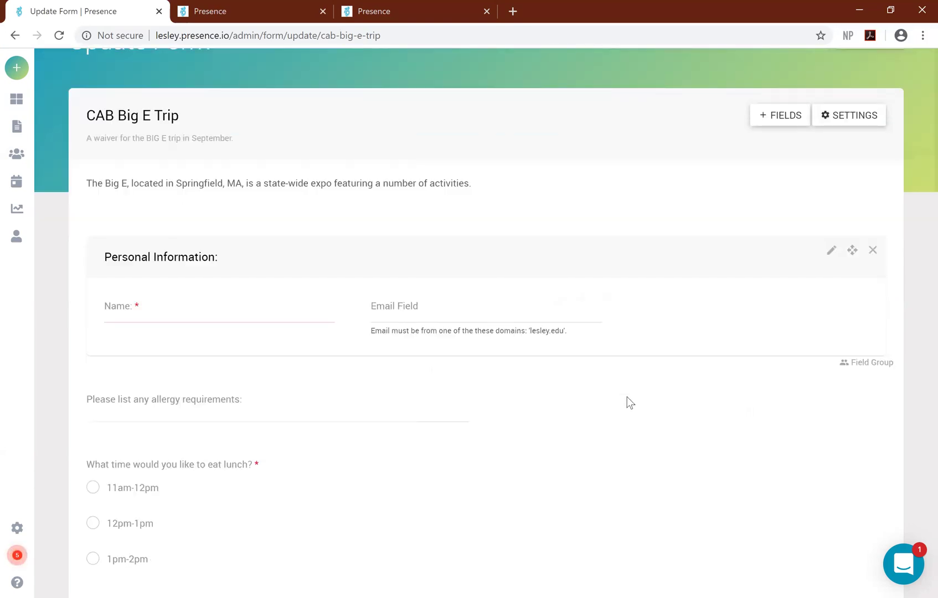
scroll(627, 396, "down", 1)
scroll(627, 396, "up", 3)
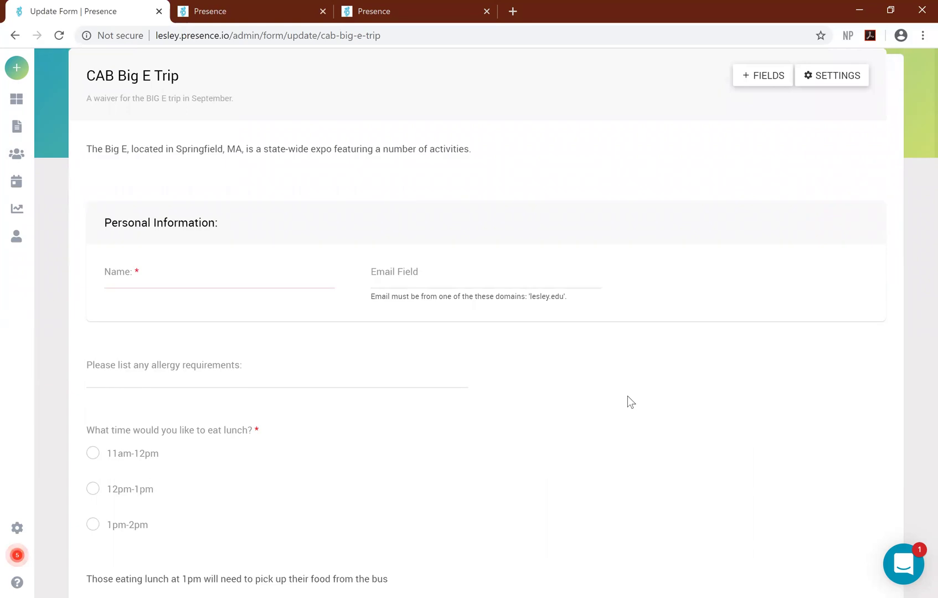